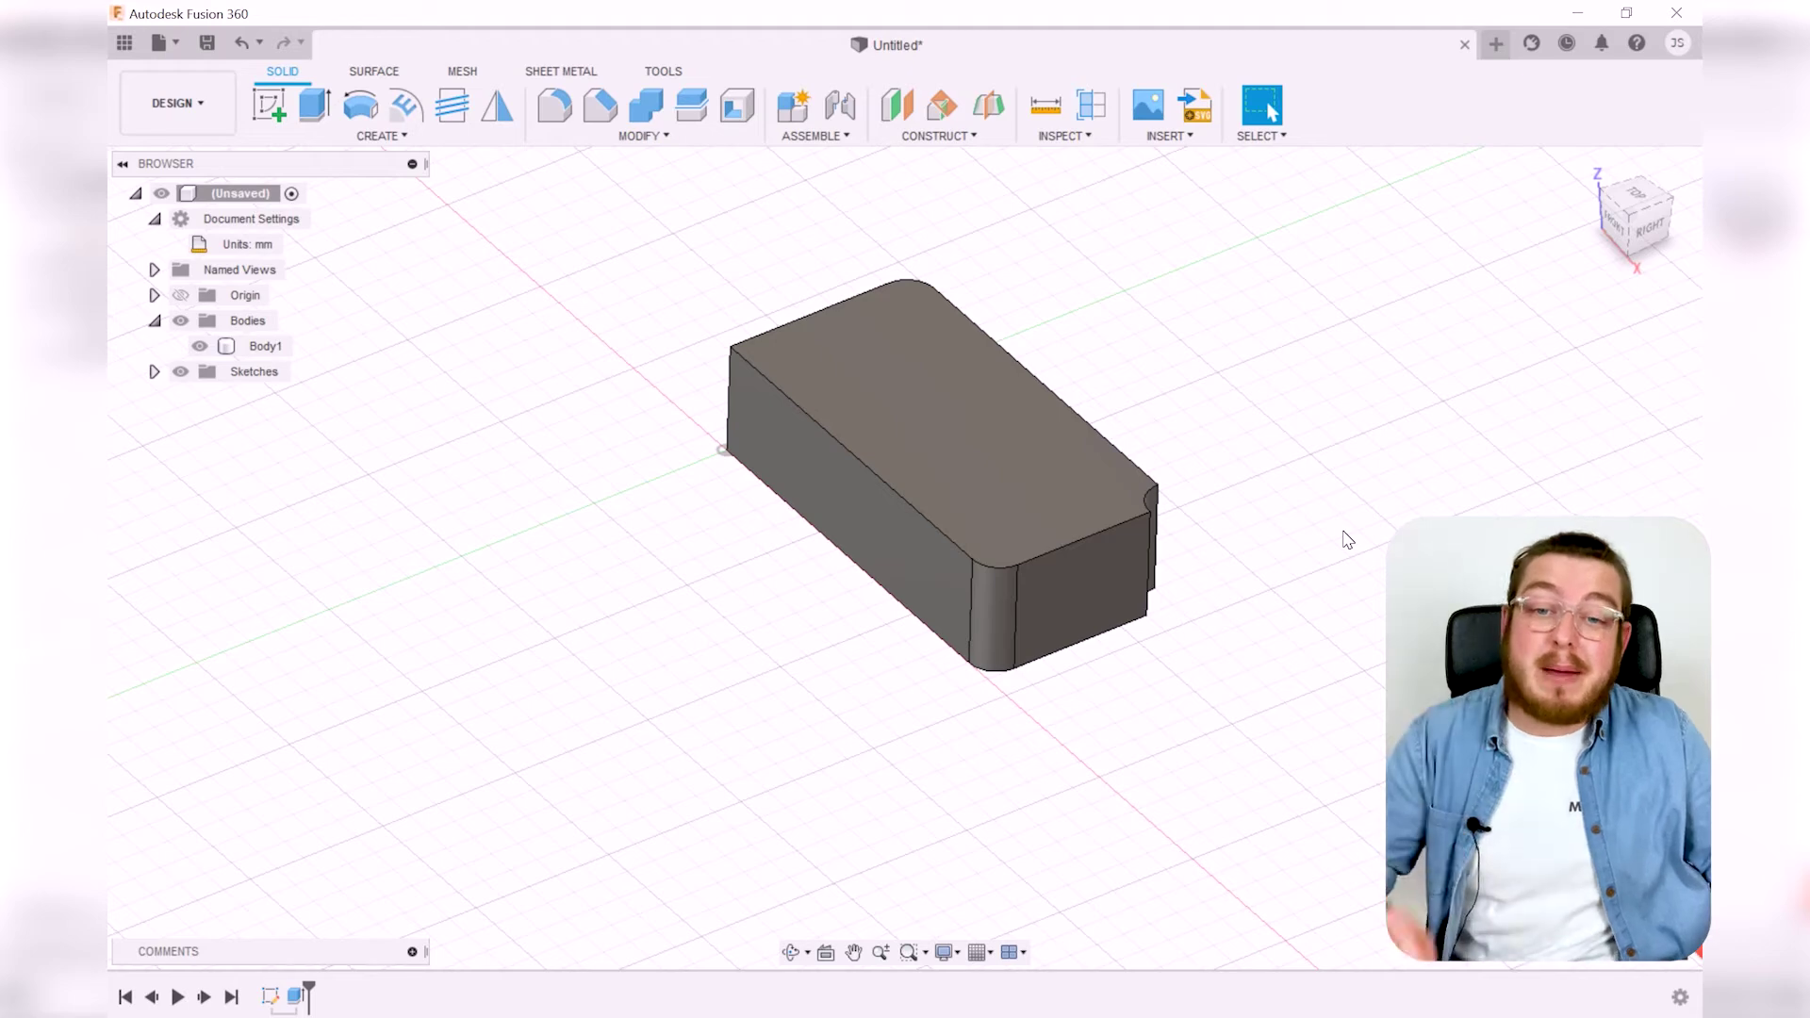
# - Orbit to look down on the block and start a Fillet from the Modify menu
pyautogui.keyDown('shift'); pyautogui.moveTo(865, 538); pyautogui.dragTo(886, 368, button='middle'); pyautogui.keyUp('shift')
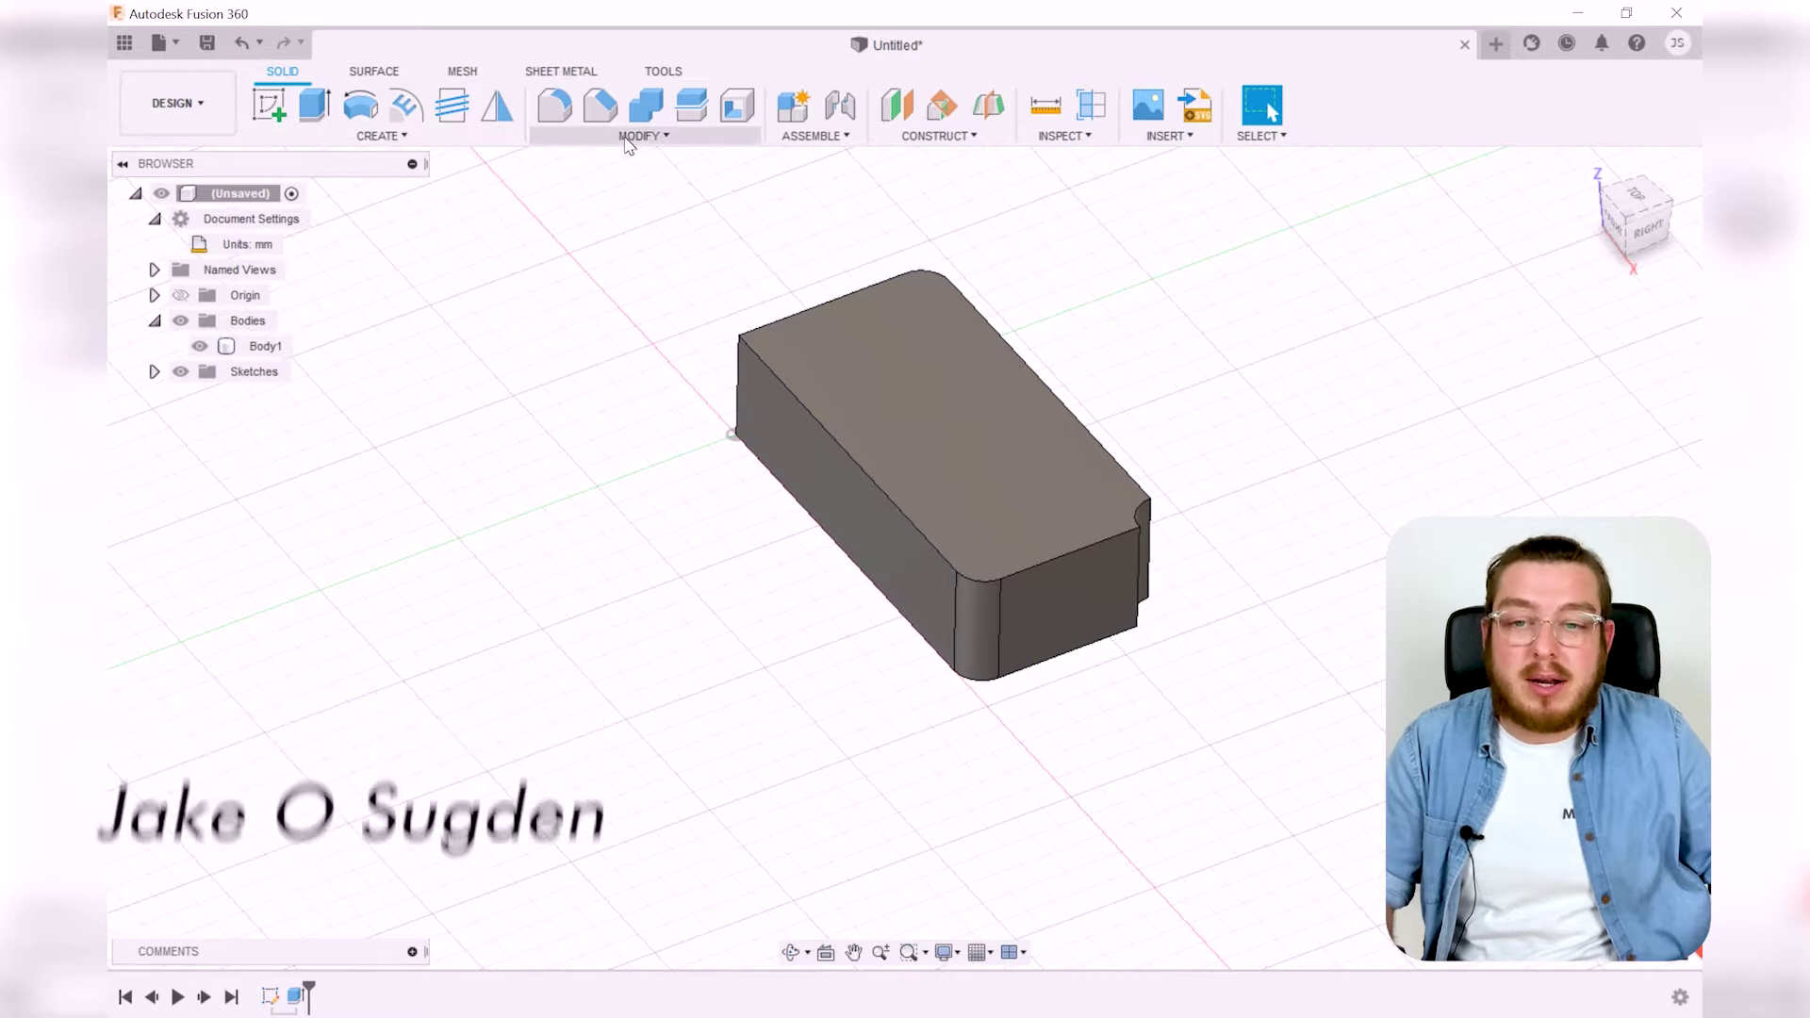
pyautogui.click(698, 138)
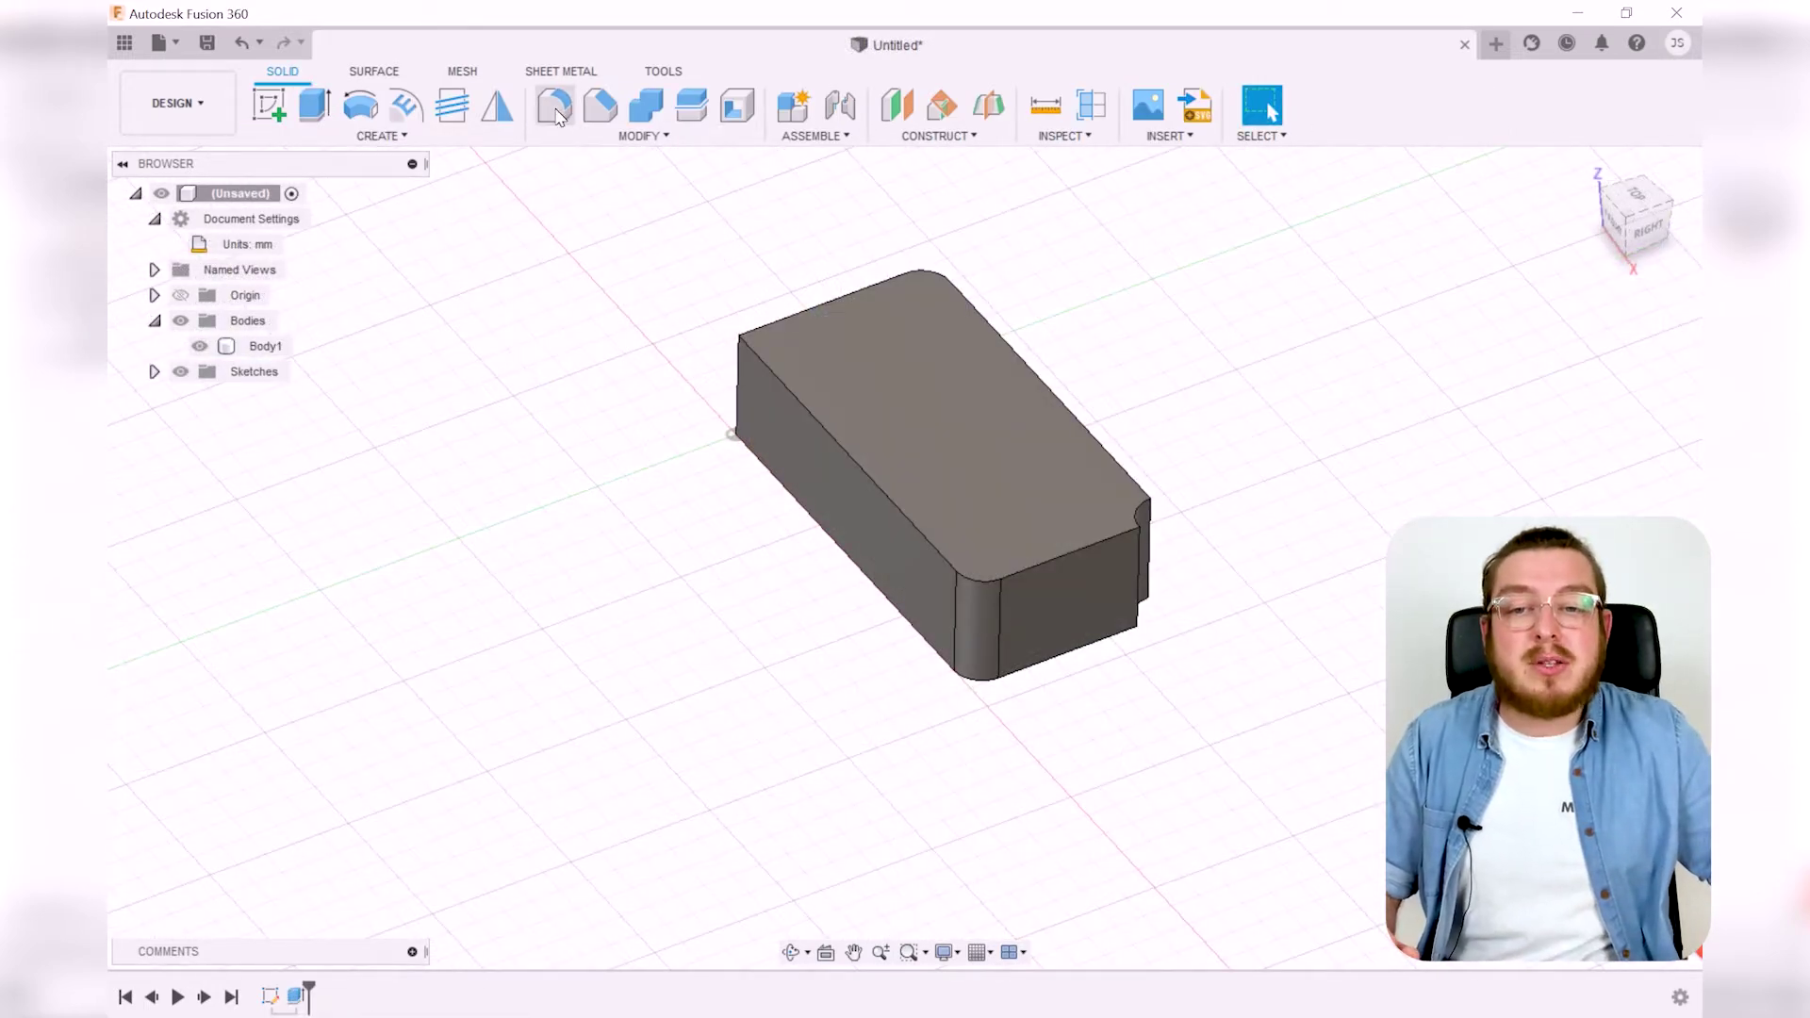
pyautogui.click(660, 136)
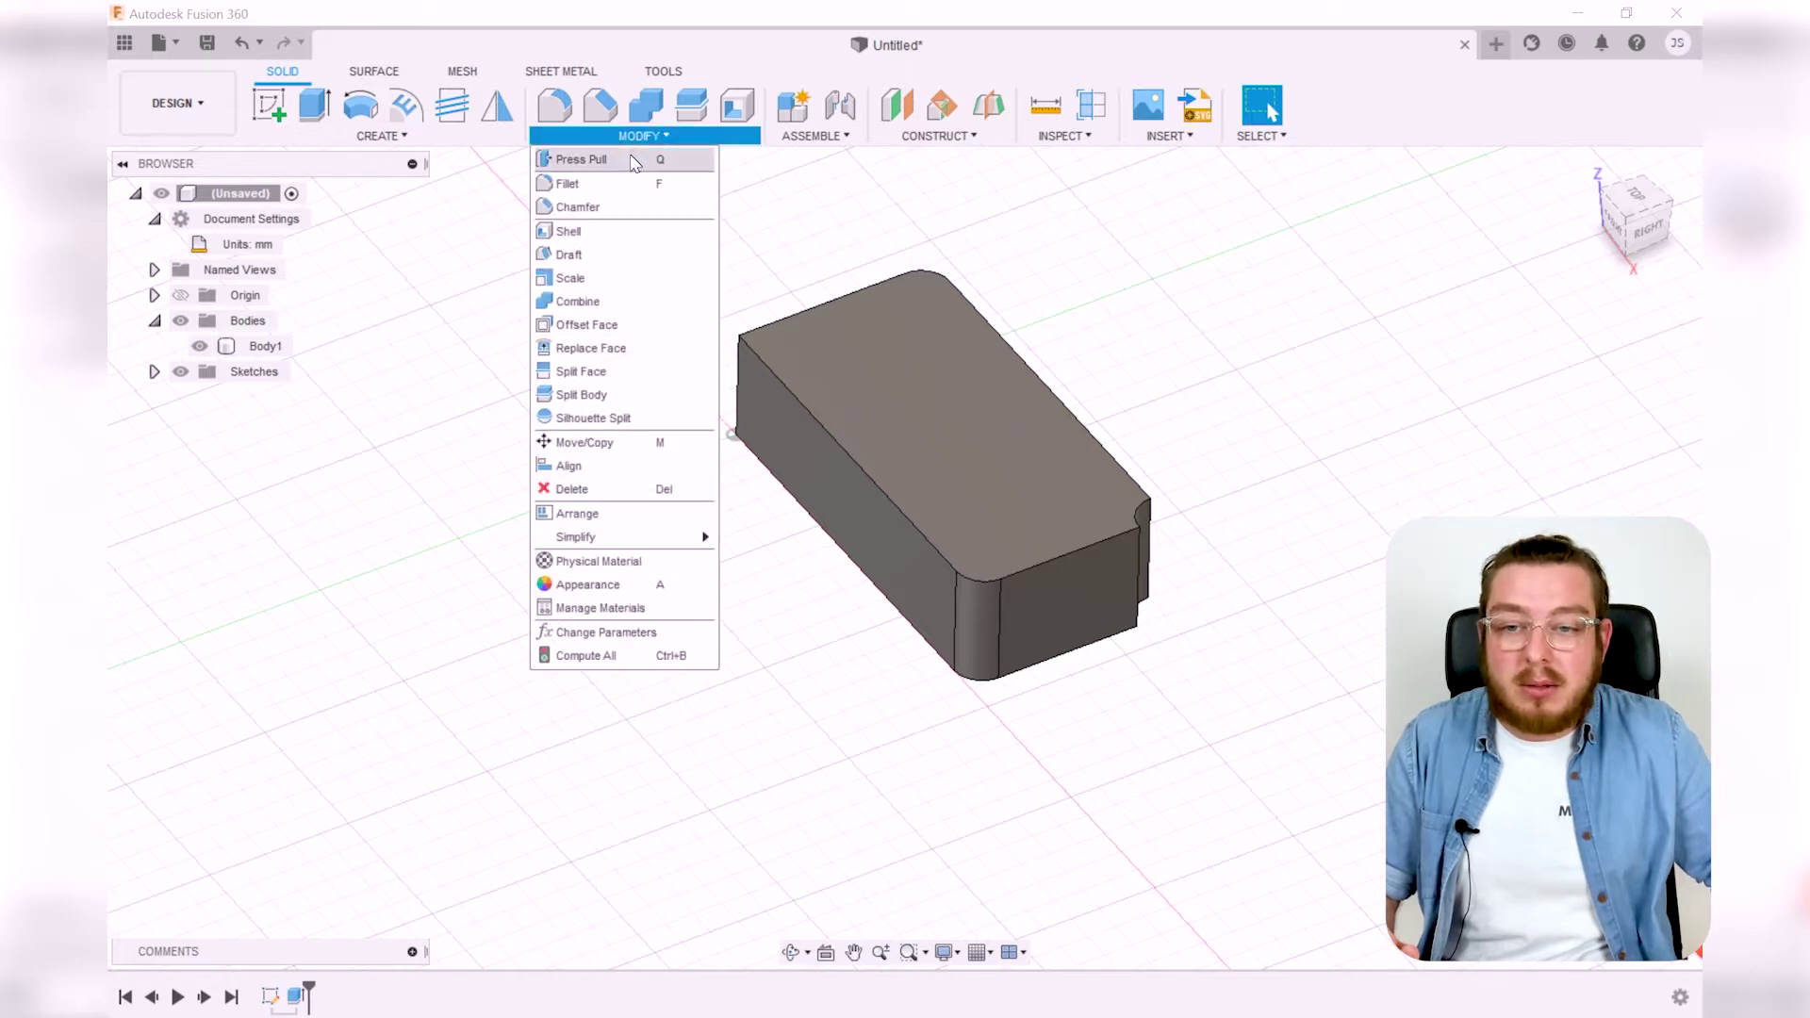
pyautogui.click(647, 139)
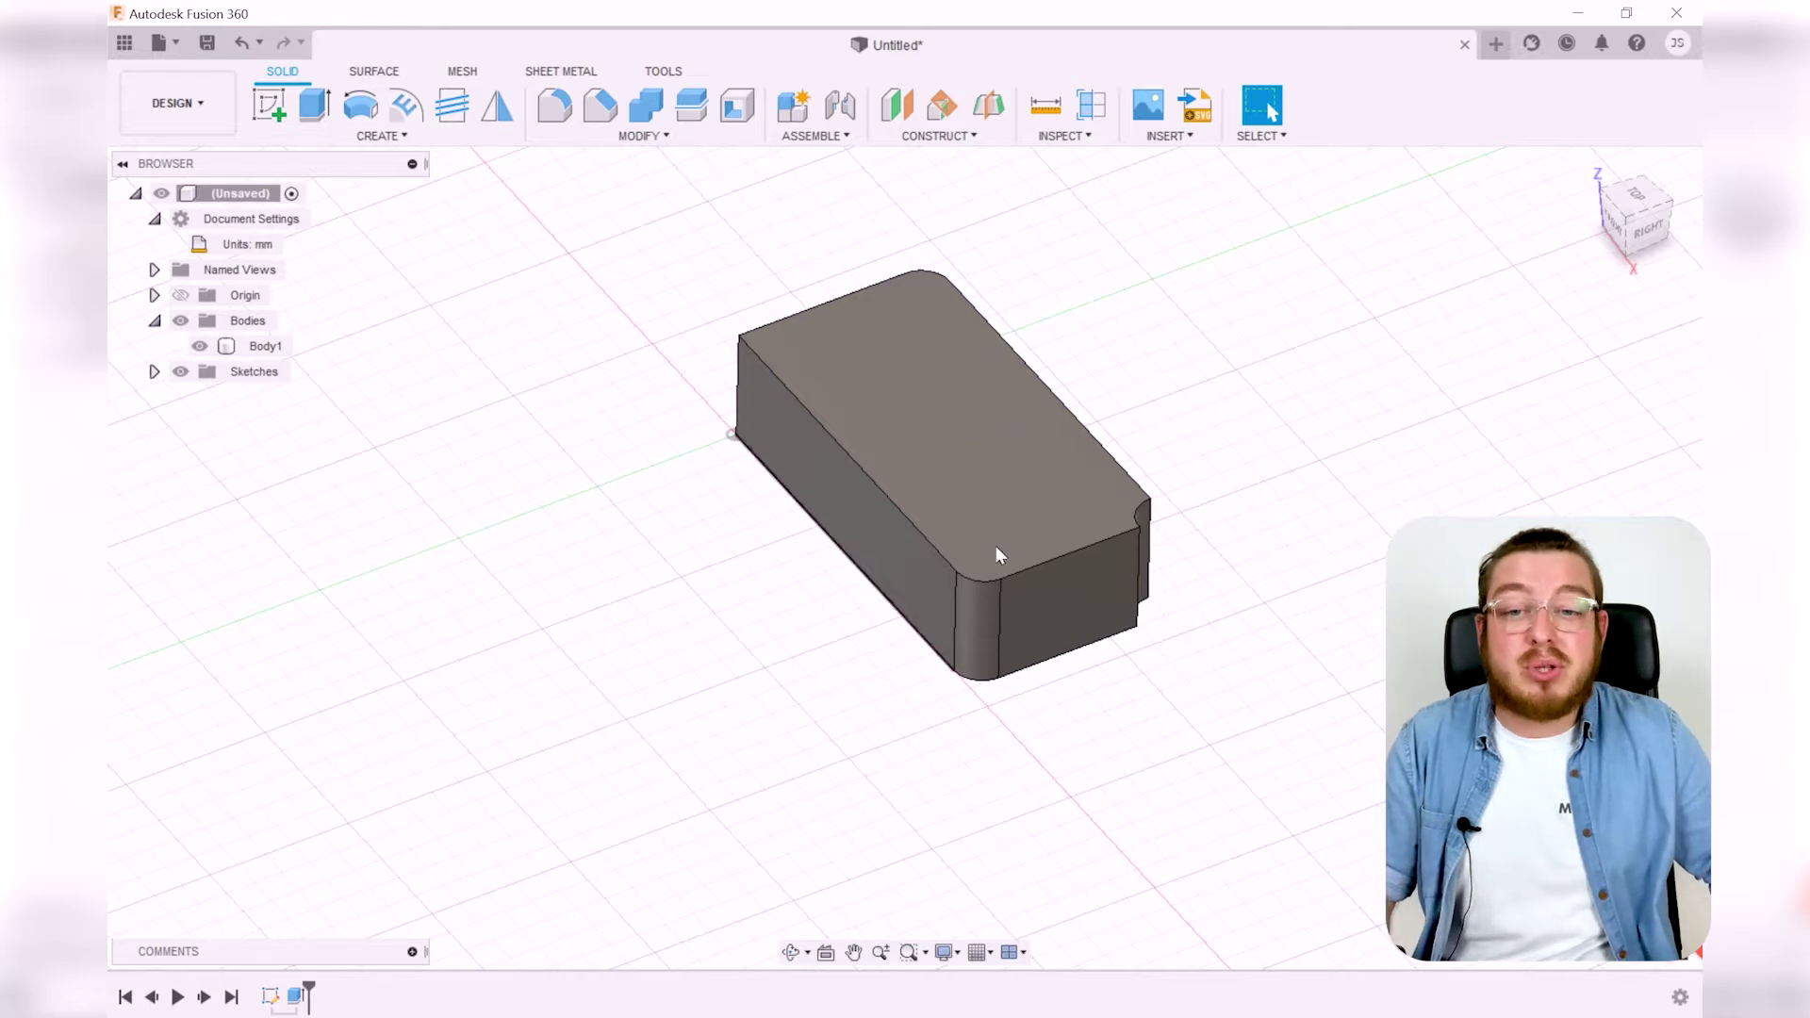
pyautogui.click(630, 140)
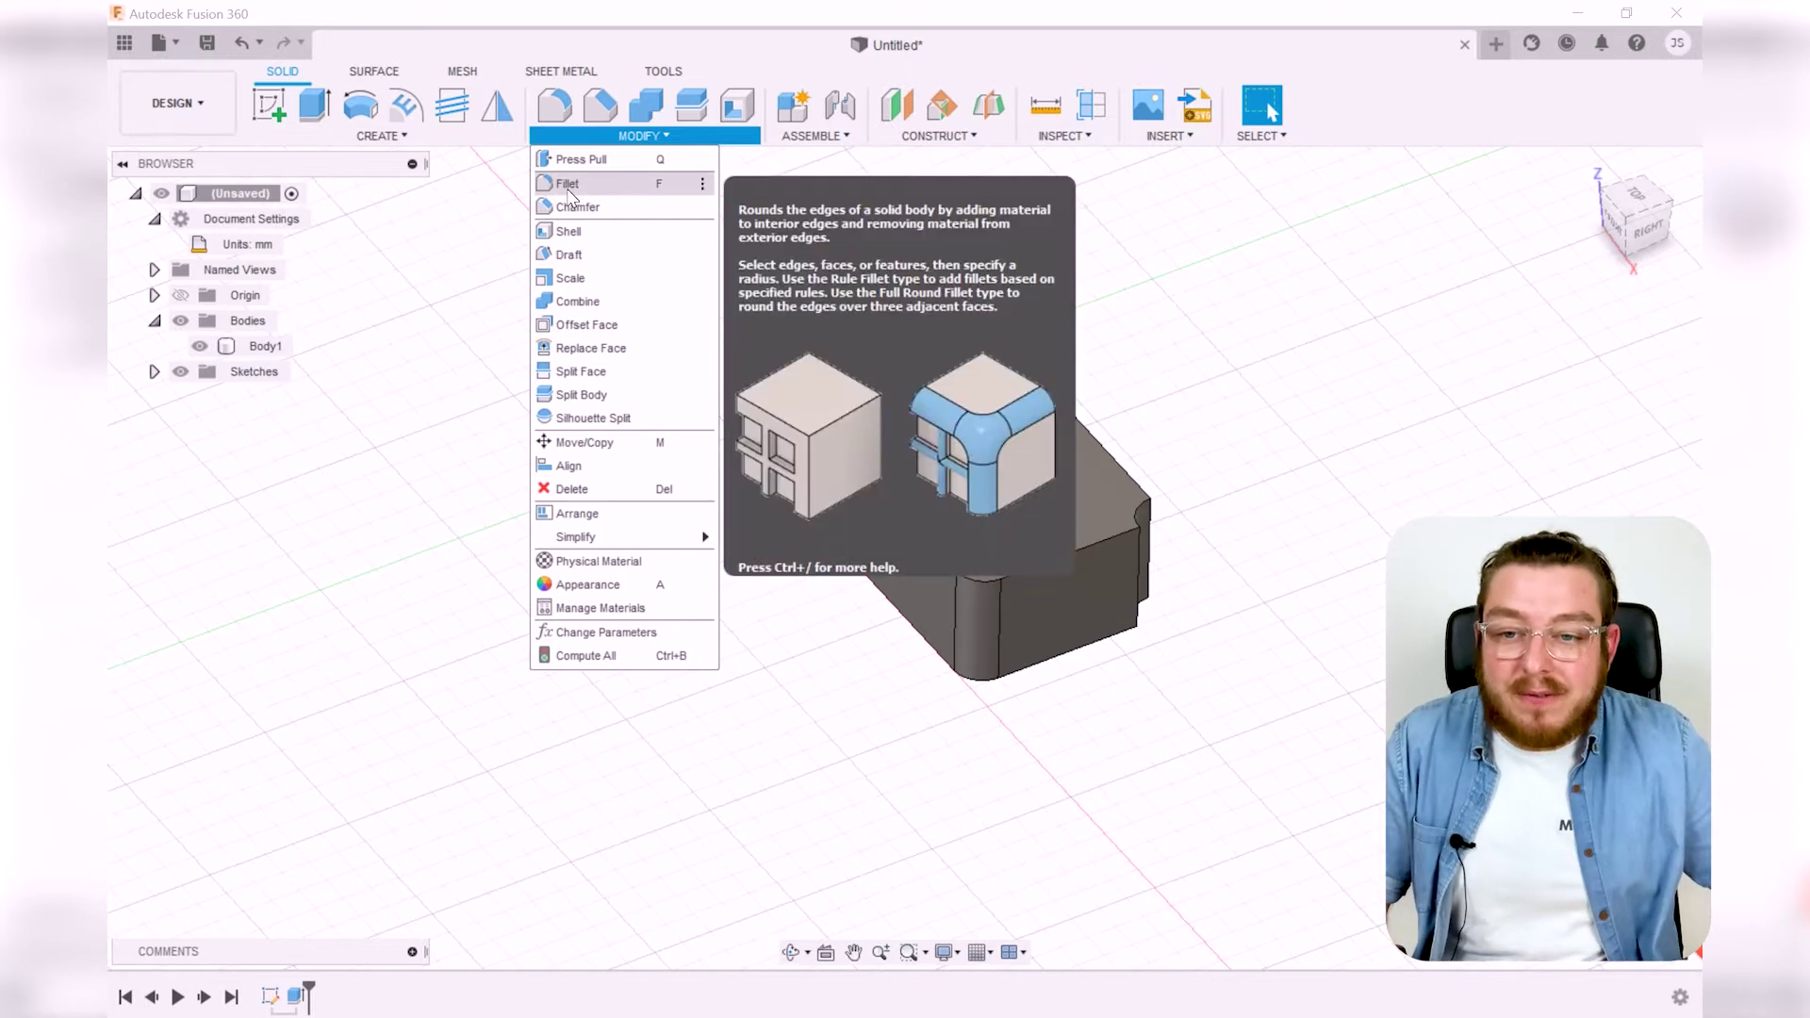
pyautogui.click(573, 184)
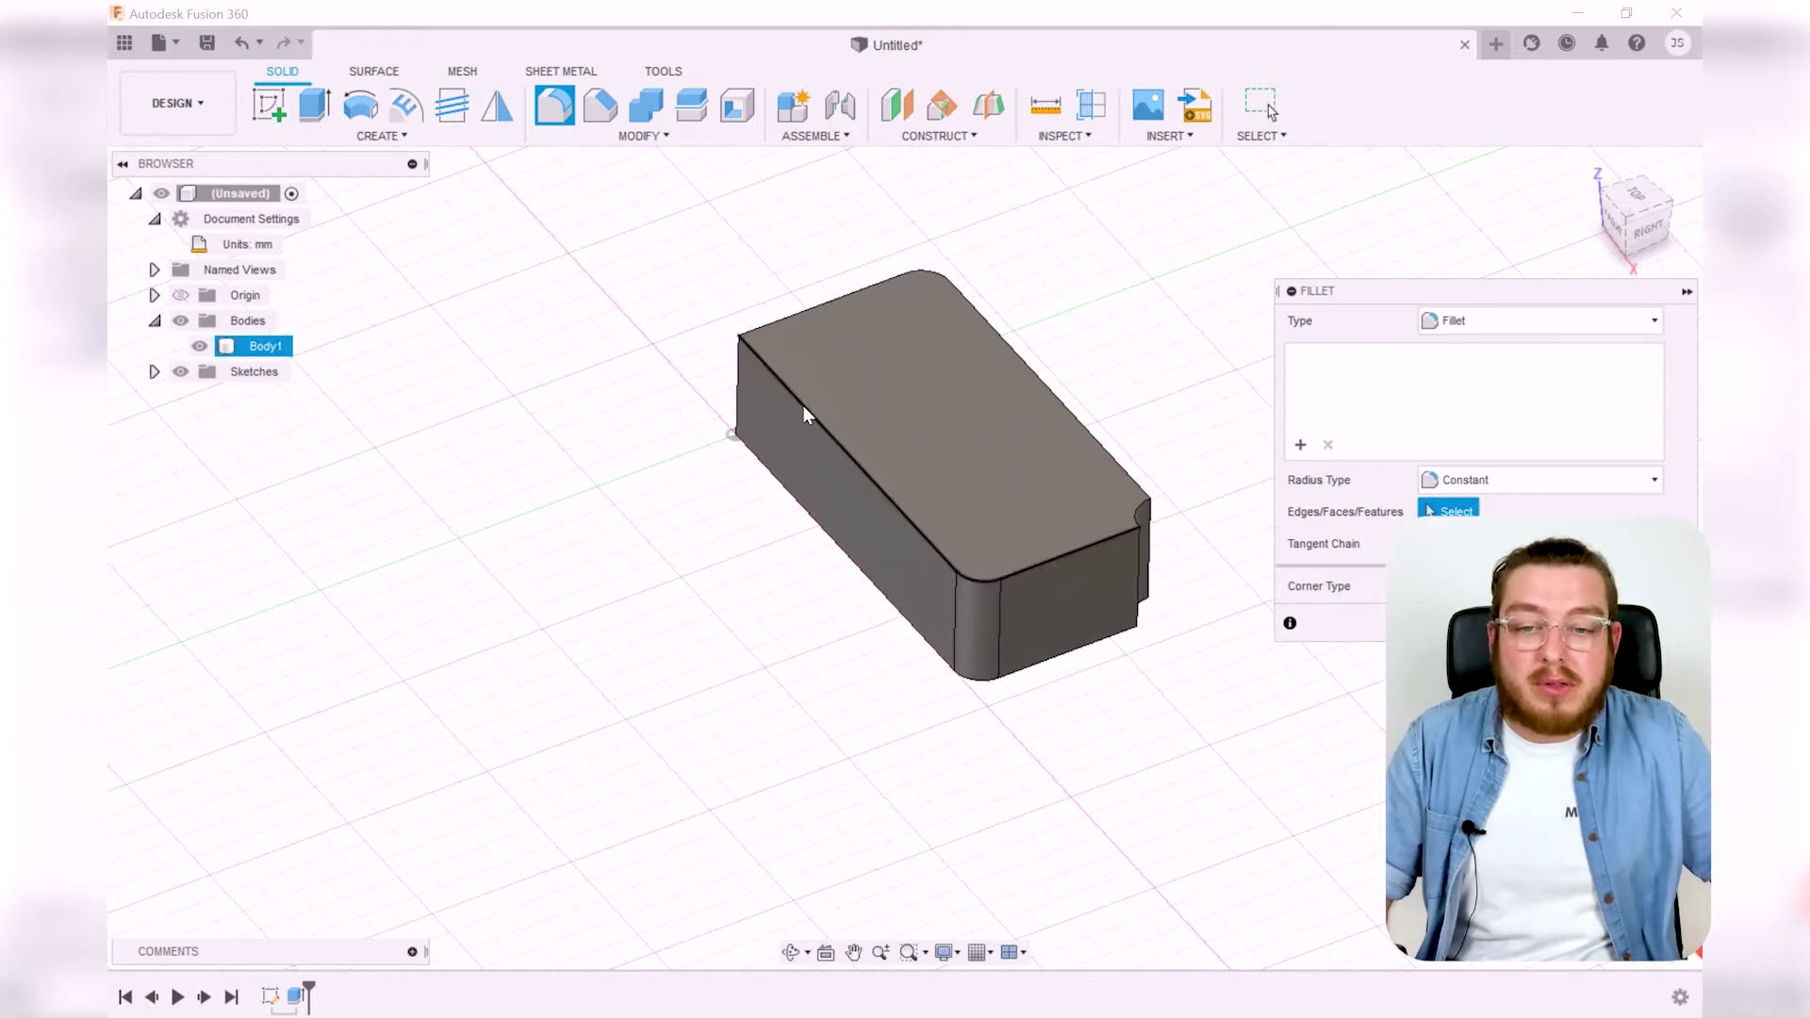
# - Zoom the view and pick the block's top edge chain for the fillet
pyautogui.scroll(5, 808, 405)
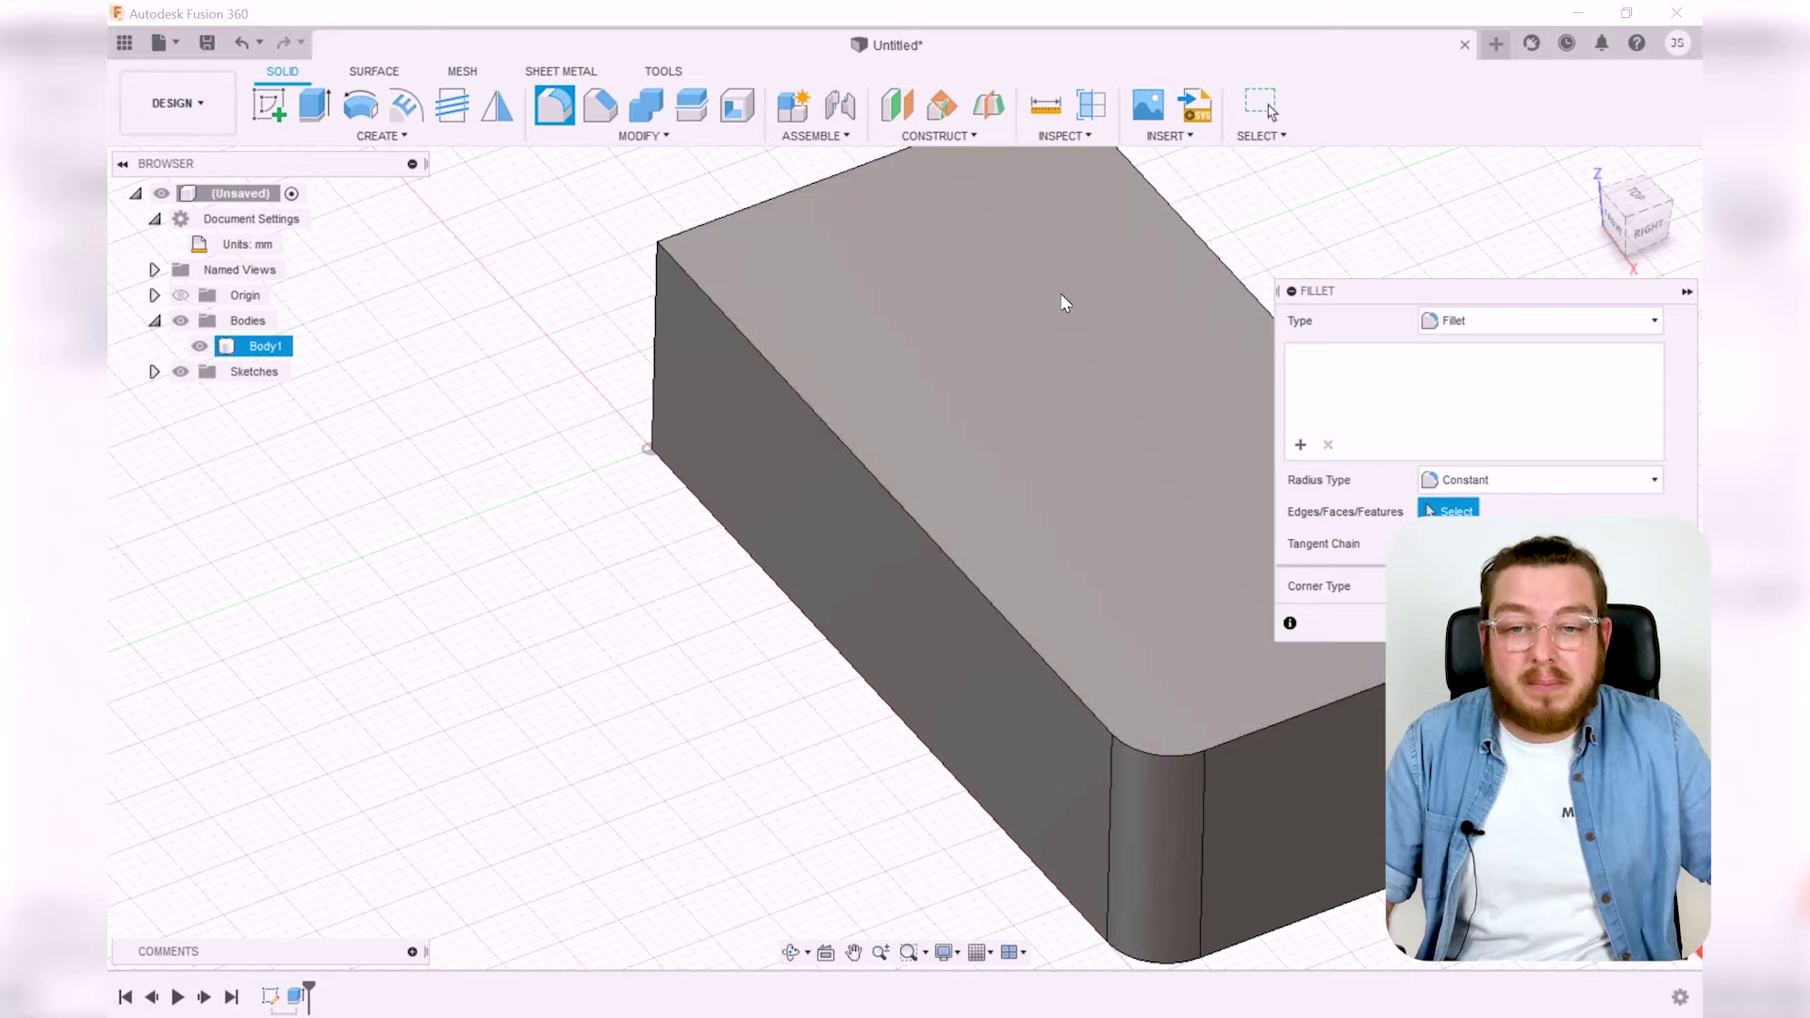
pyautogui.scroll(-3, 894, 401)
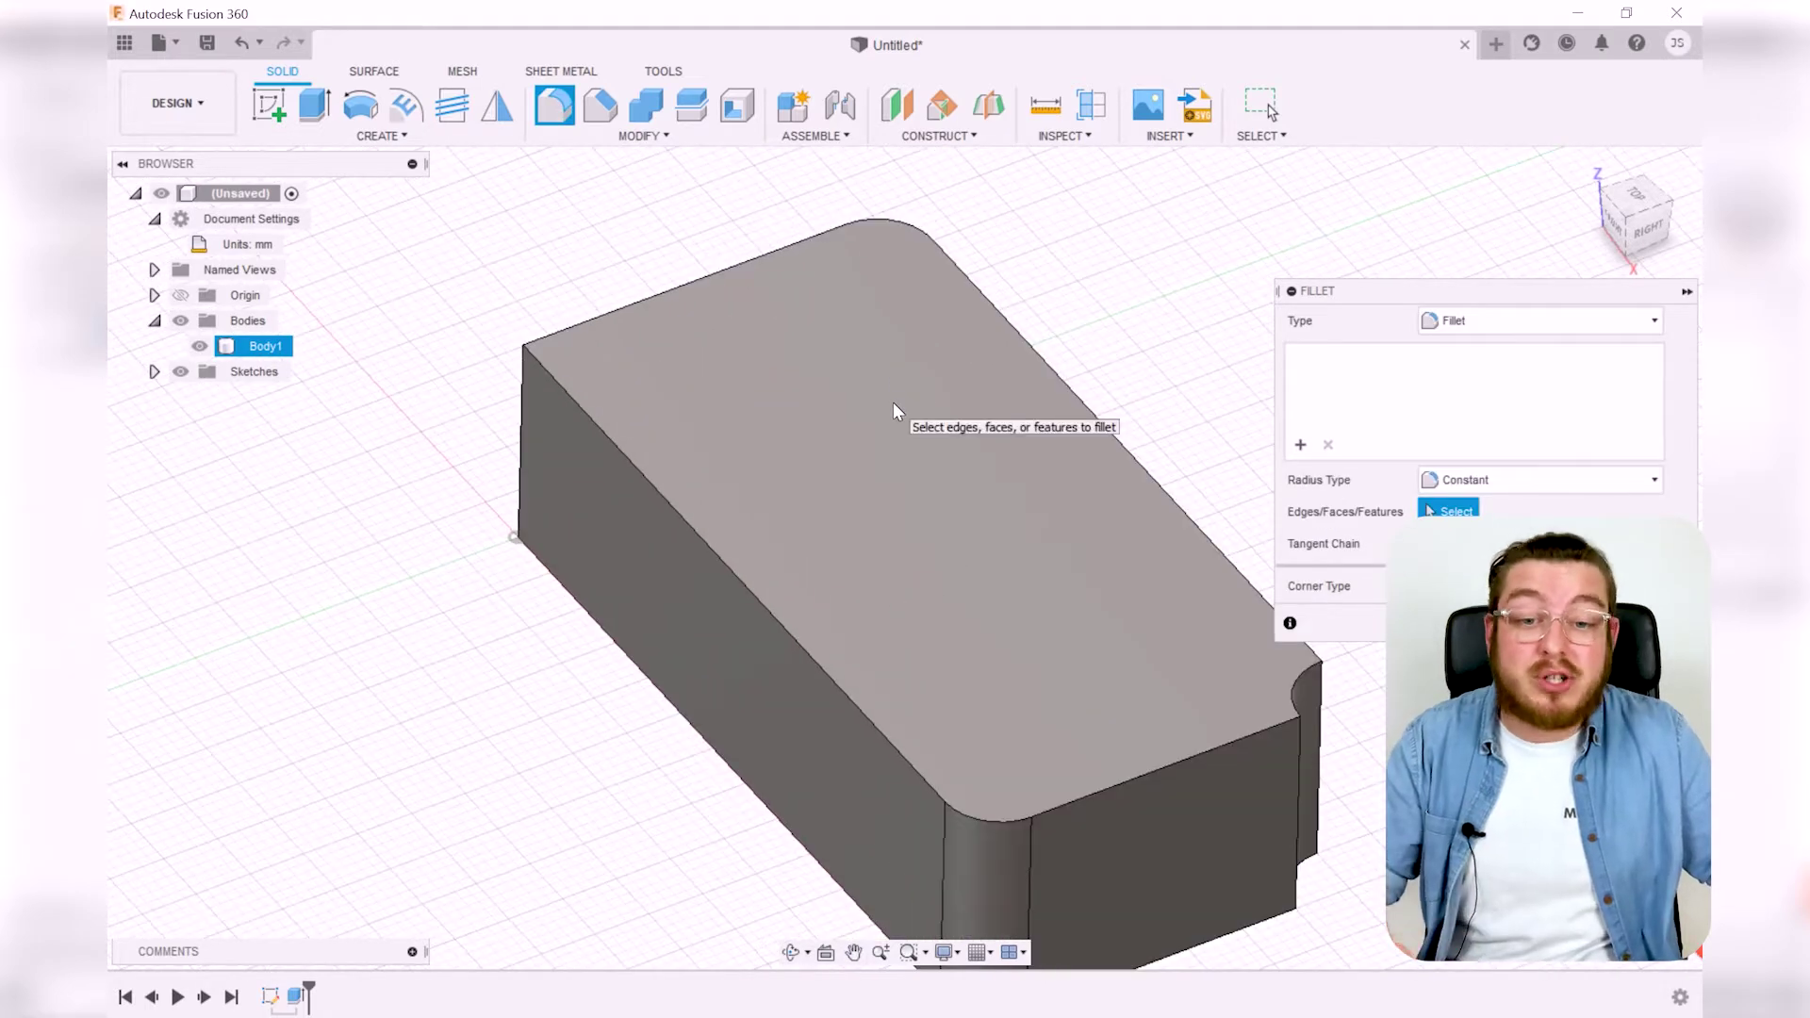
pyautogui.scroll(-1, 893, 408)
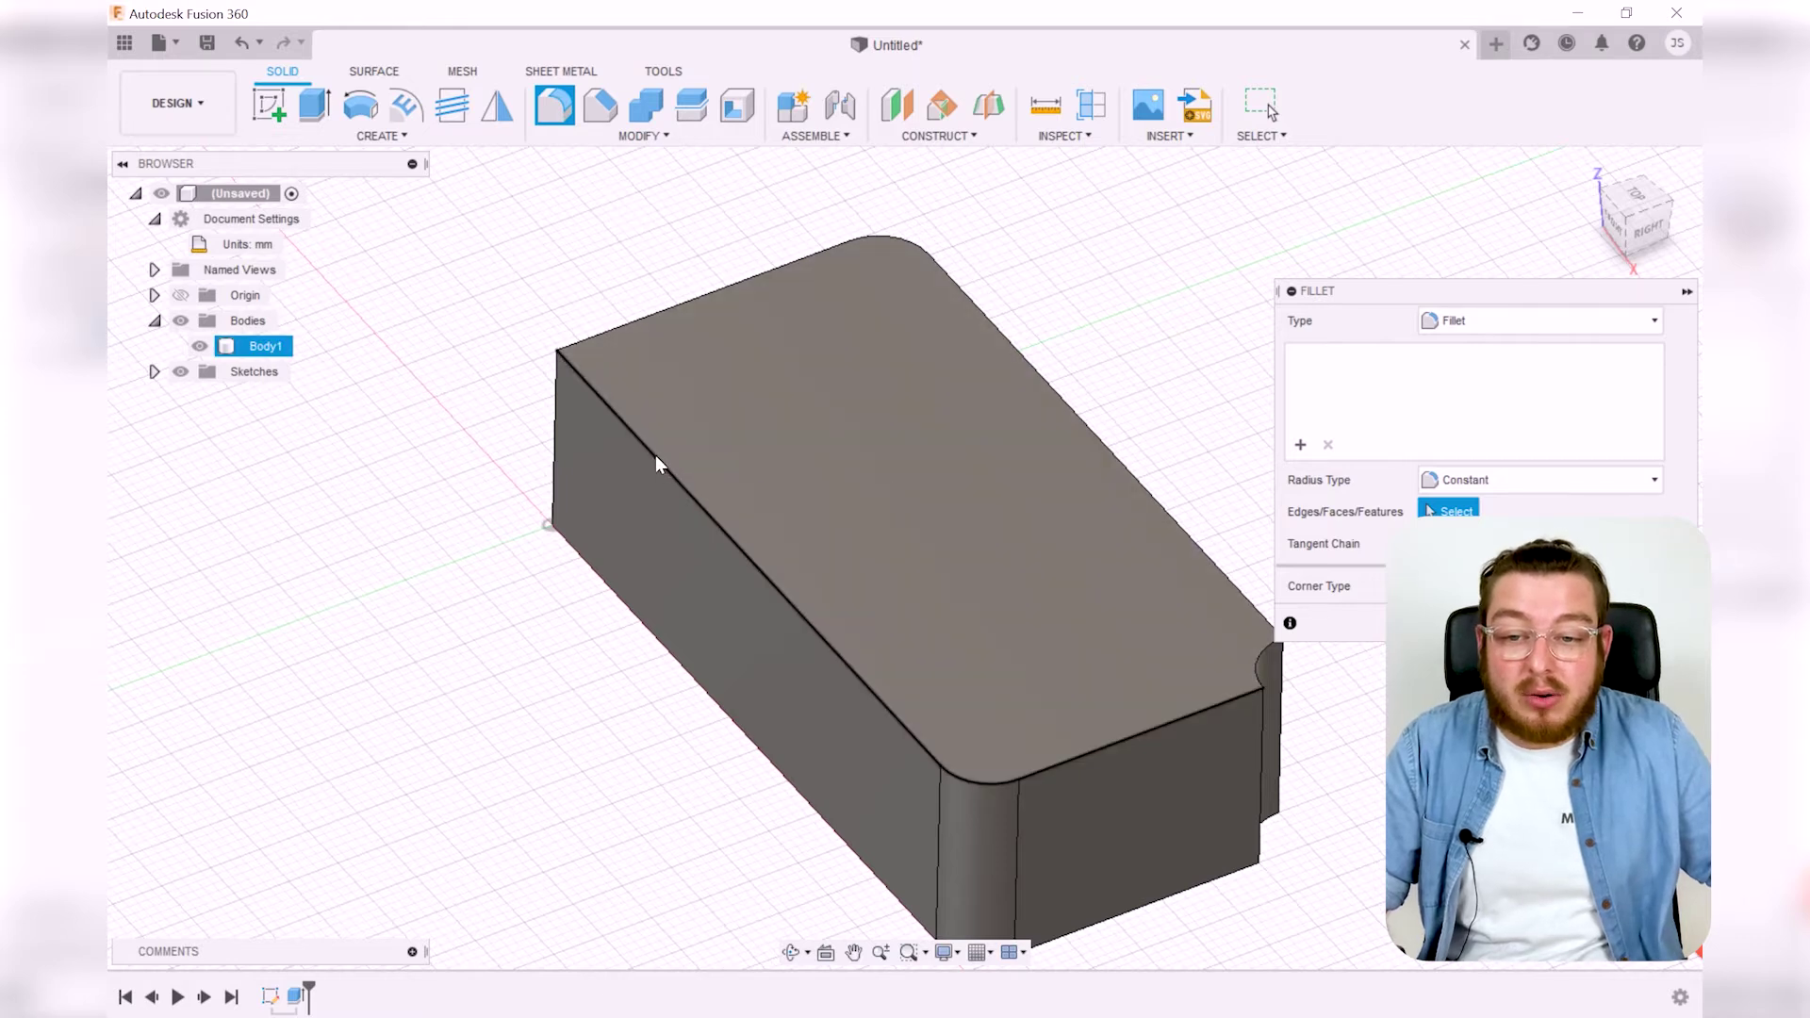
pyautogui.click(656, 461)
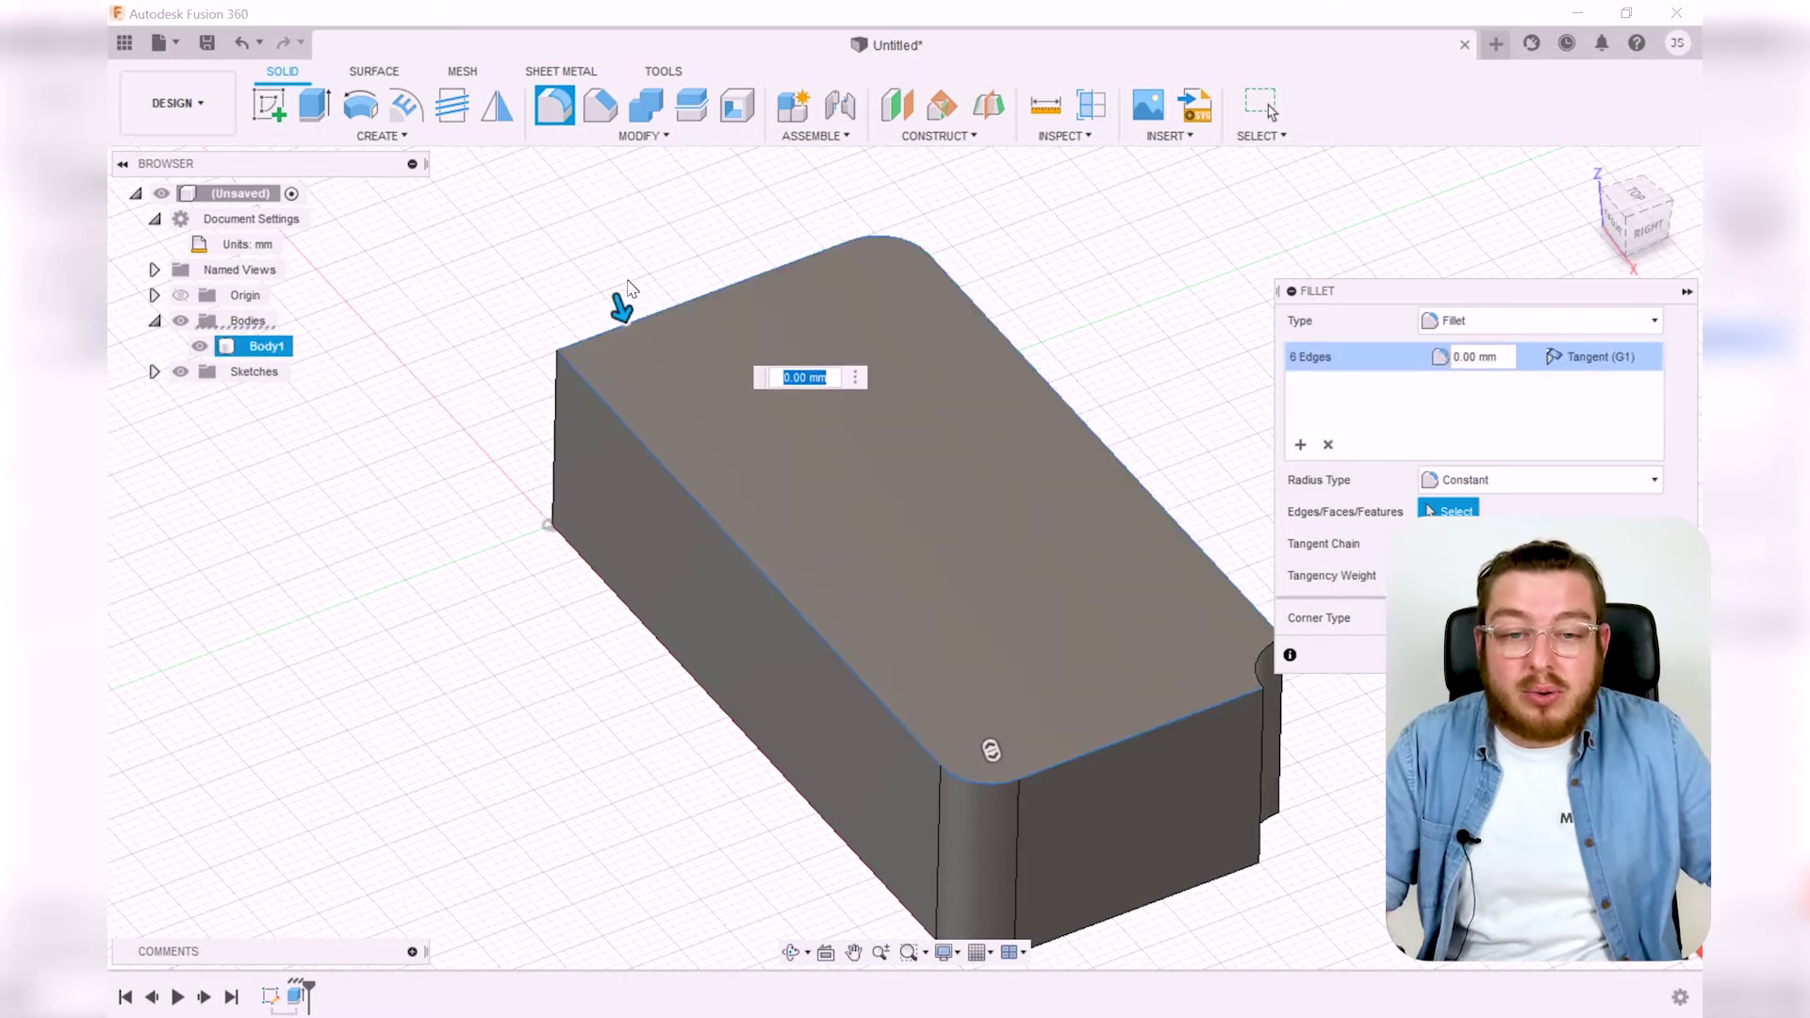
# - Swap the edge pick for the top face and fillet all its edges at 2 mm radius
pyautogui.click(600, 397)
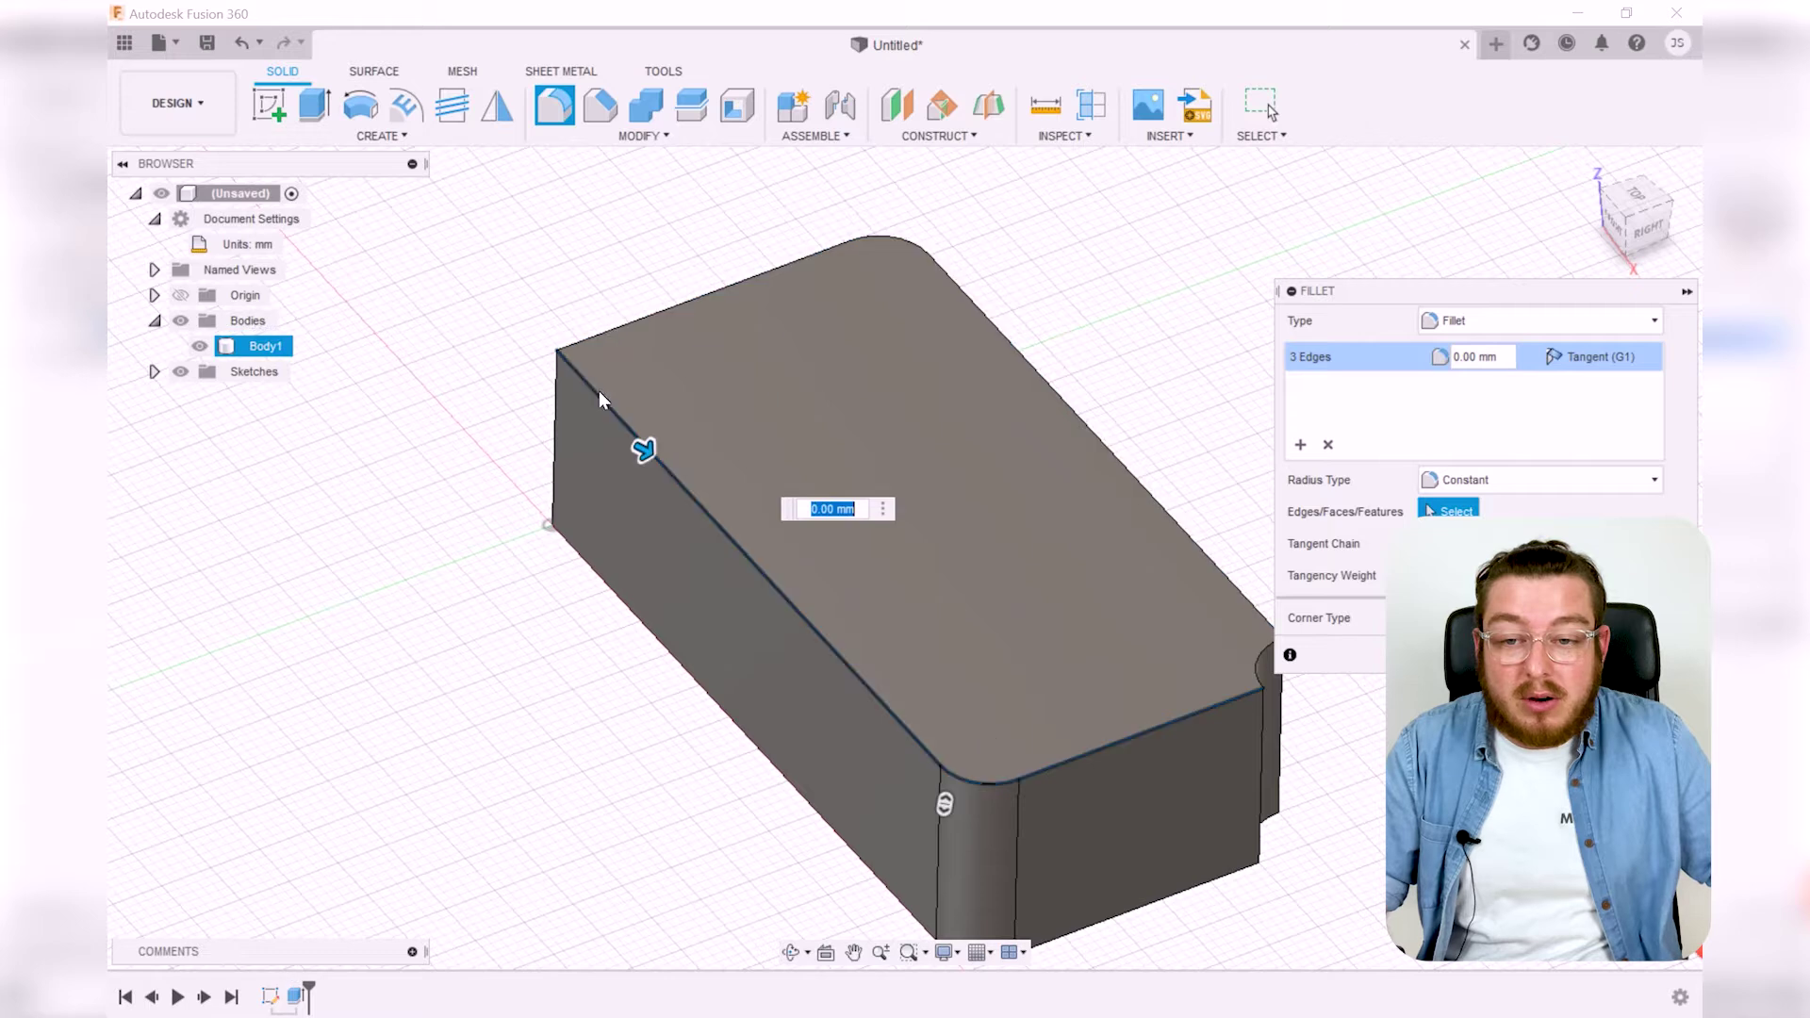
pyautogui.click(600, 397)
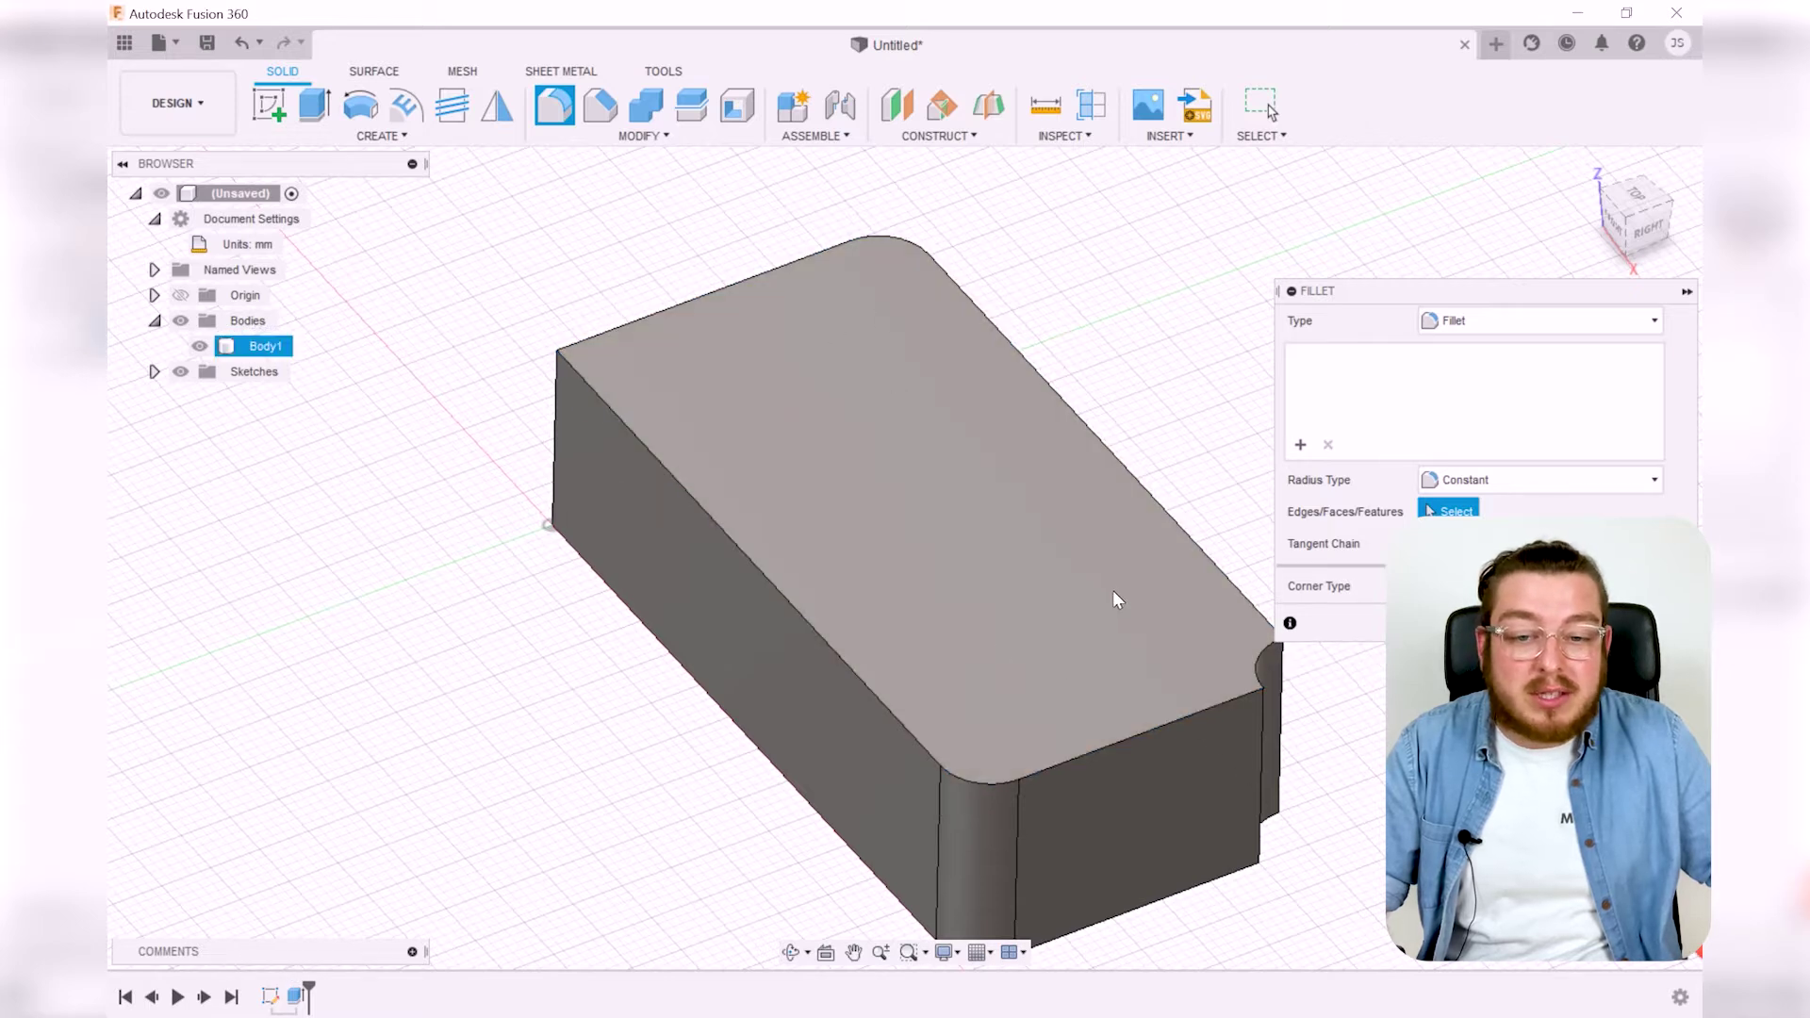
pyautogui.click(886, 275)
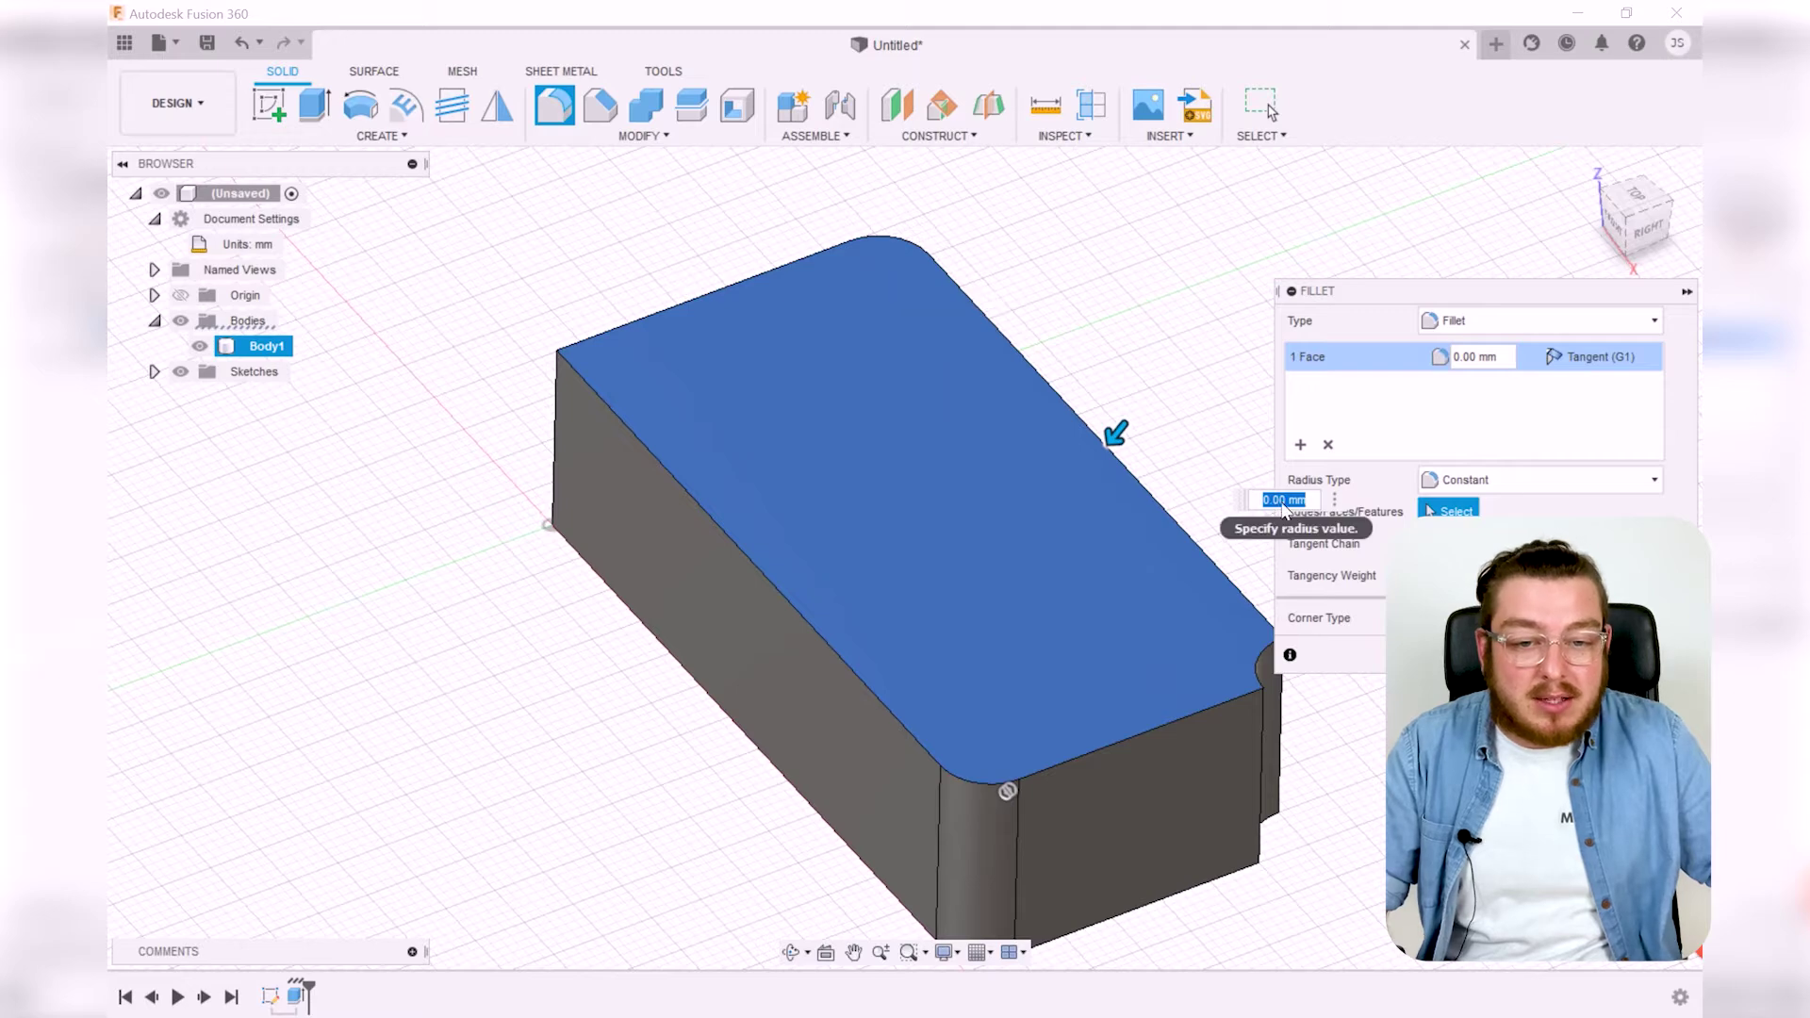
pyautogui.write('5')
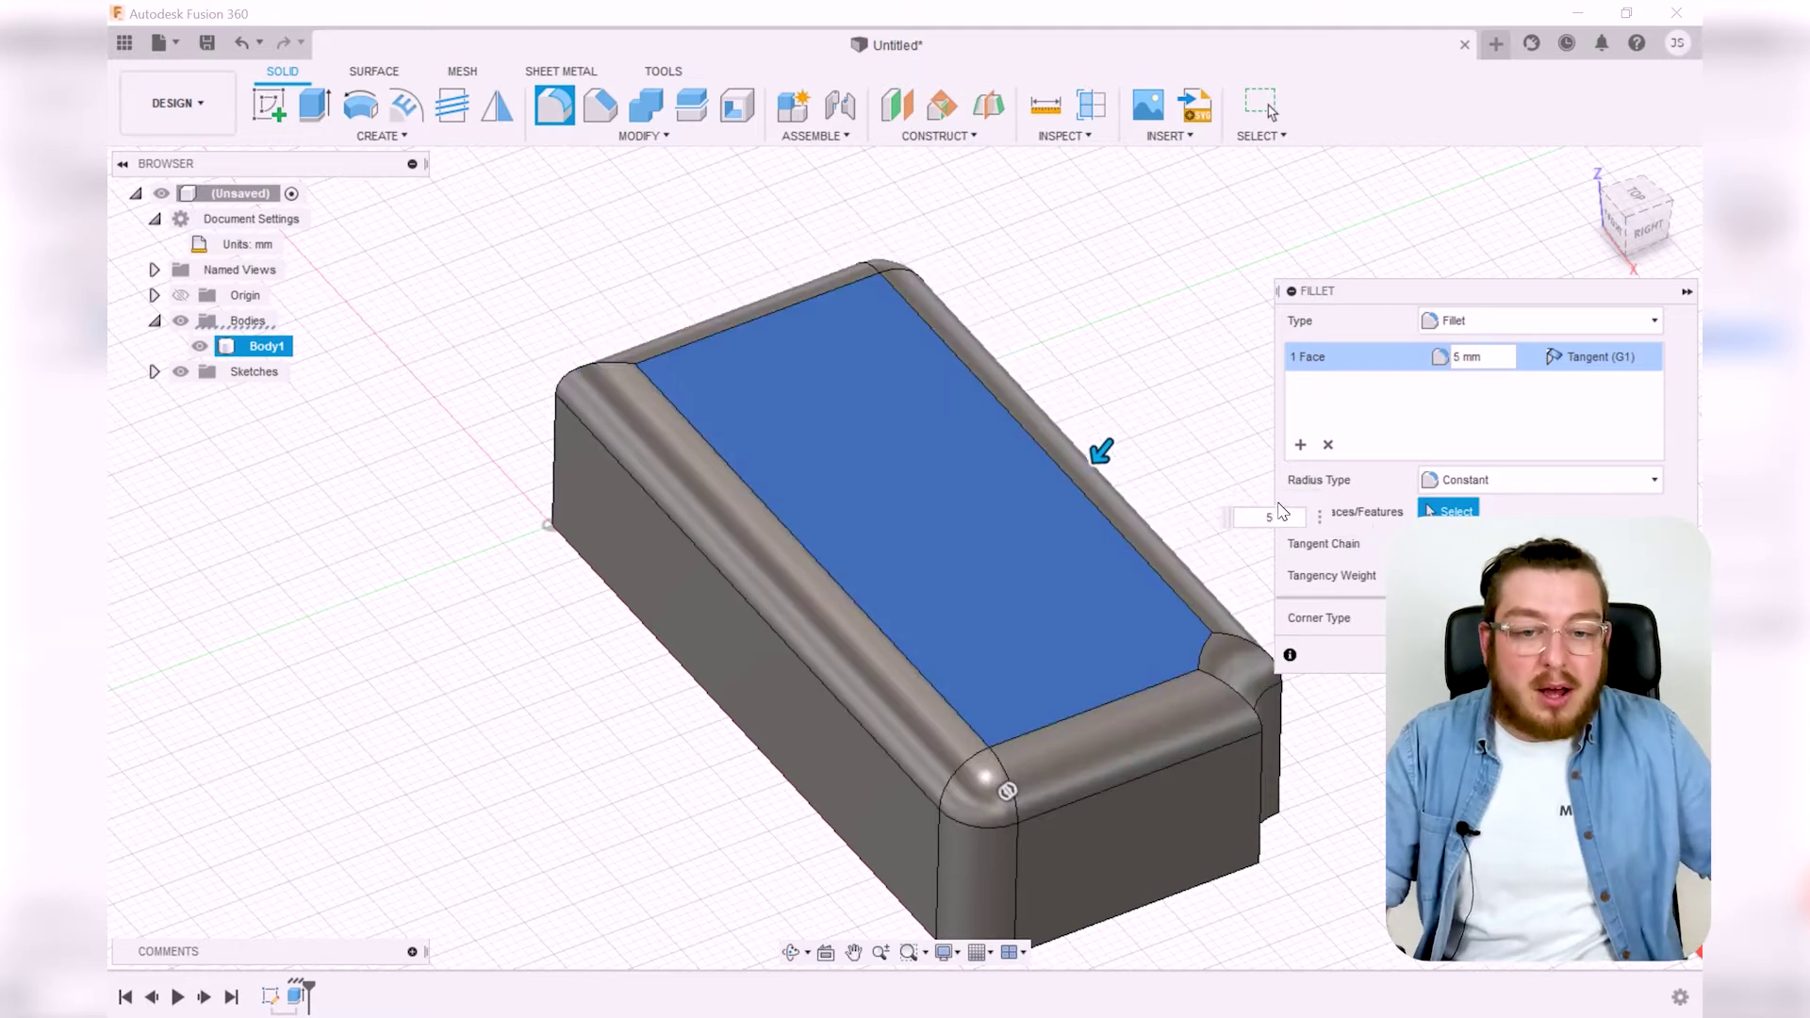
pyautogui.keyDown('shift'); pyautogui.moveTo(1168, 399); pyautogui.dragTo(1013, 408, button='middle'); pyautogui.keyUp('shift')
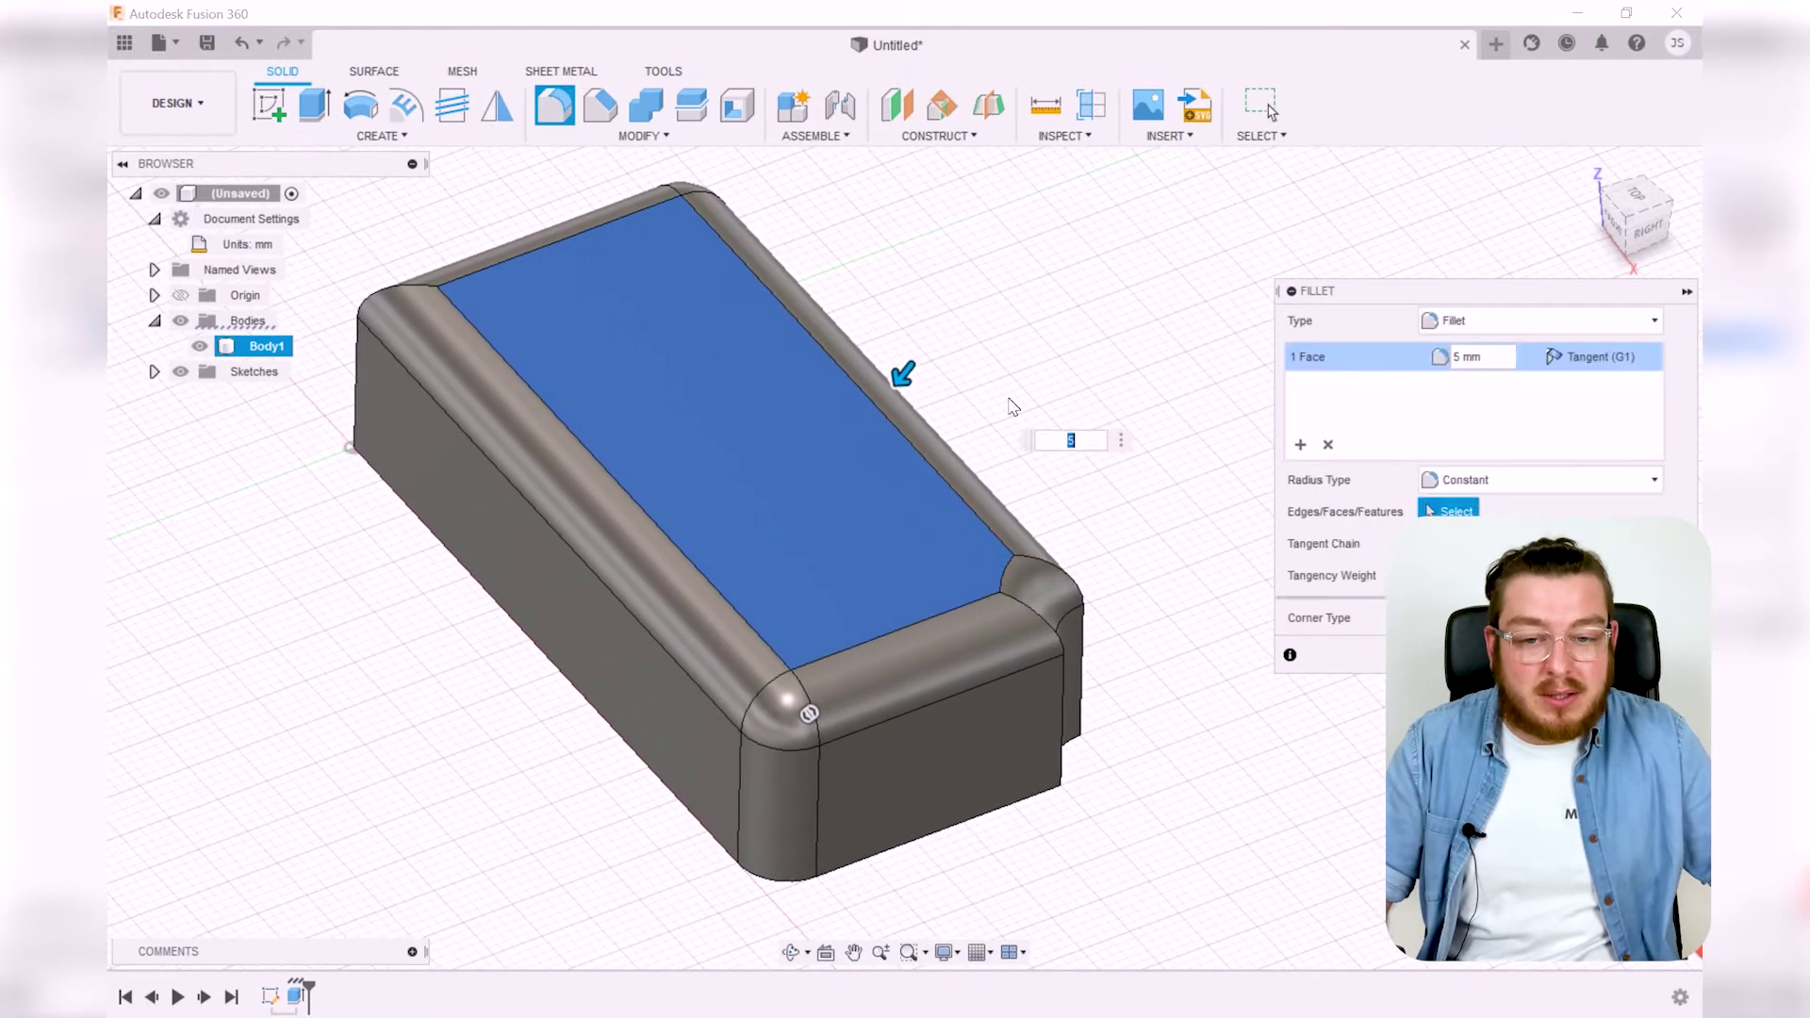
pyautogui.keyDown('shift'); pyautogui.moveTo(1147, 510); pyautogui.dragTo(1099, 557, button='middle'); pyautogui.keyUp('shift')
pyautogui.write('2')
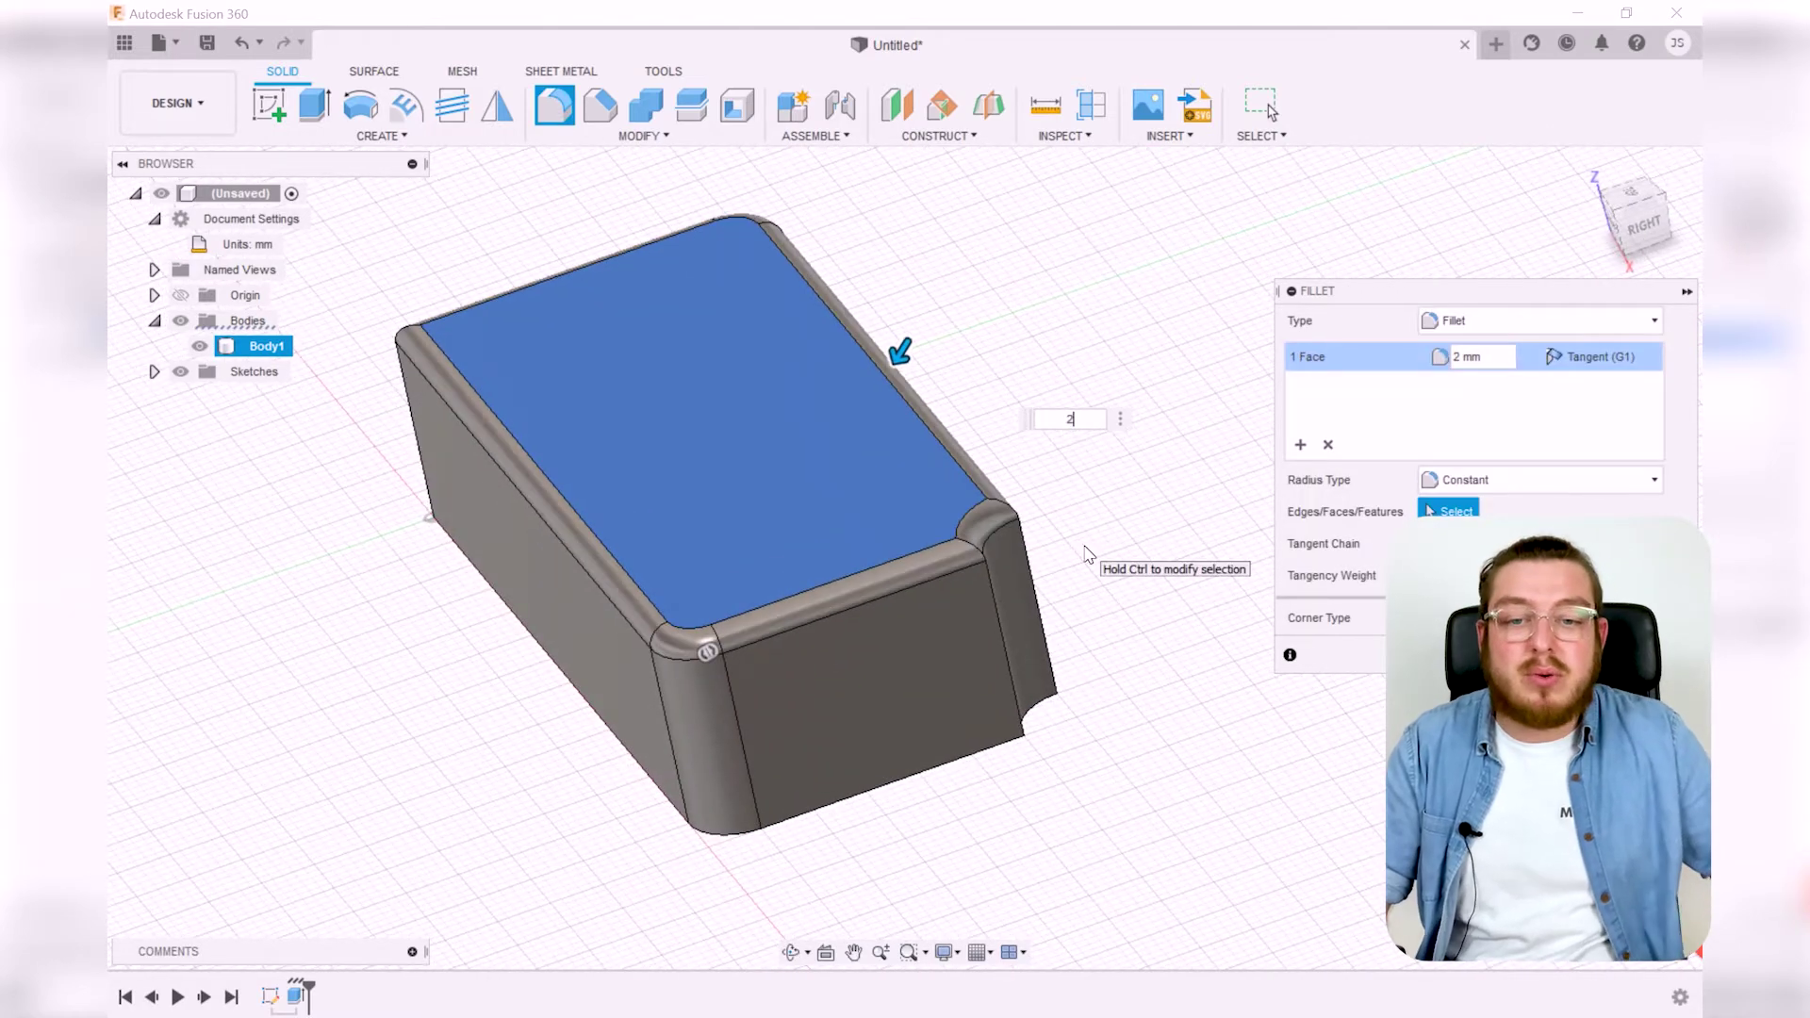
pyautogui.moveTo(1075, 522)
pyautogui.keyDown('shift'); pyautogui.mouseDown(button='middle')
pyautogui.moveTo(1075, 594)
pyautogui.moveTo(1084, 528)
pyautogui.mouseUp(button='middle'); pyautogui.keyUp('shift')
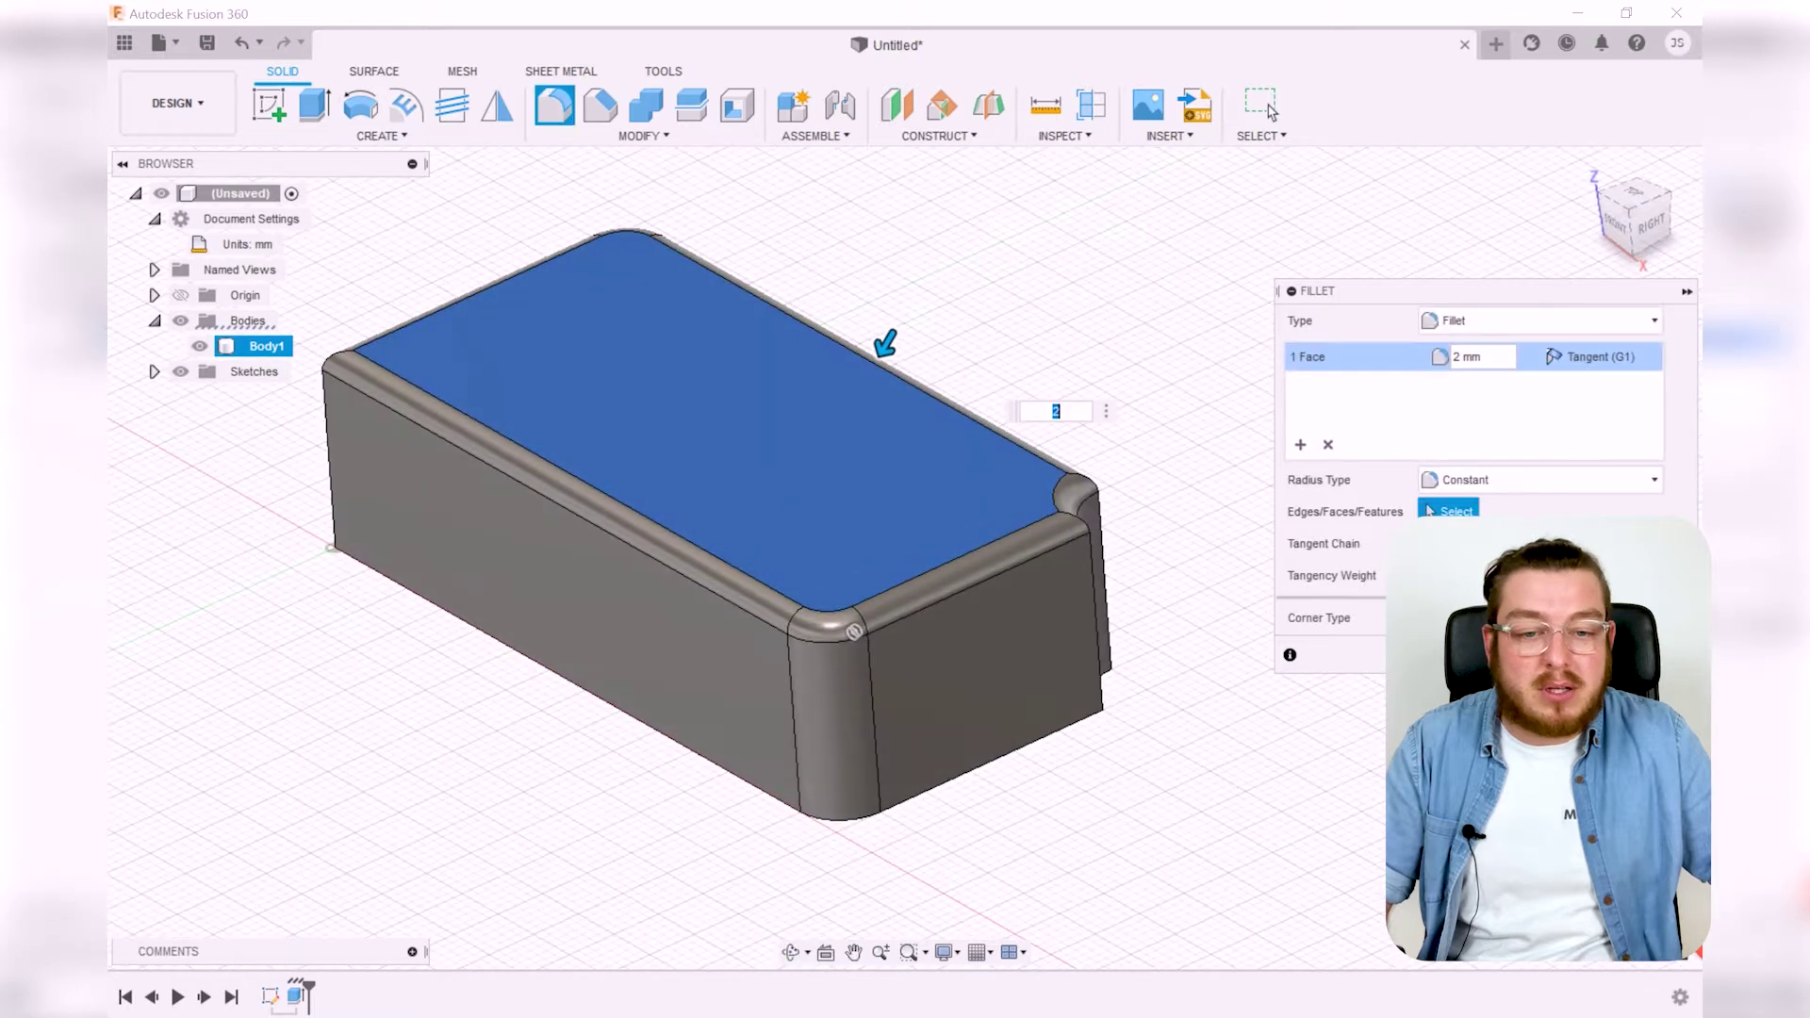
pyautogui.press('Return')
pyautogui.scroll(3, 1131, 500)
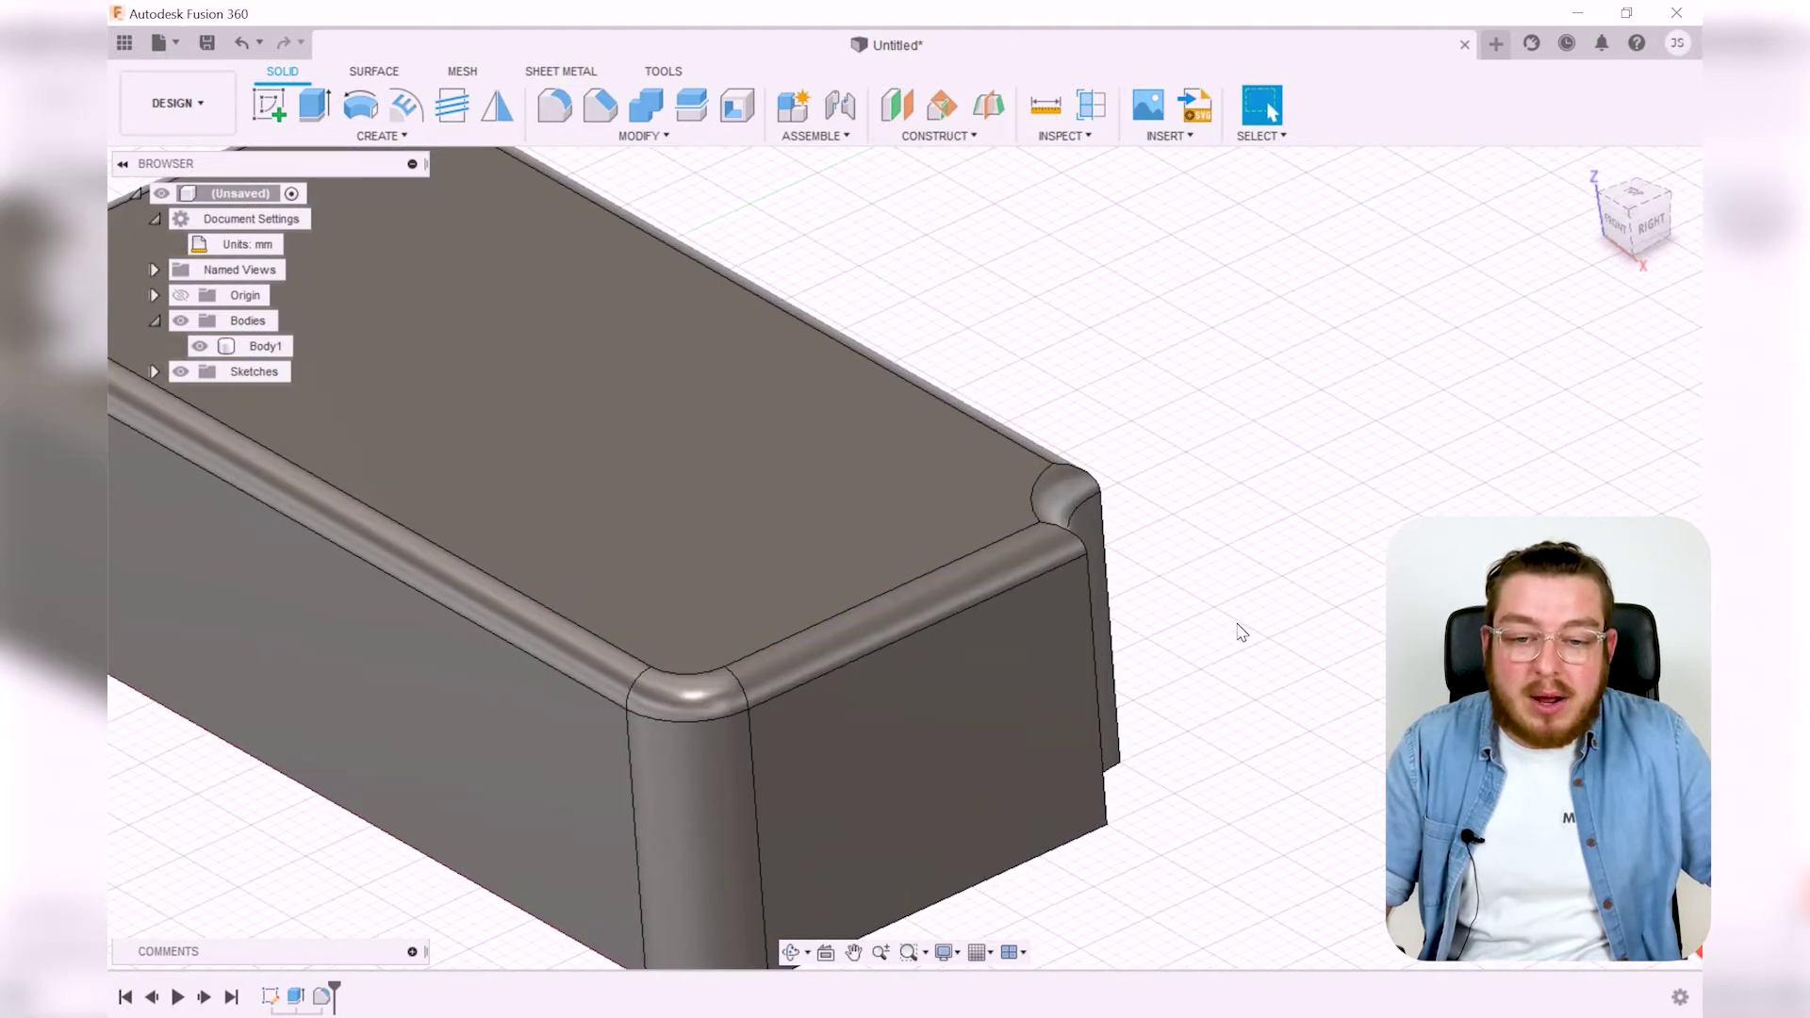
# - Orbit and pan the view to bring the block's underside and bottom edges into view
pyautogui.keyDown('shift'); pyautogui.moveTo(1236, 626); pyautogui.dragTo(778, 761, button='middle'); pyautogui.keyUp('shift')
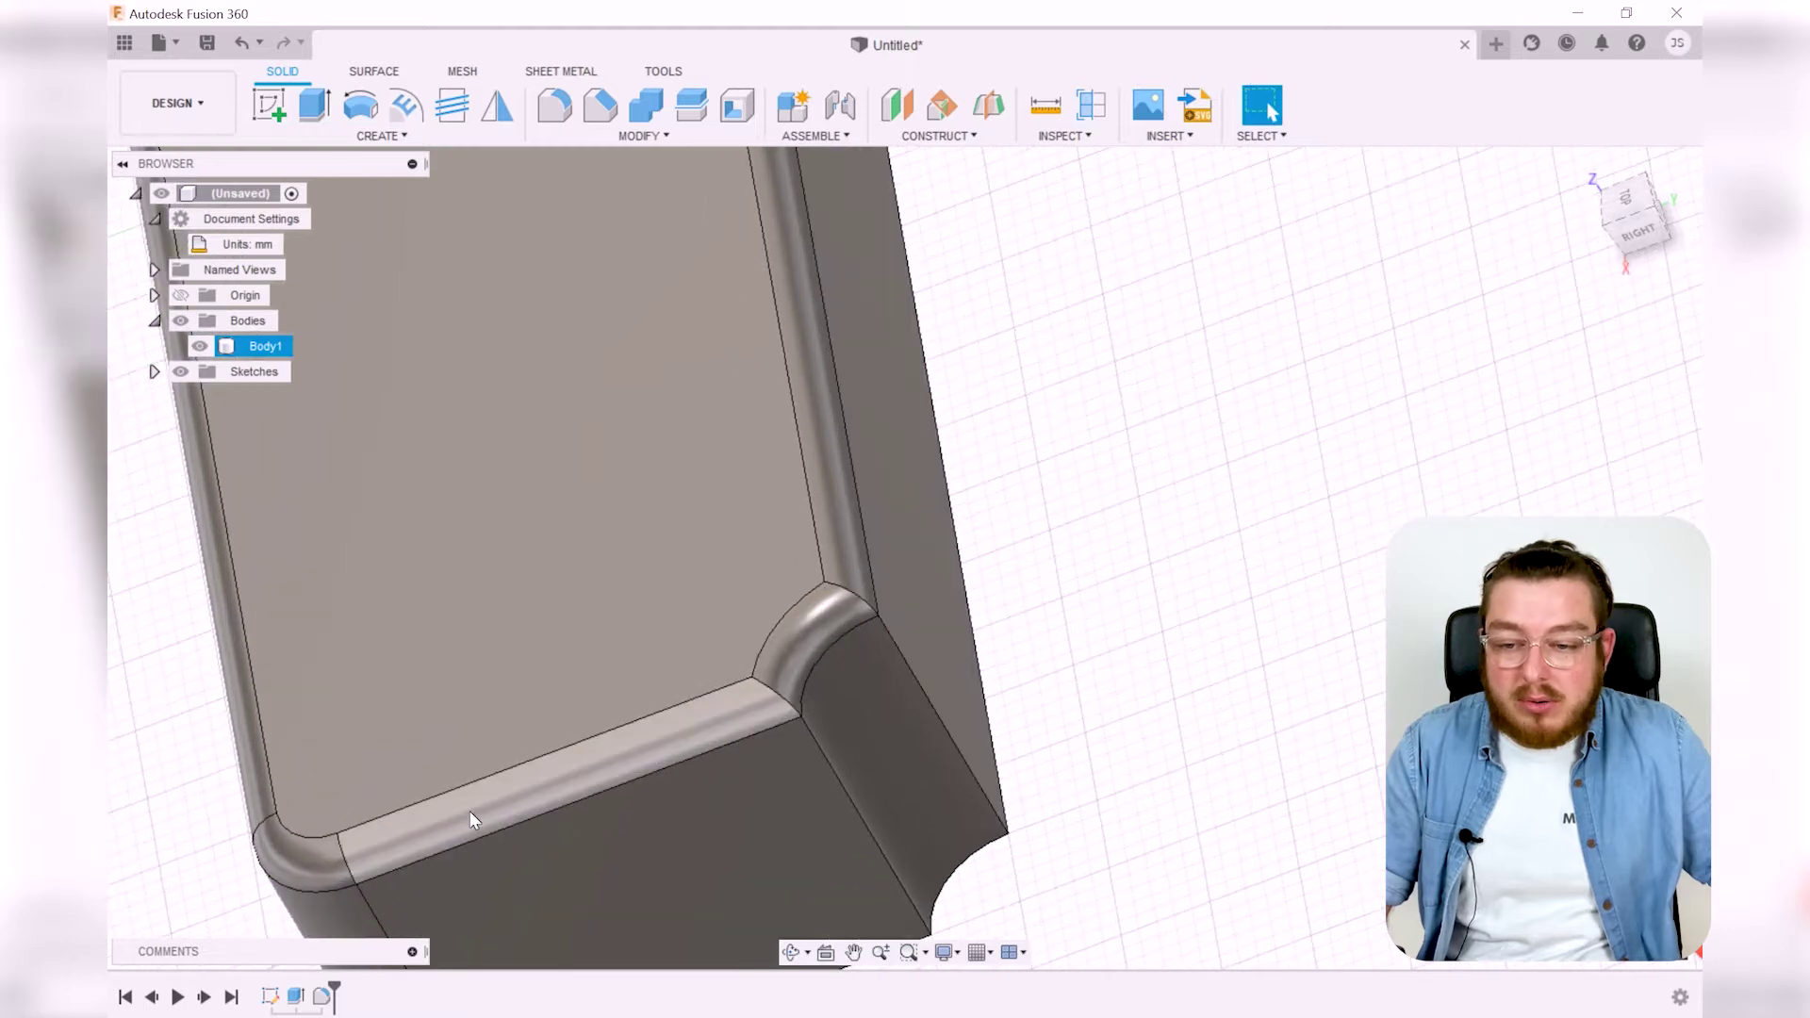
pyautogui.moveTo(469, 820); pyautogui.dragTo(727, 615, button='middle')
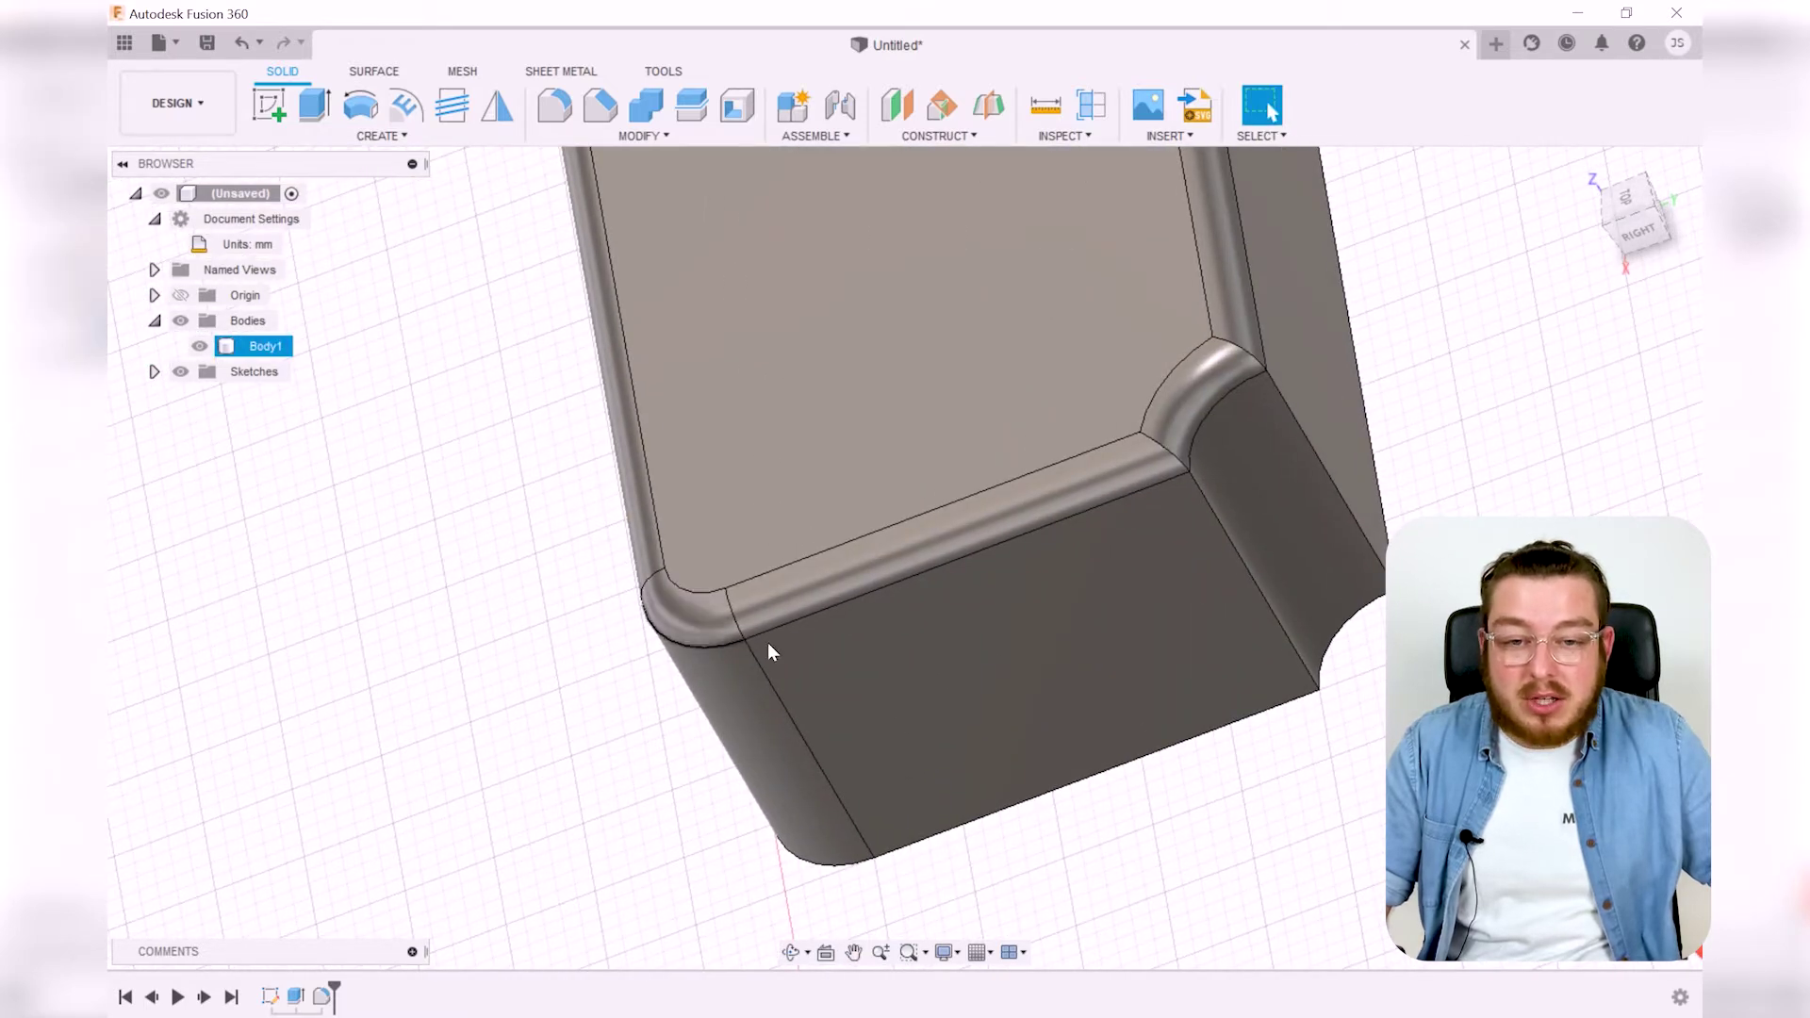
pyautogui.moveTo(1167, 426); pyautogui.dragTo(1073, 462, button='middle')
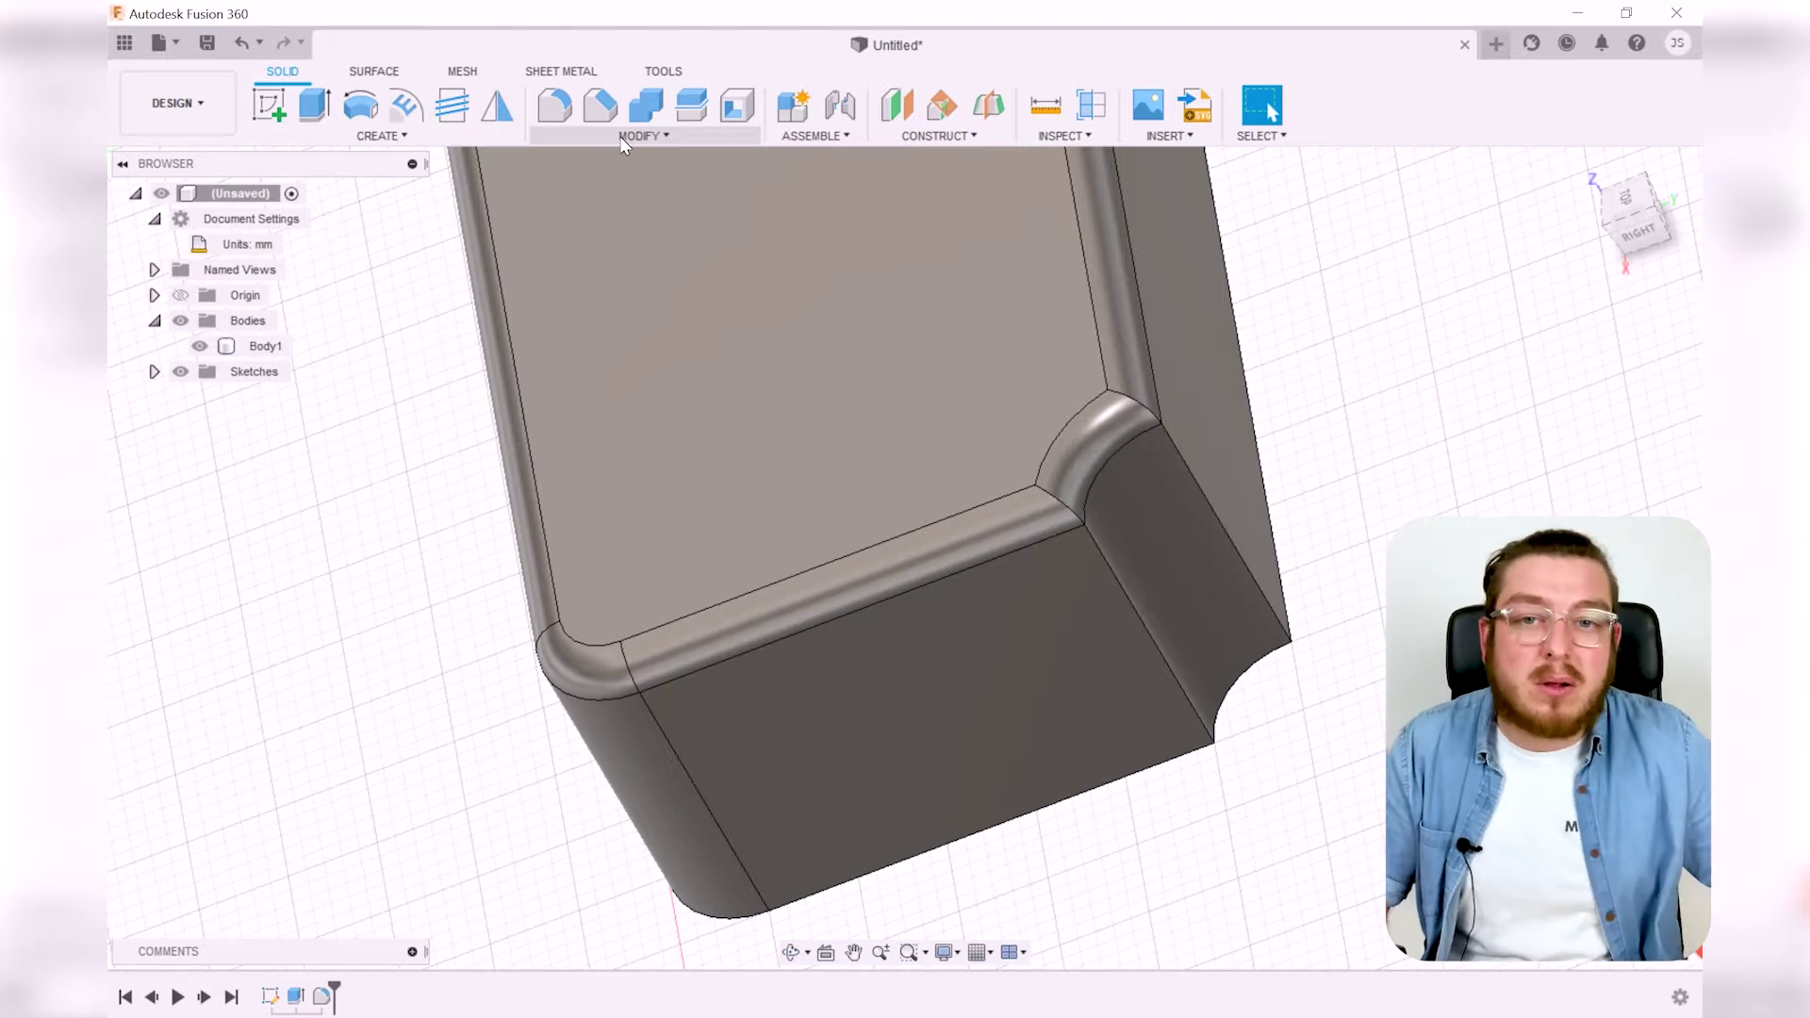
pyautogui.click(620, 138)
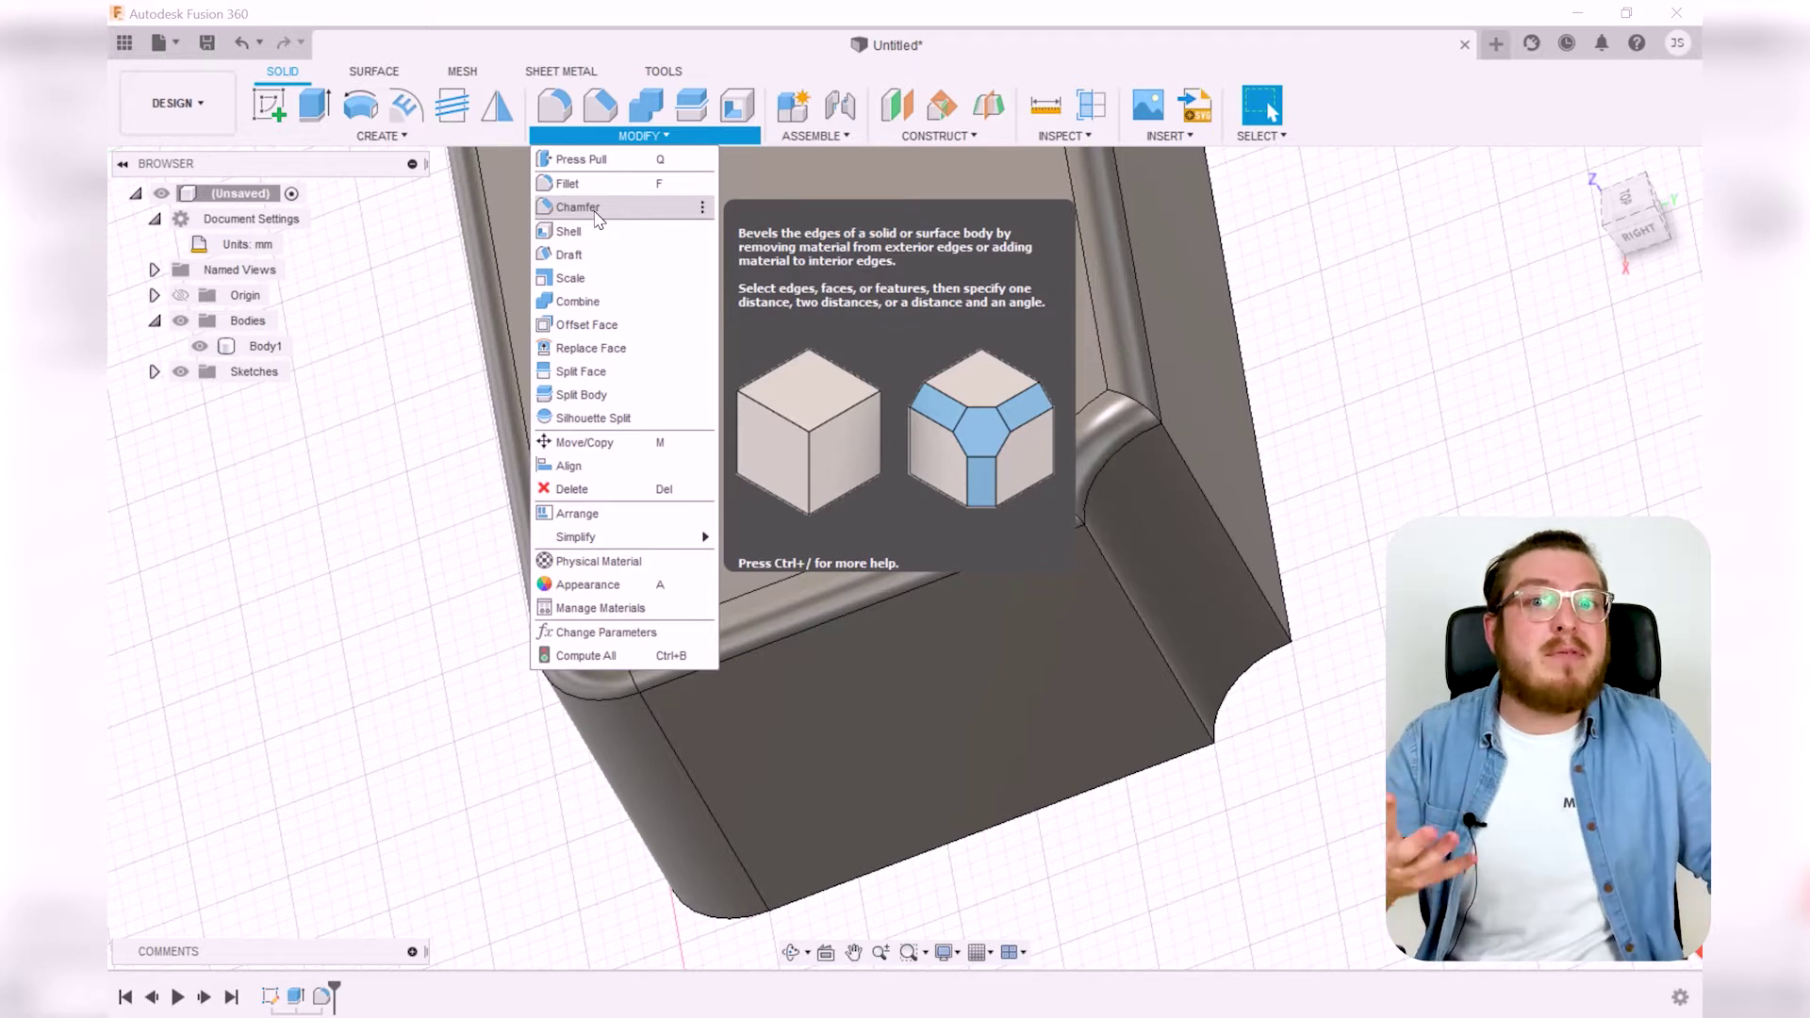
# - Close the Modify list and reposition the view to see the block from below
pyautogui.click(1415, 490)
pyautogui.scroll(2, 1415, 490)
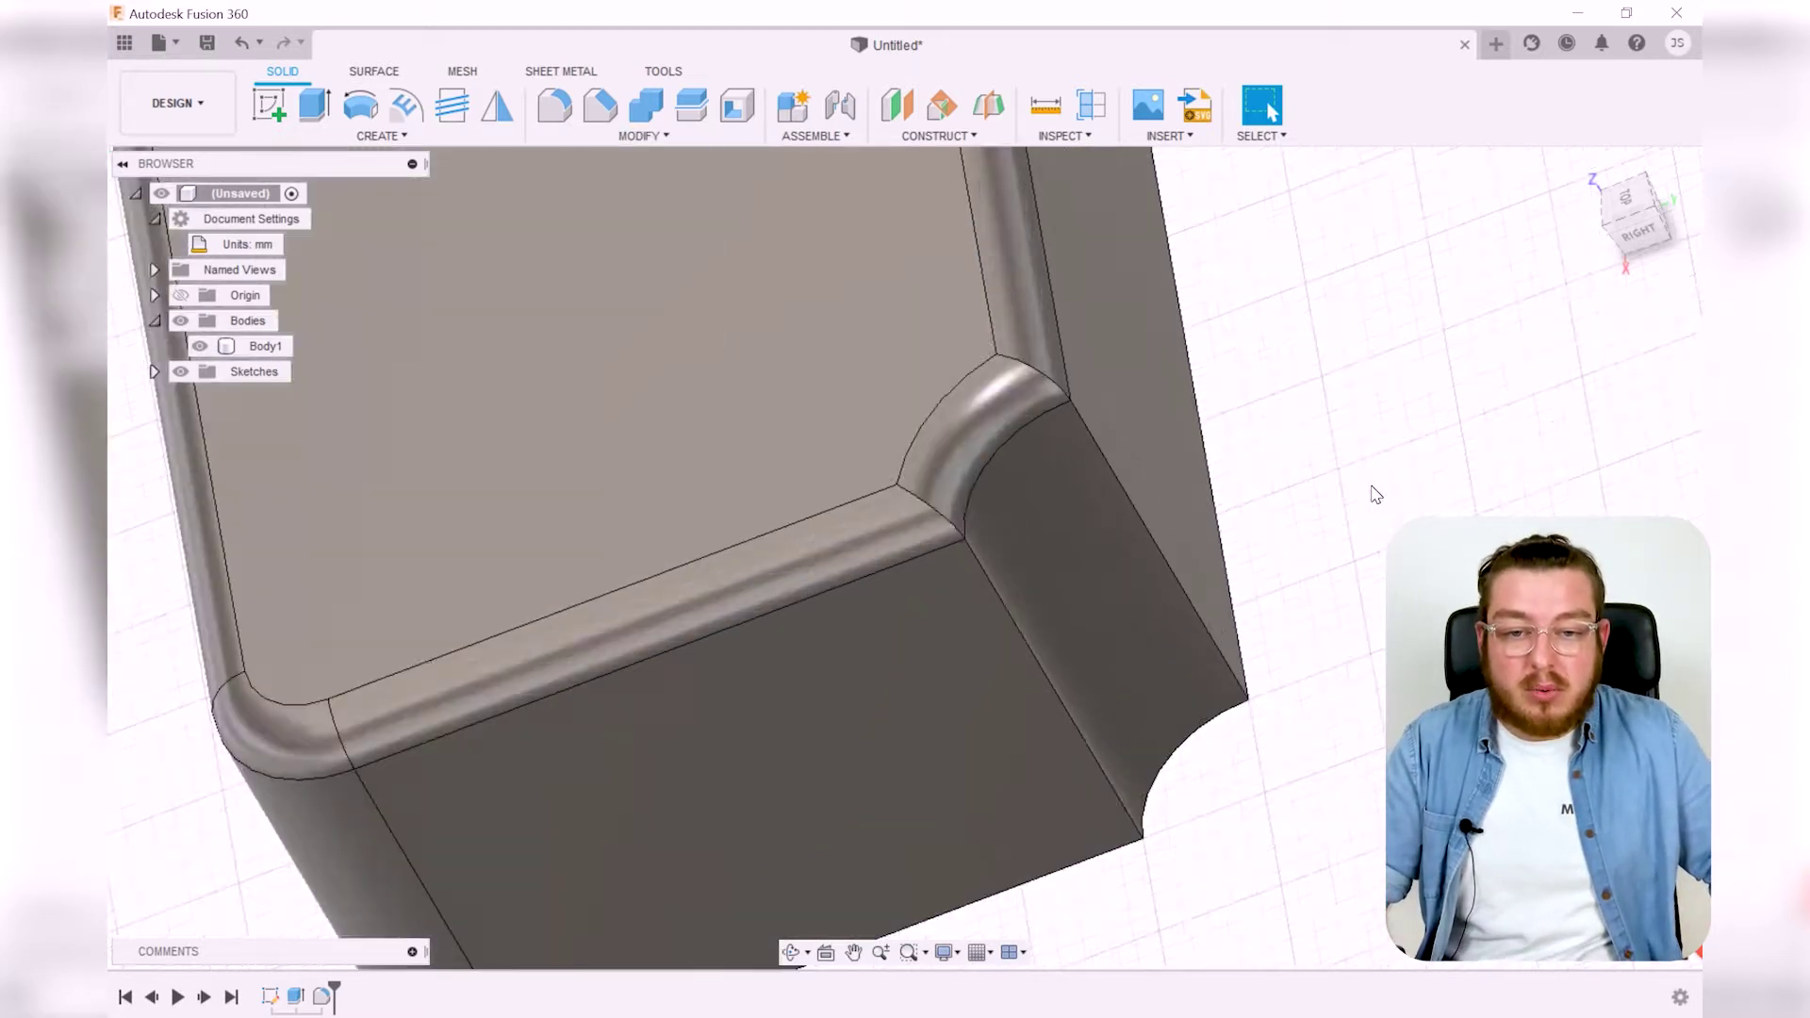
pyautogui.scroll(-4, 1376, 495)
pyautogui.moveTo(1377, 495); pyautogui.dragTo(1277, 601, button='middle')
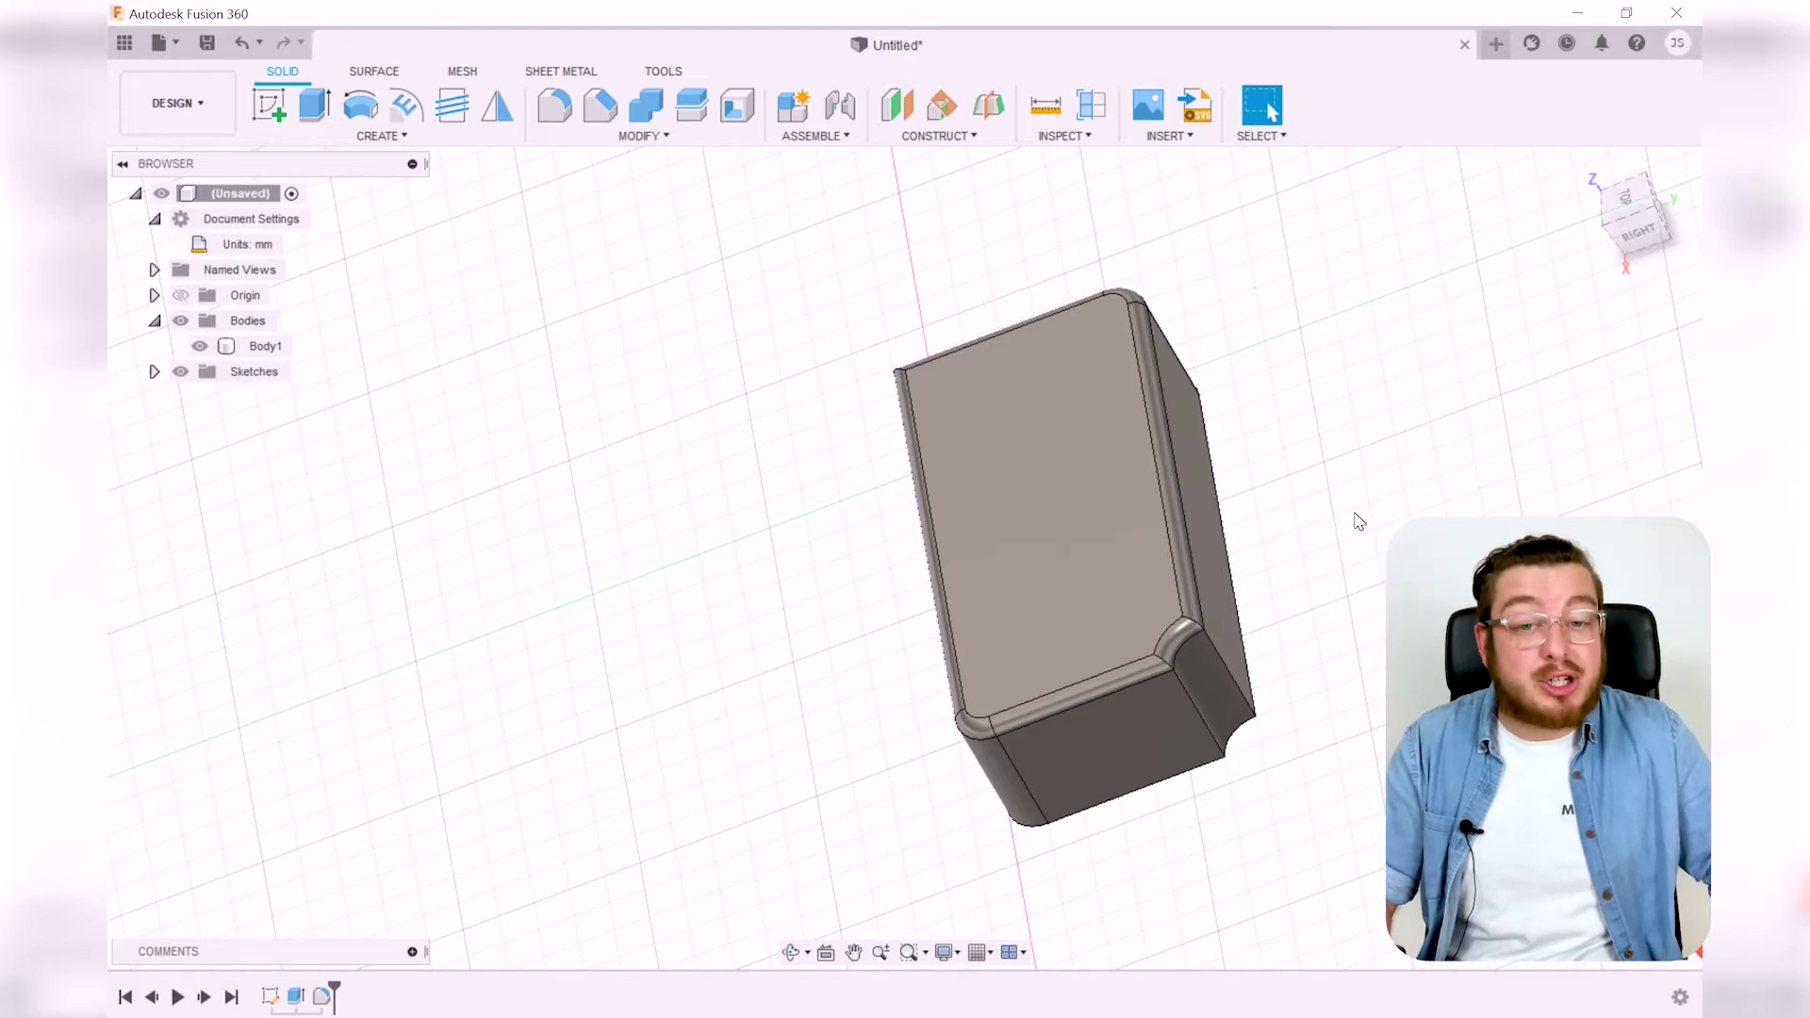
pyautogui.keyDown('shift'); pyautogui.moveTo(1362, 506); pyautogui.dragTo(1148, 234, button='middle'); pyautogui.keyUp('shift')
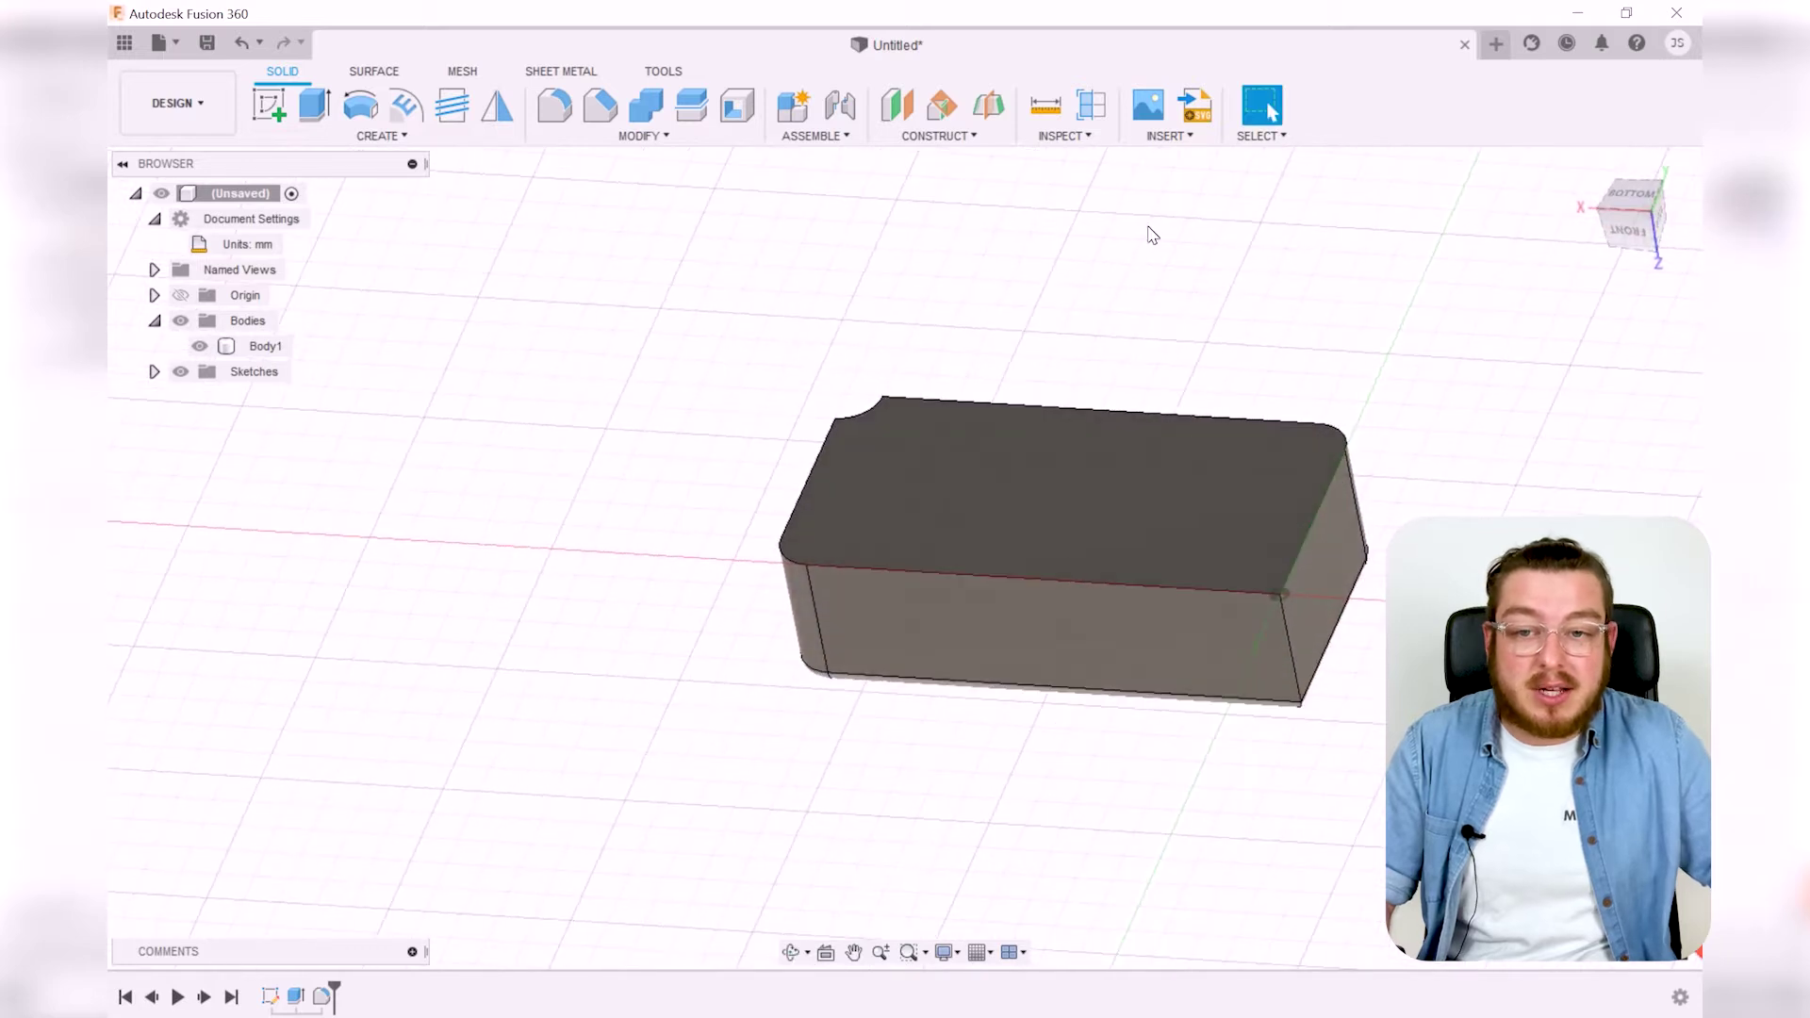
# - Chamfer every edge of the bottom face with an equal 2 mm distance
pyautogui.click(699, 138)
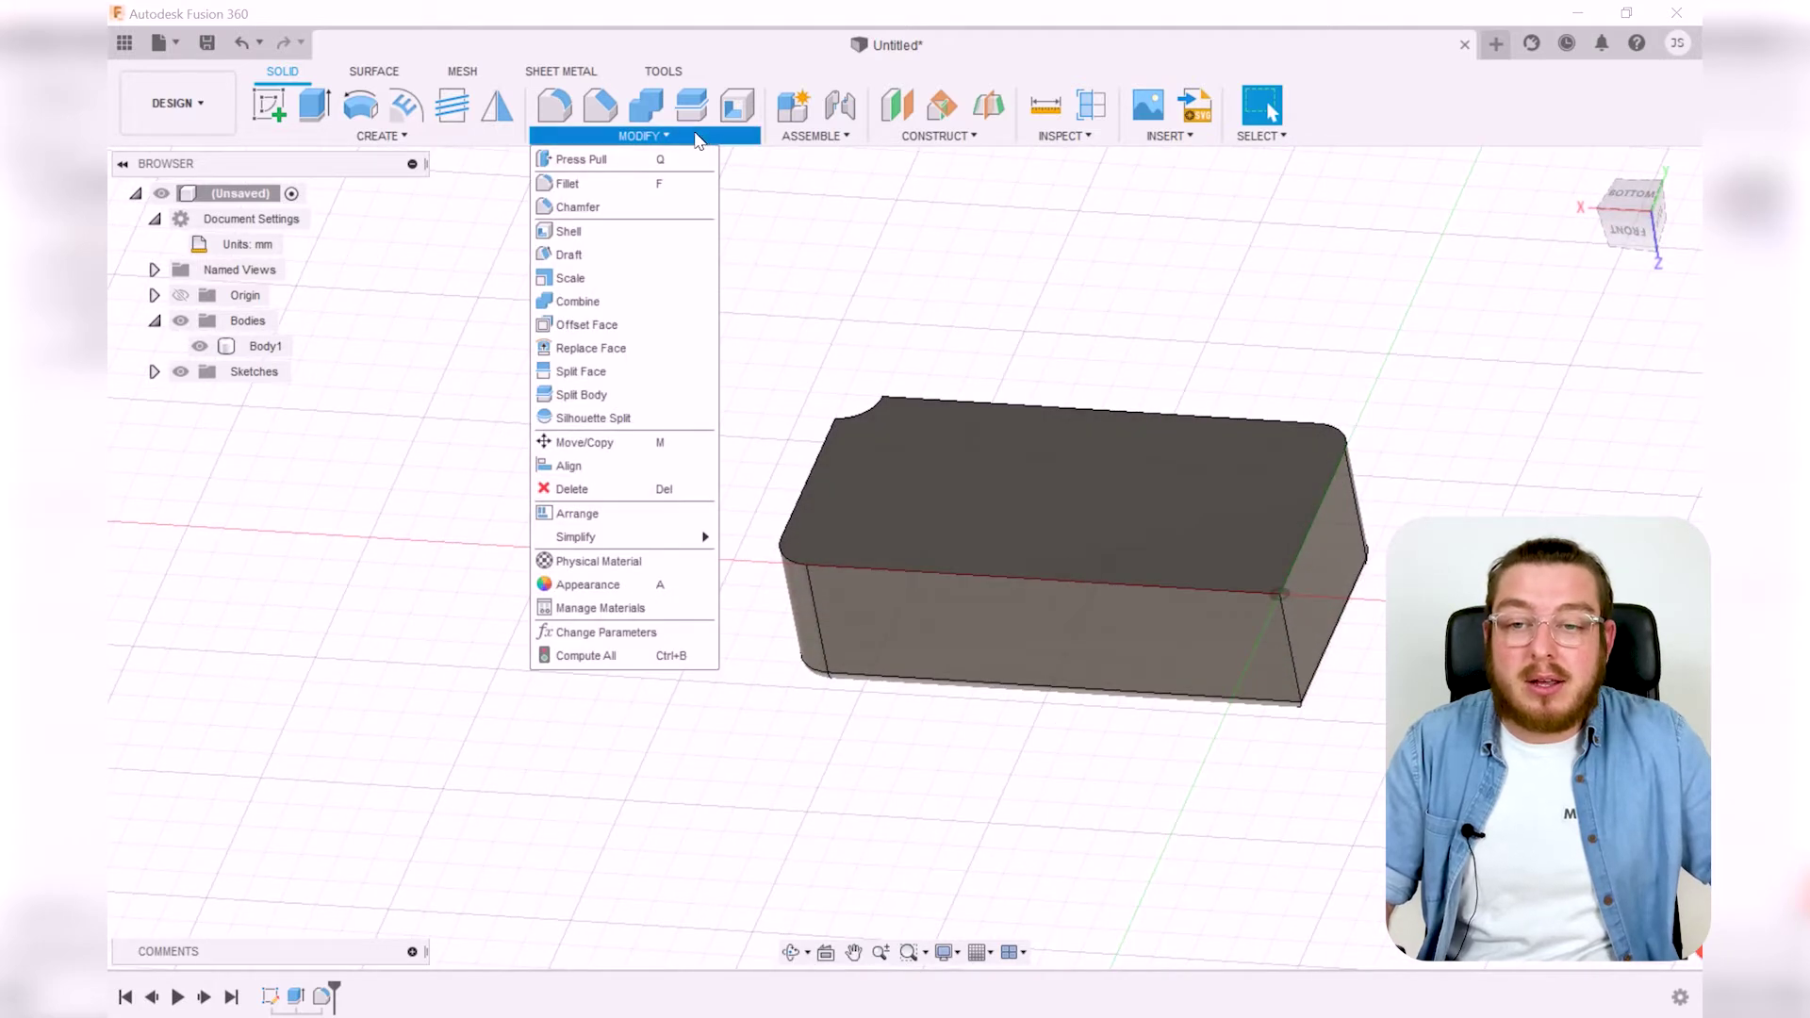
pyautogui.click(577, 207)
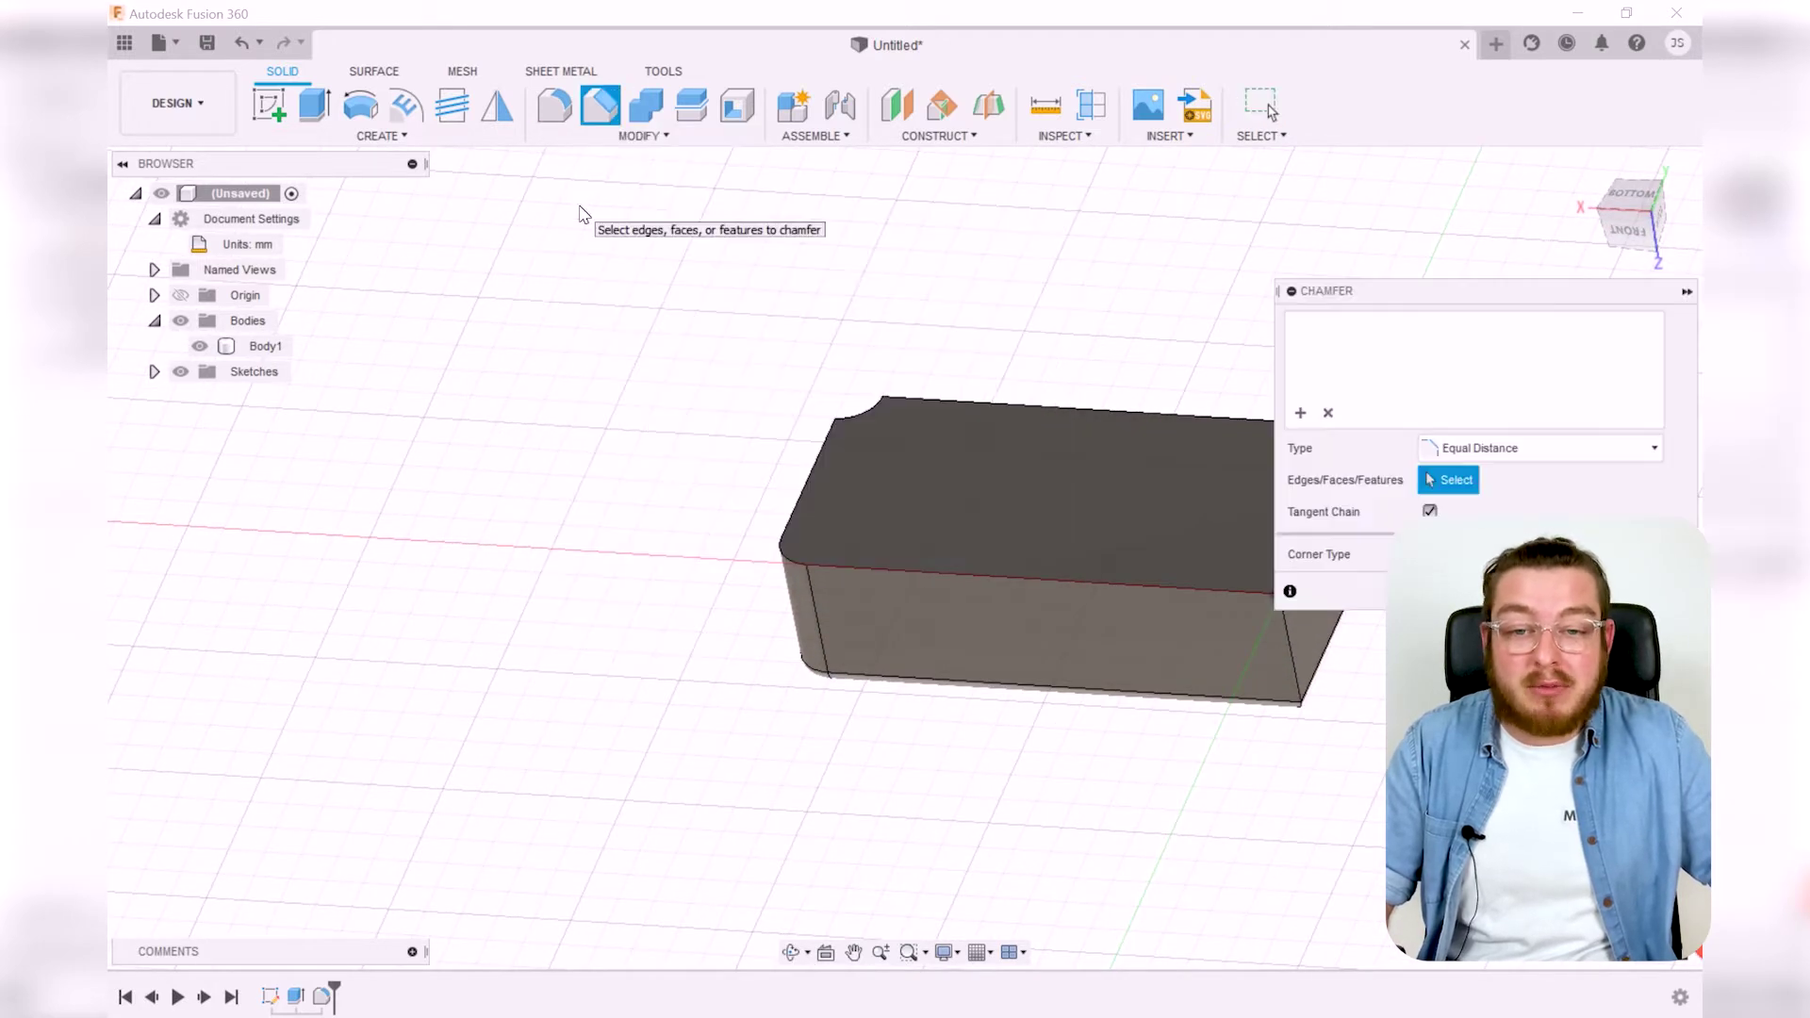
pyautogui.click(1006, 479)
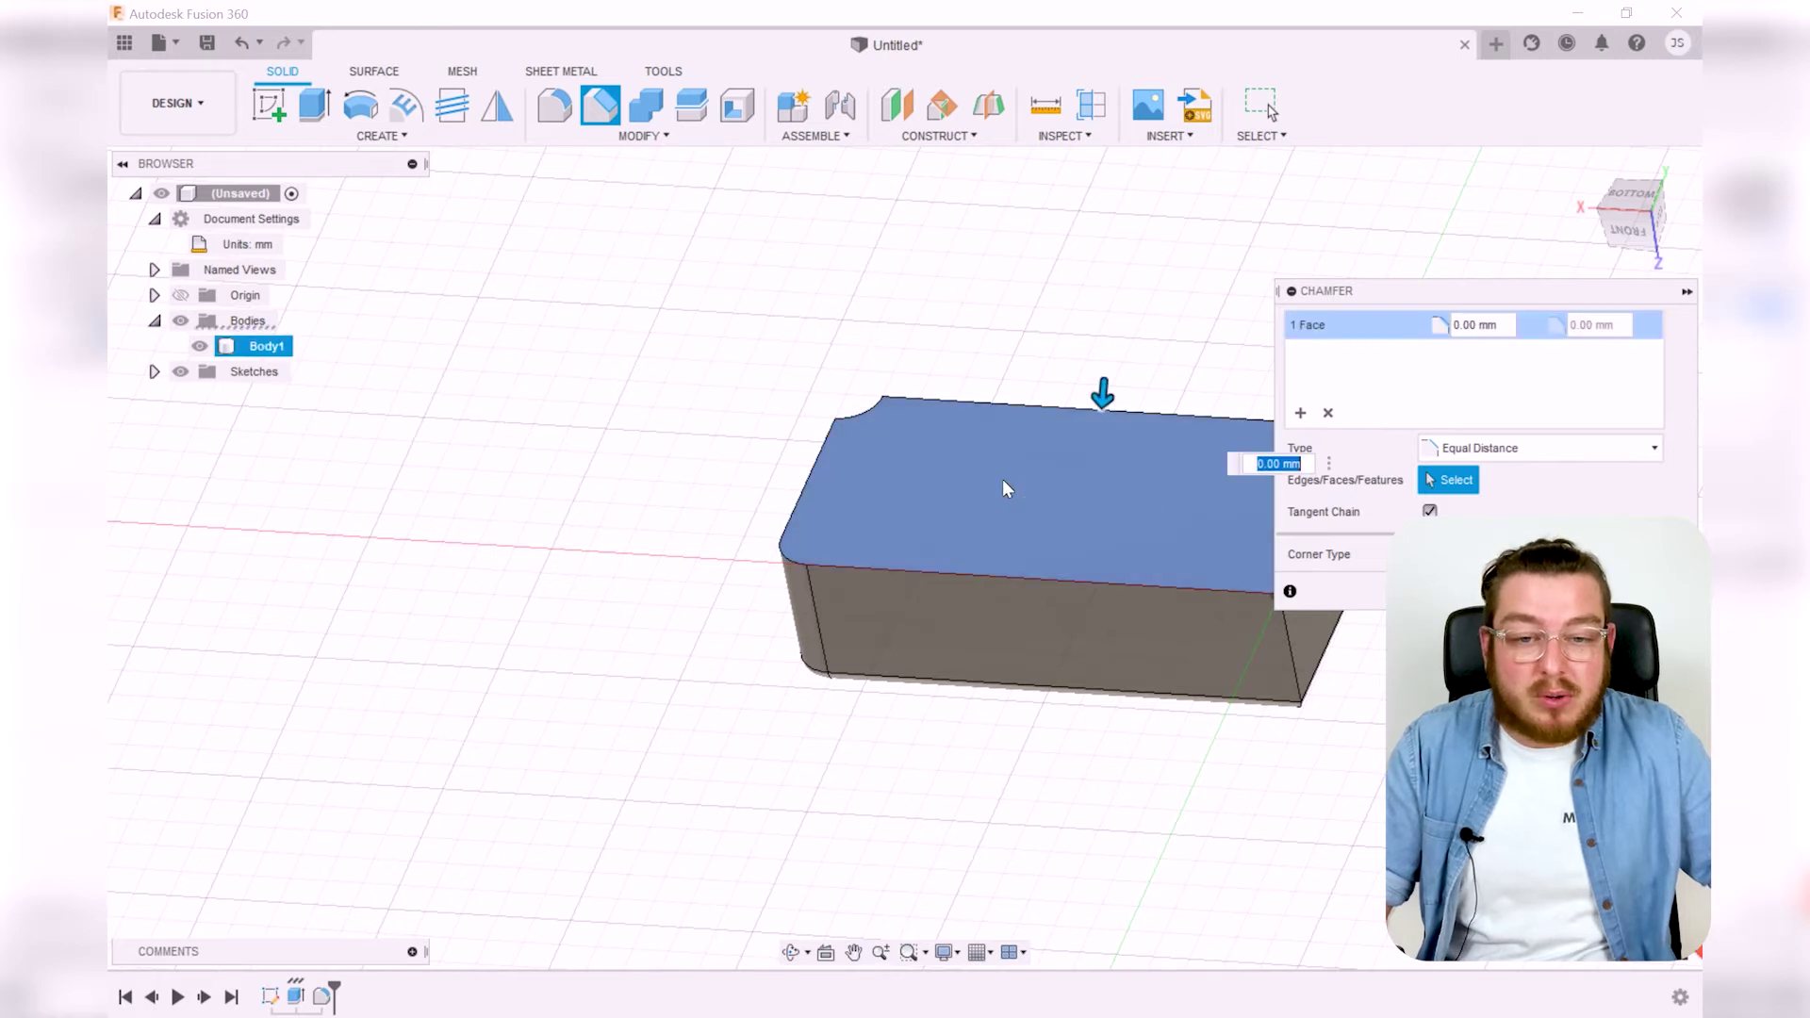
pyautogui.moveTo(1123, 518); pyautogui.dragTo(962, 529, button='middle')
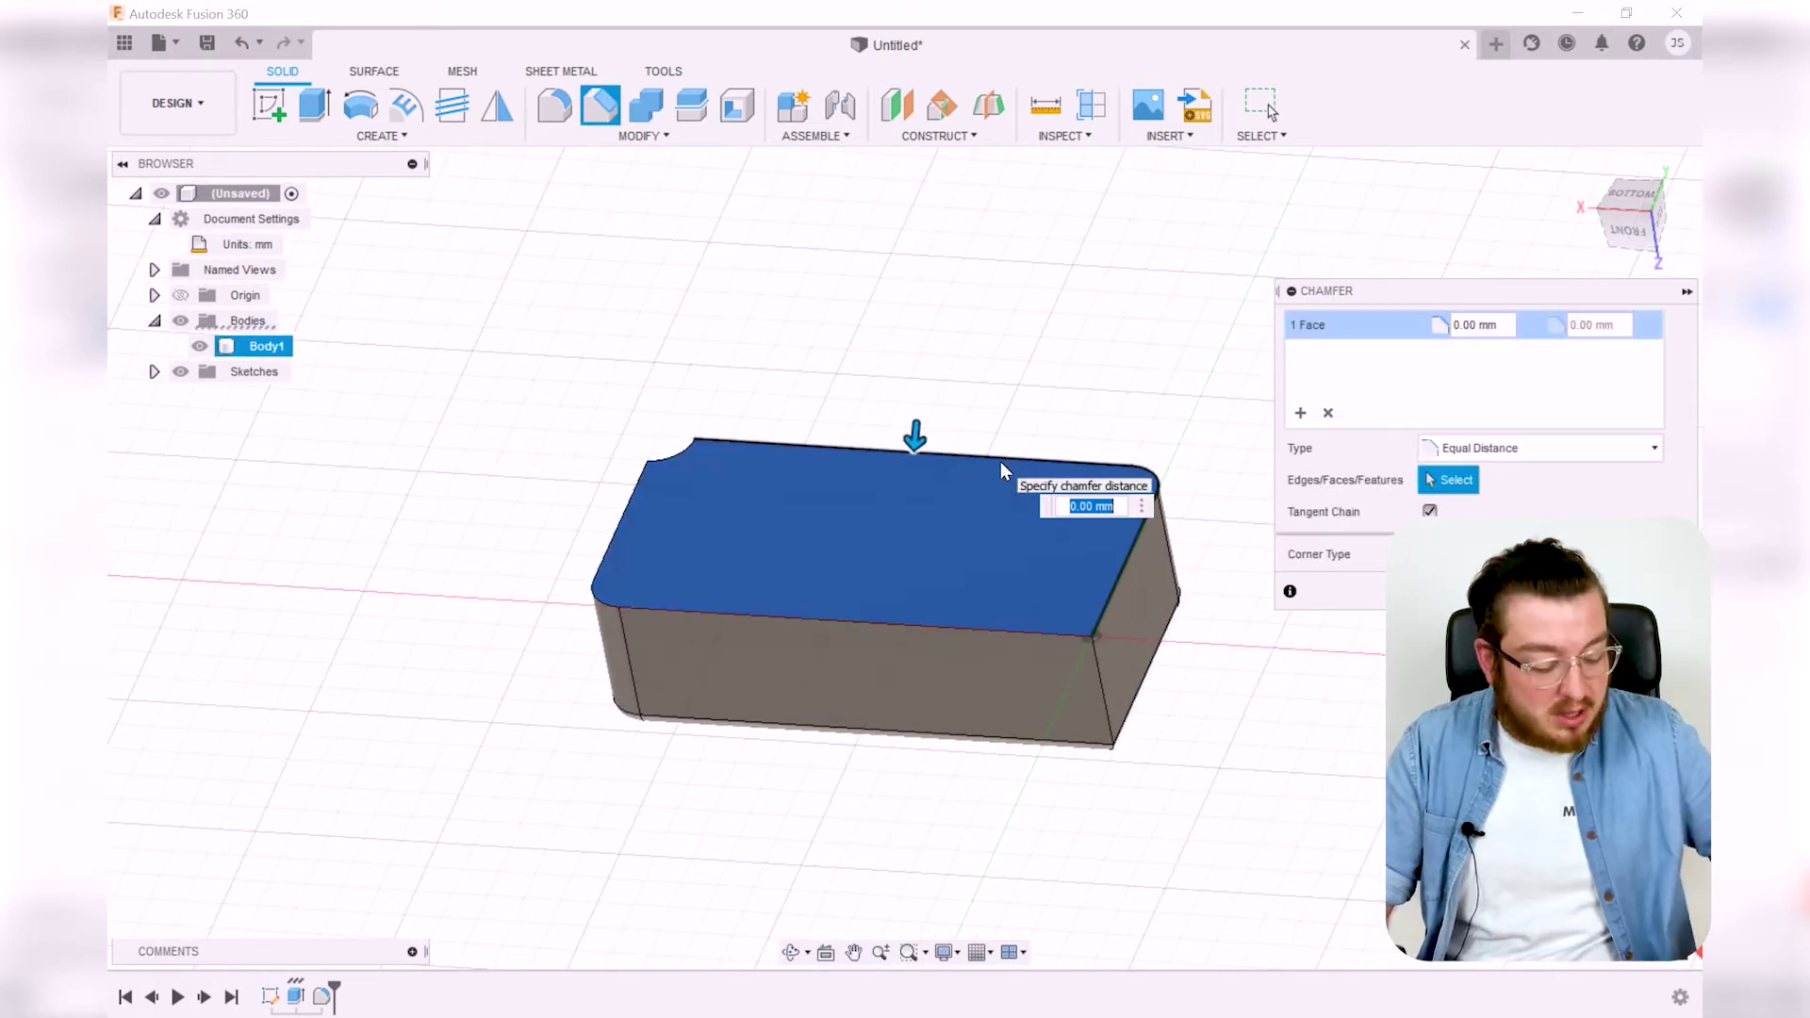
pyautogui.write('2')
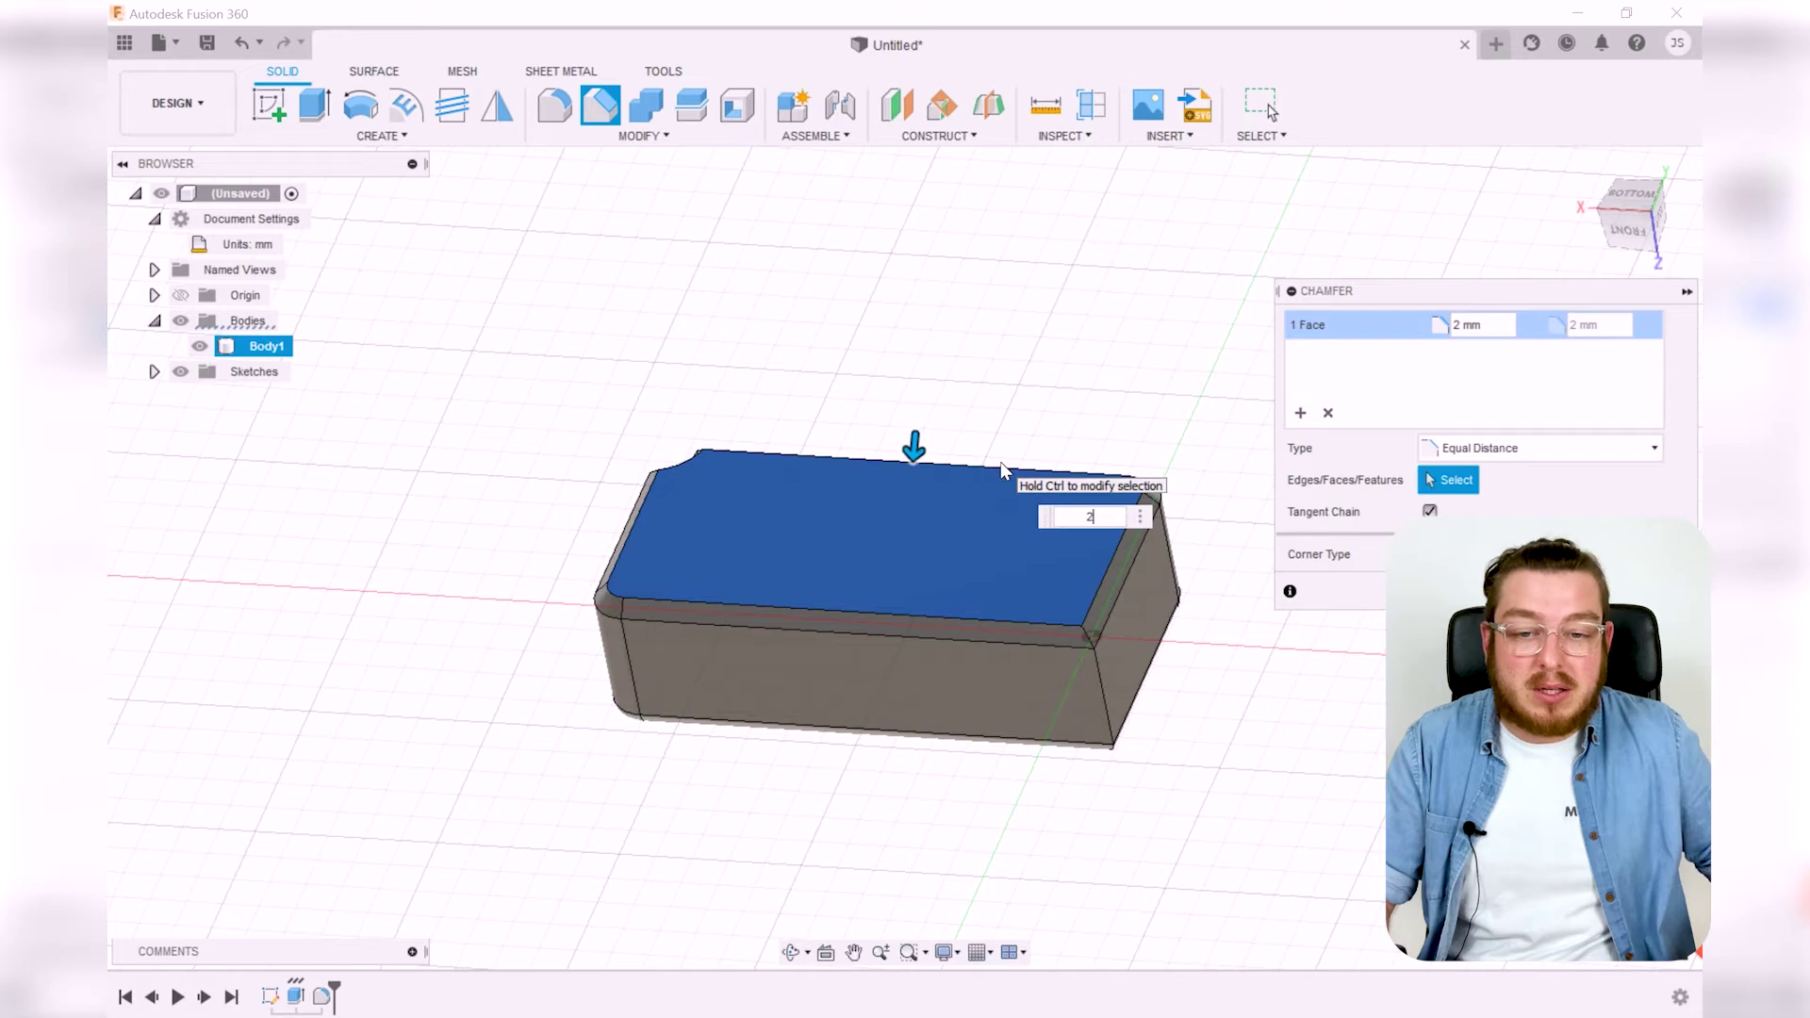
pyautogui.press('Return')
pyautogui.keyDown('shift'); pyautogui.moveTo(997, 480); pyautogui.dragTo(903, 545, button='middle'); pyautogui.keyUp('shift')
pyautogui.scroll(5, 876, 452)
pyautogui.scroll(2, 868, 443)
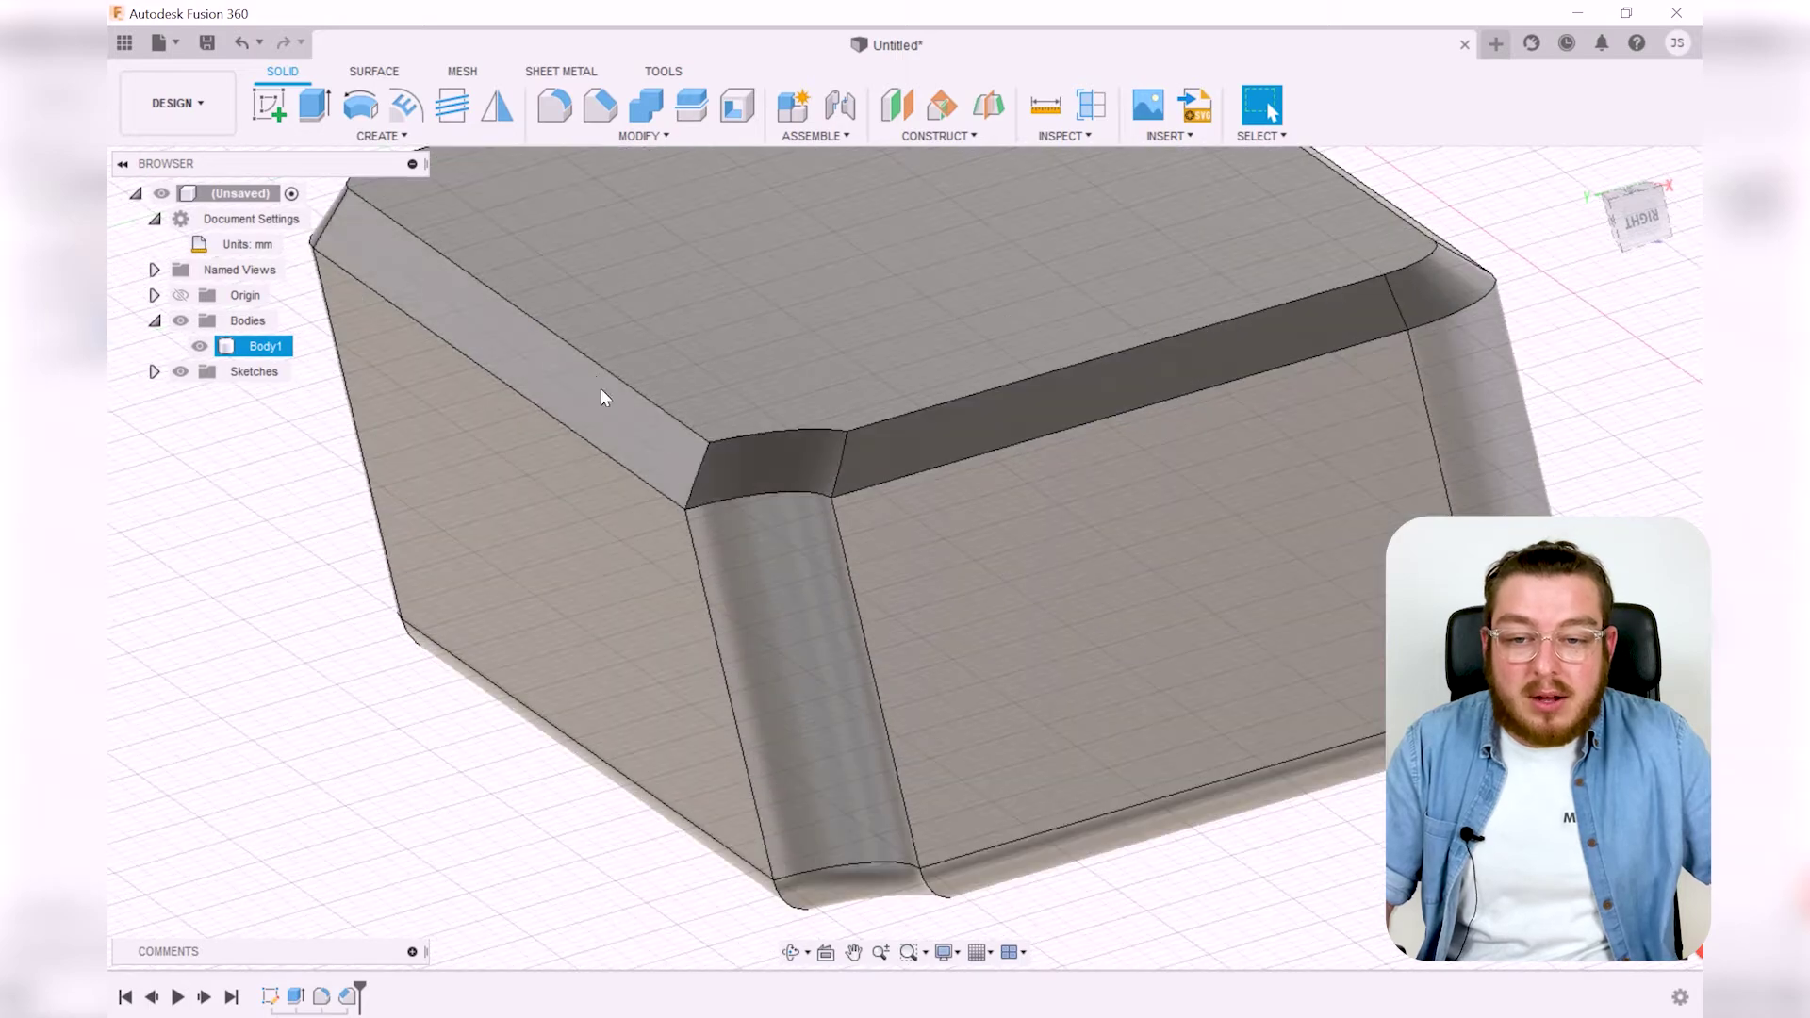
pyautogui.keyDown('shift'); pyautogui.moveTo(809, 457); pyautogui.dragTo(687, 465, button='middle'); pyautogui.keyUp('shift')
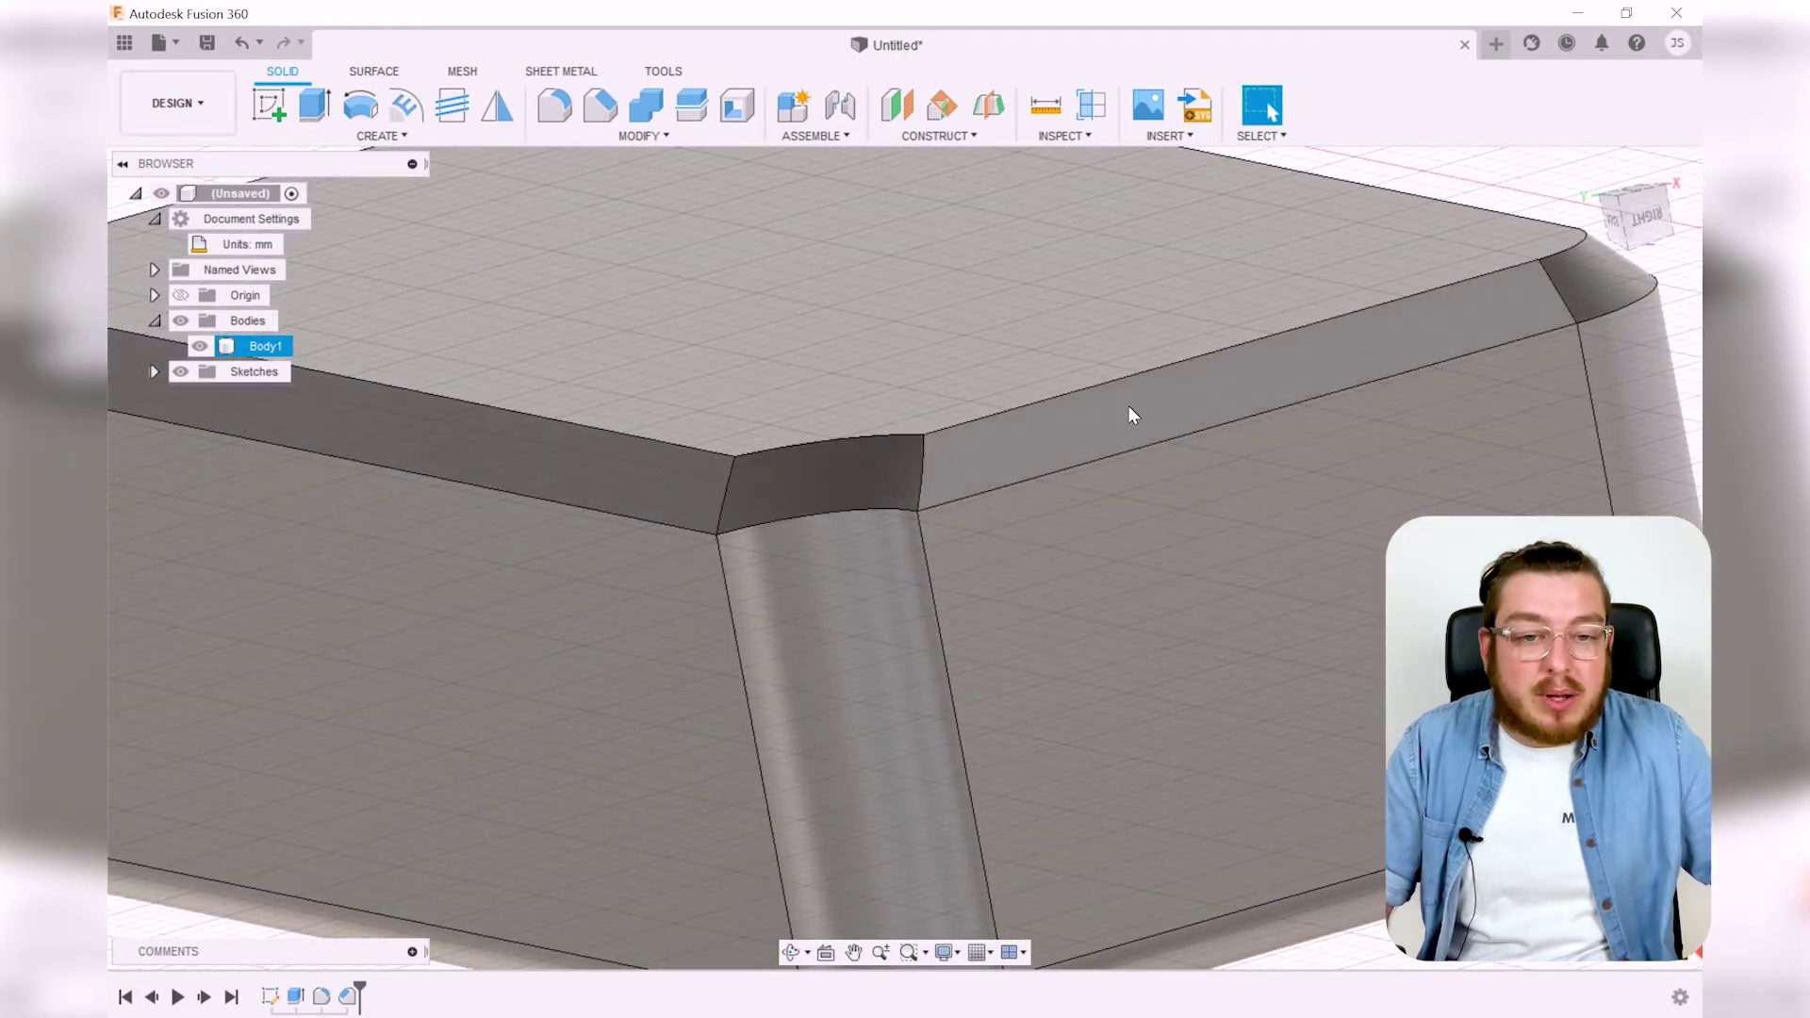
pyautogui.scroll(-4, 1179, 387)
pyautogui.keyDown('shift'); pyautogui.moveTo(1223, 361); pyautogui.dragTo(903, 462, button='middle'); pyautogui.keyUp('shift')
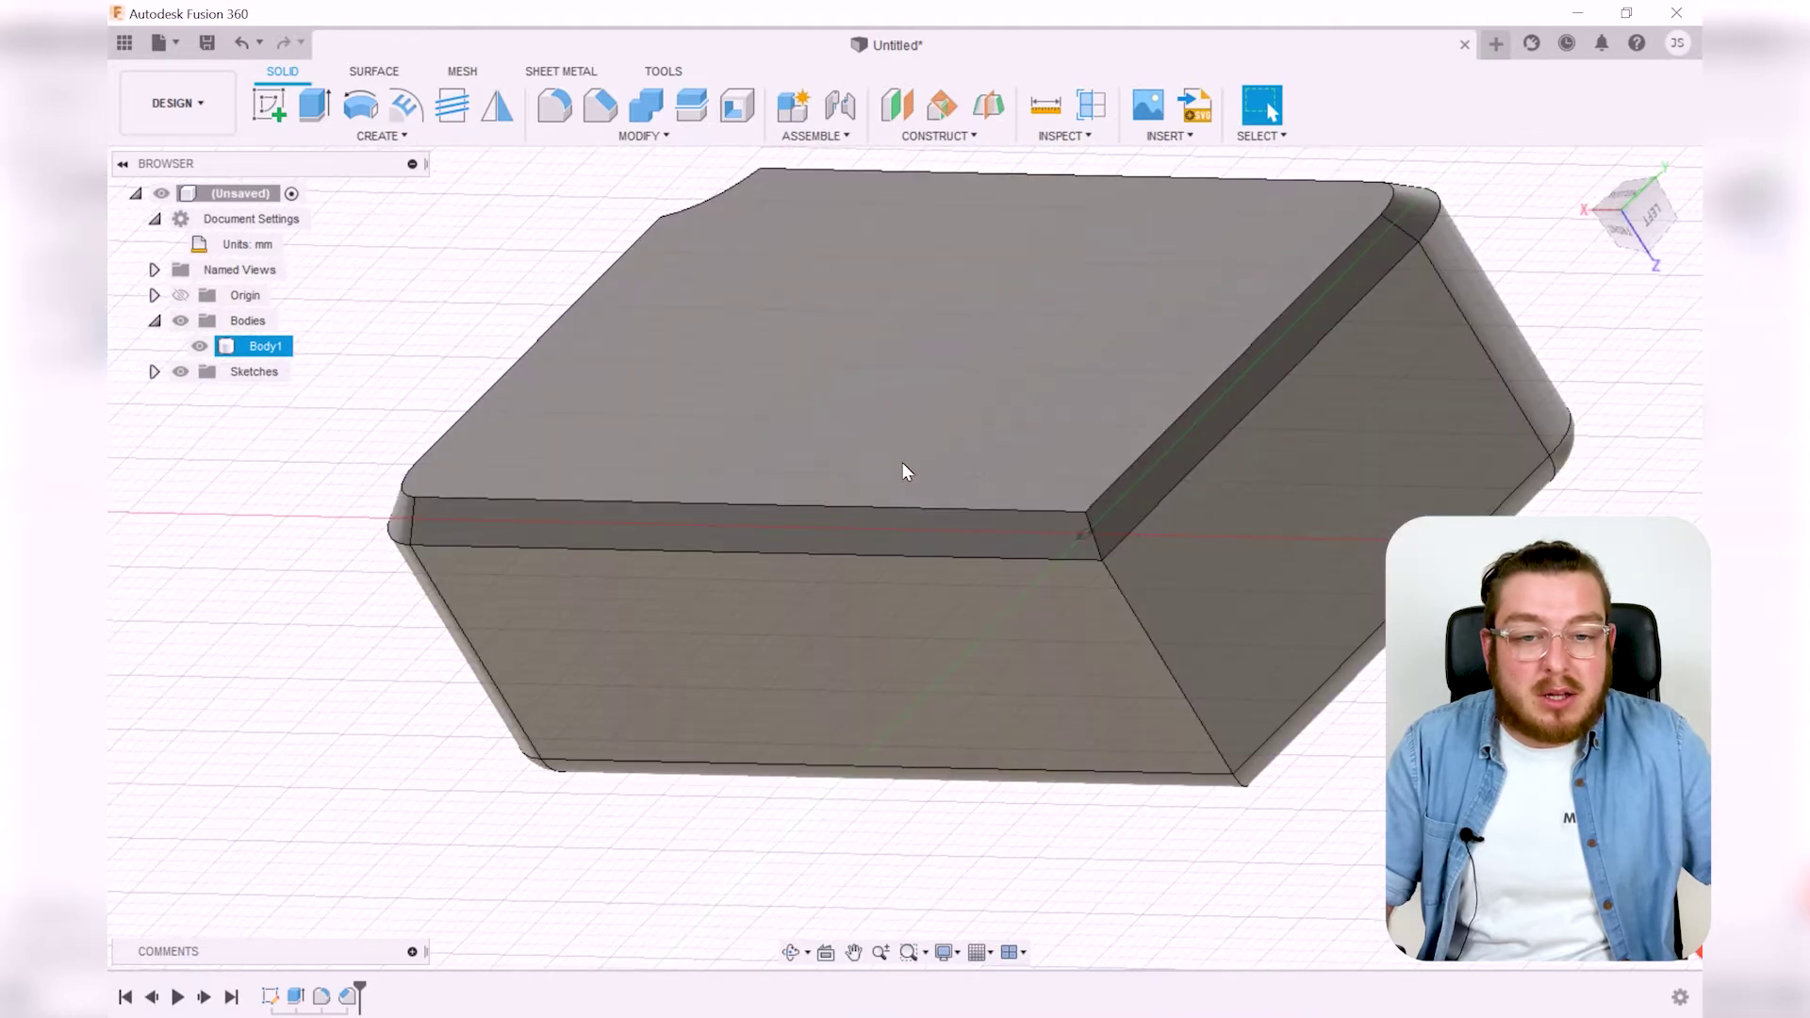
pyautogui.keyDown('shift'); pyautogui.moveTo(1111, 337); pyautogui.dragTo(867, 324, button='middle'); pyautogui.keyUp('shift')
pyautogui.scroll(-1, 886, 346)
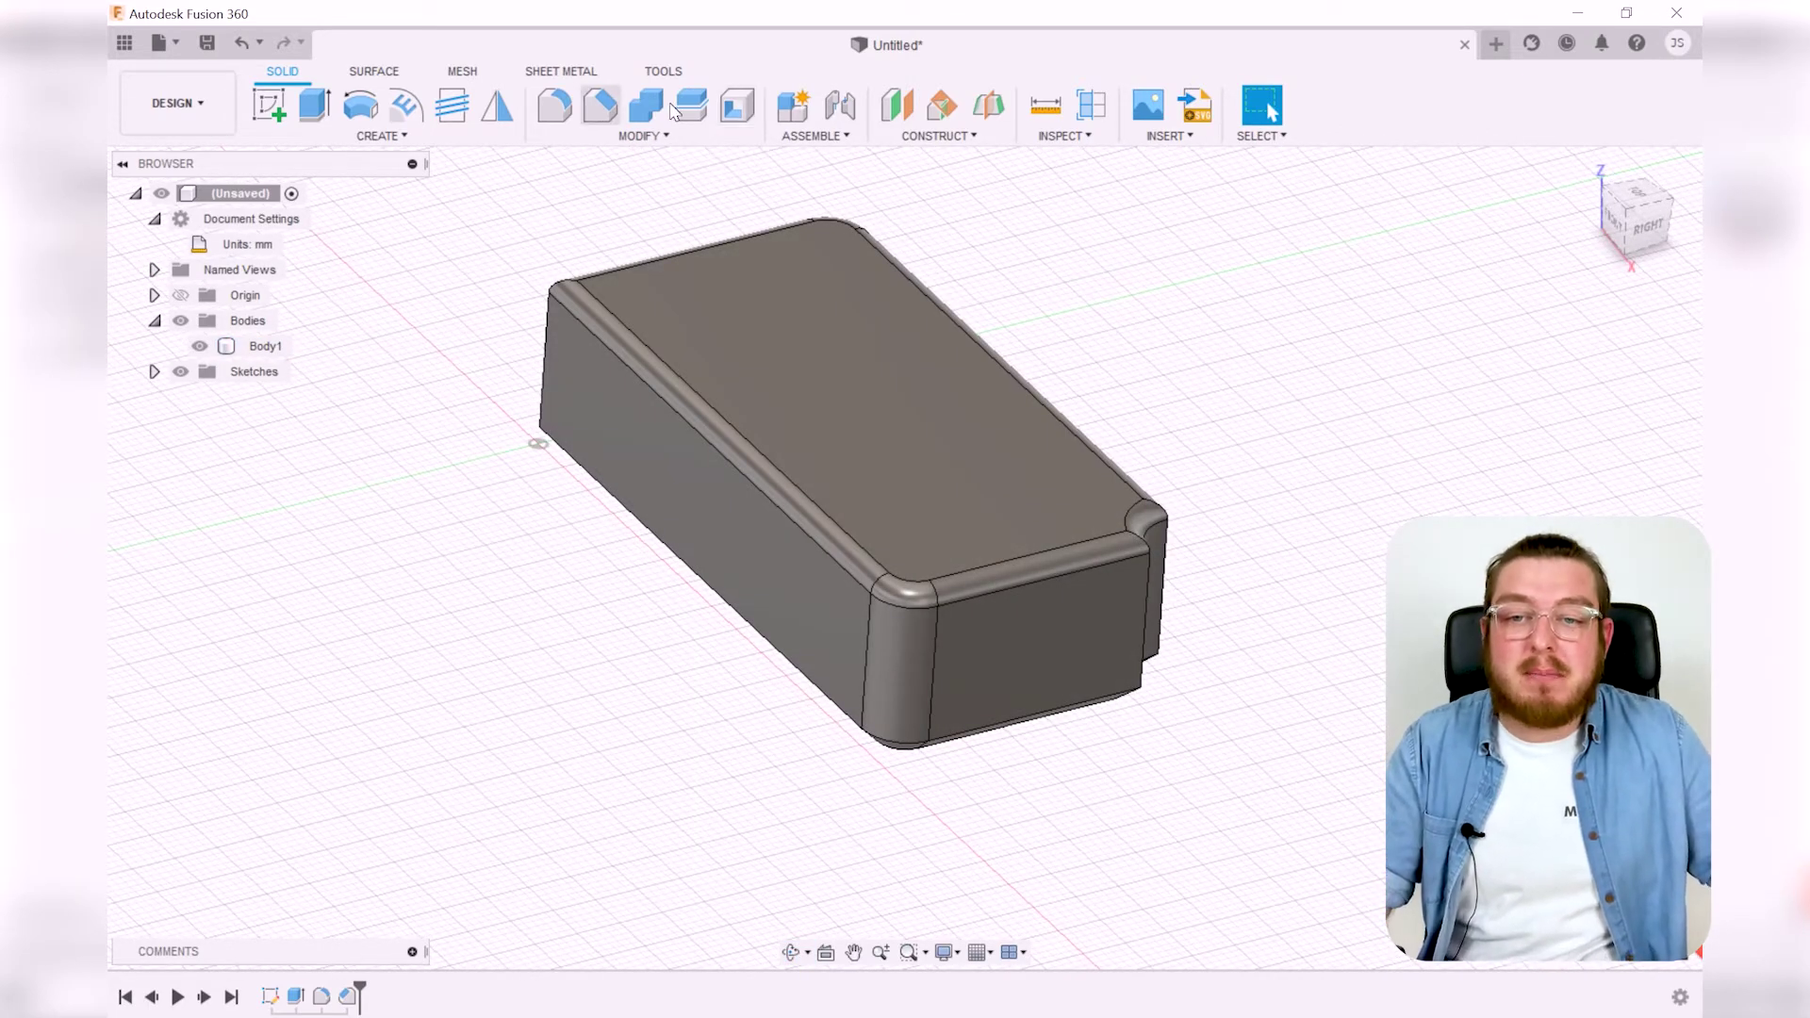
pyautogui.click(642, 135)
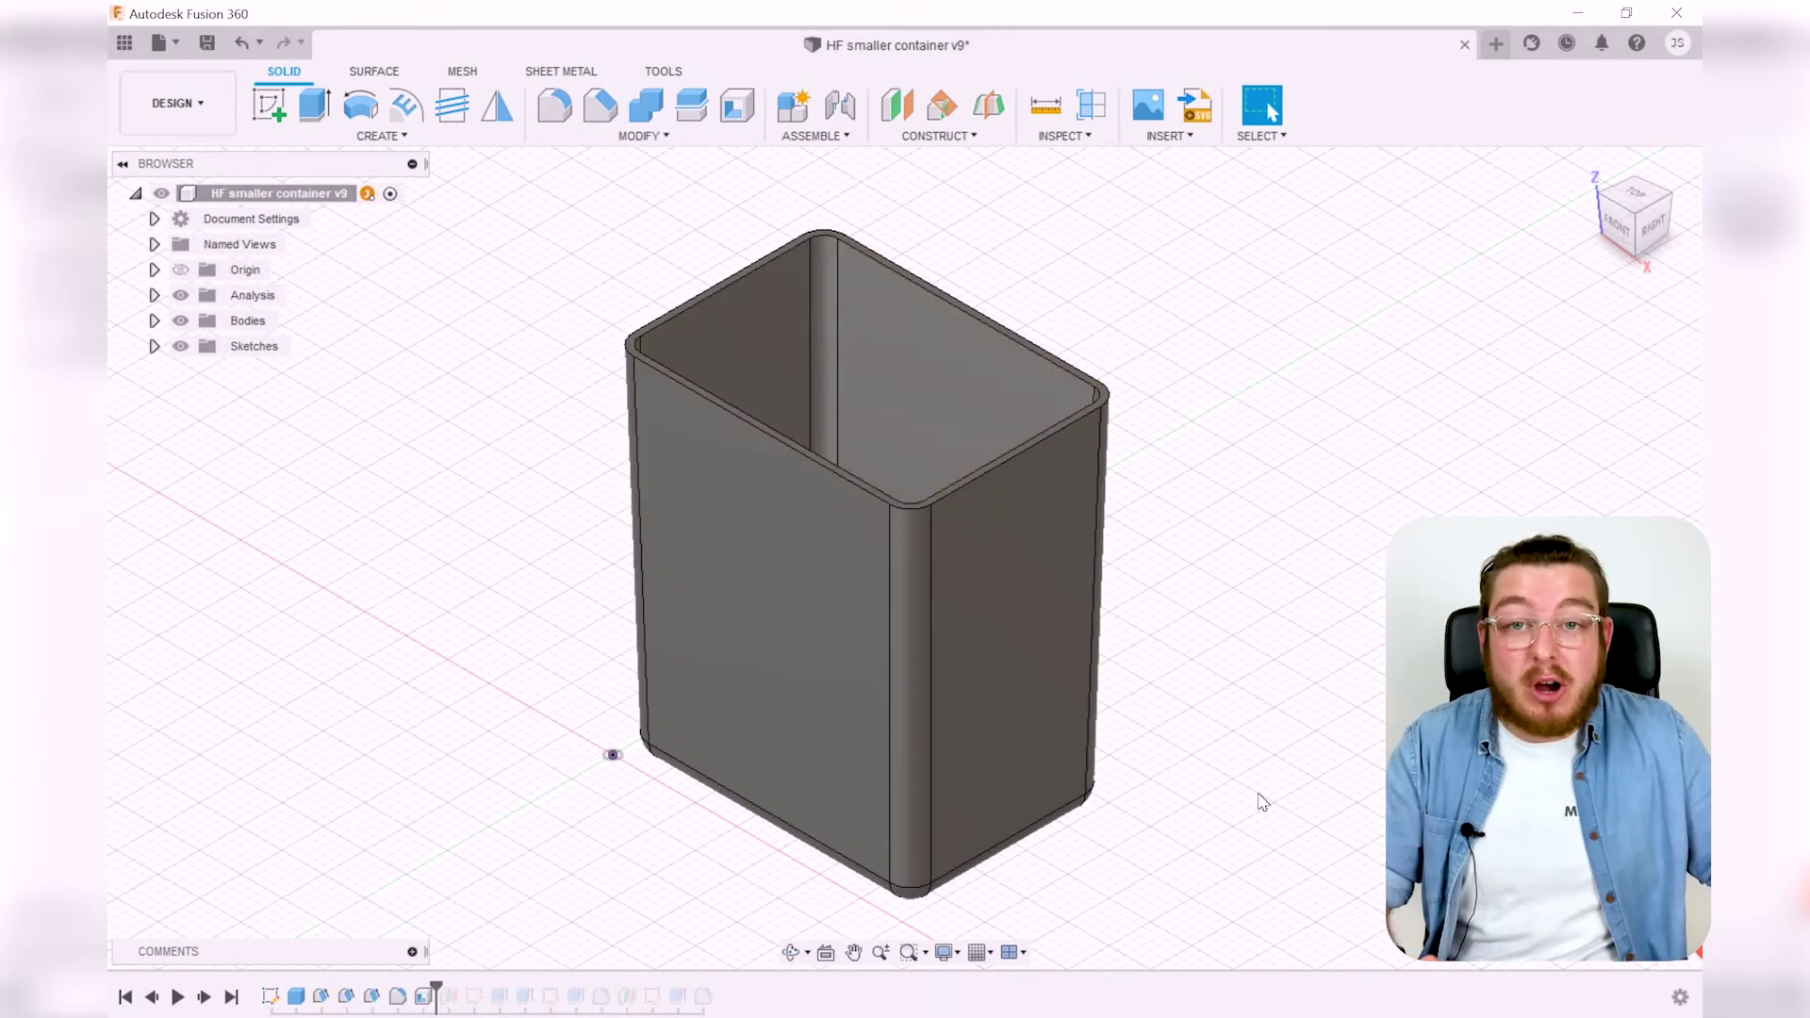
pyautogui.click(792, 952)
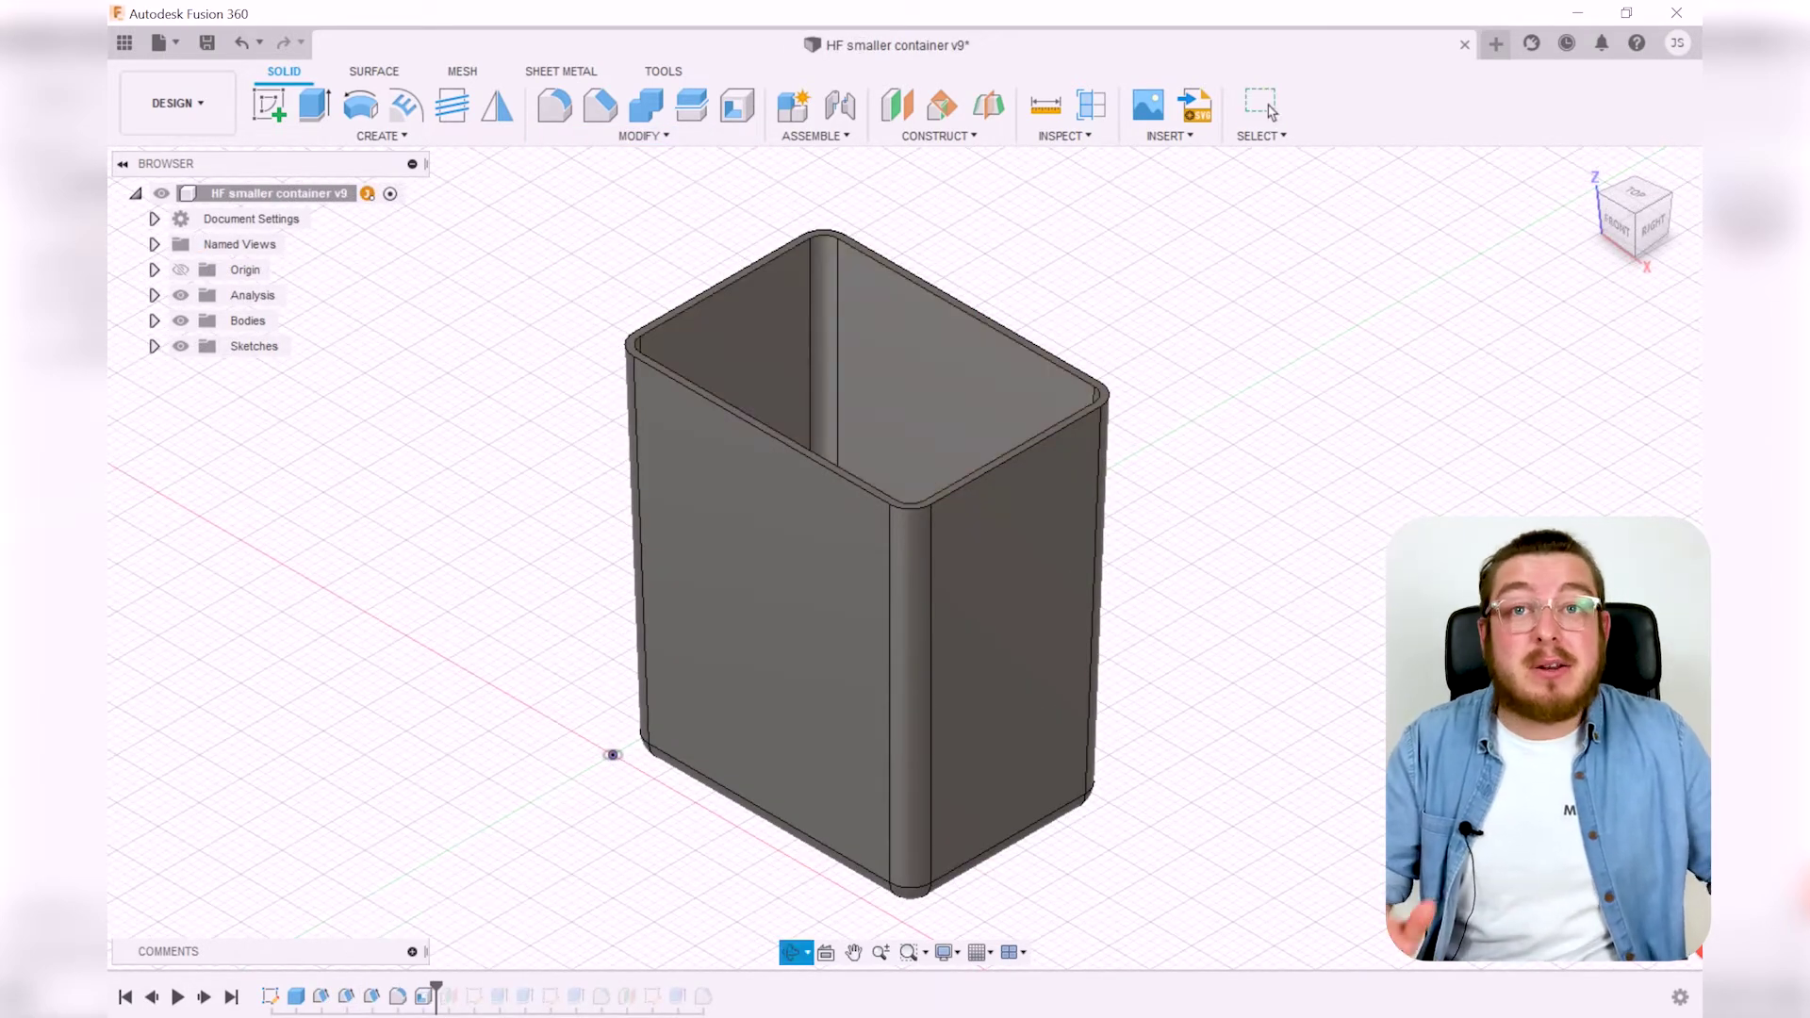
pyautogui.moveTo(792, 914); pyautogui.dragTo(830, 877)
pyautogui.moveTo(631, 670); pyautogui.dragTo(687, 695)
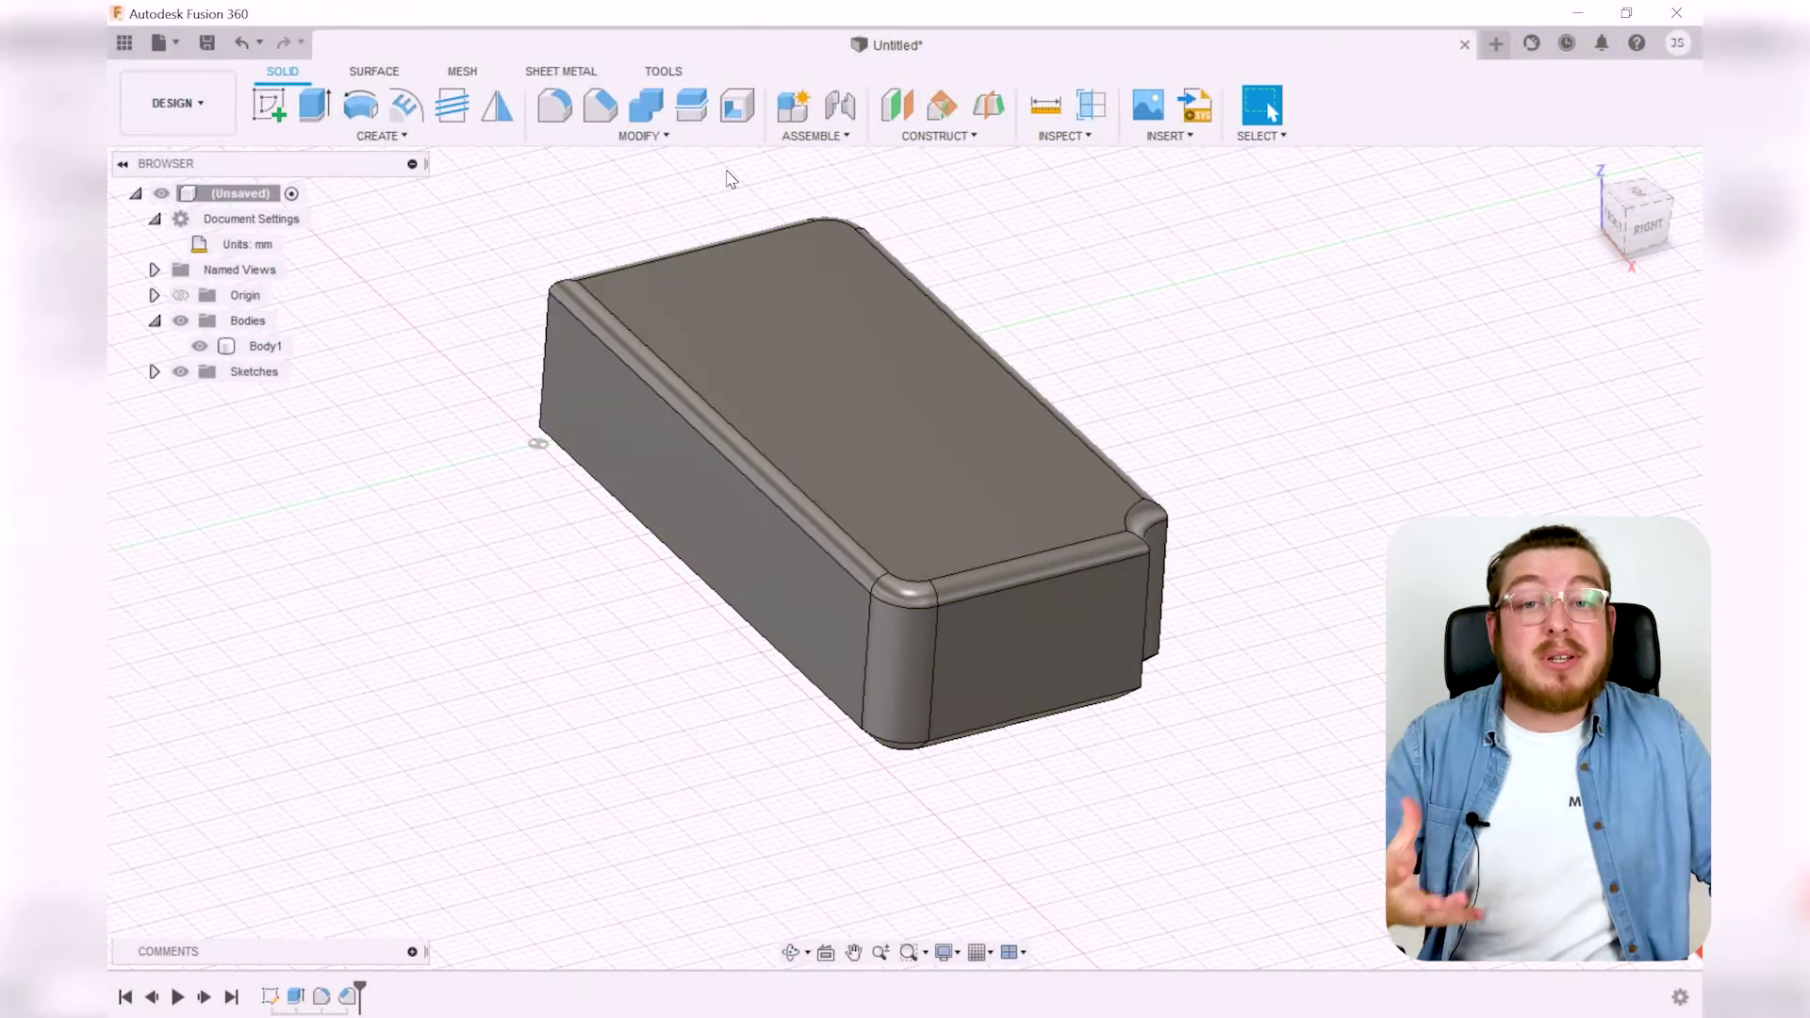
# - Shell Body1 with 2 mm inside thickness, removing the top face
pyautogui.click(655, 136)
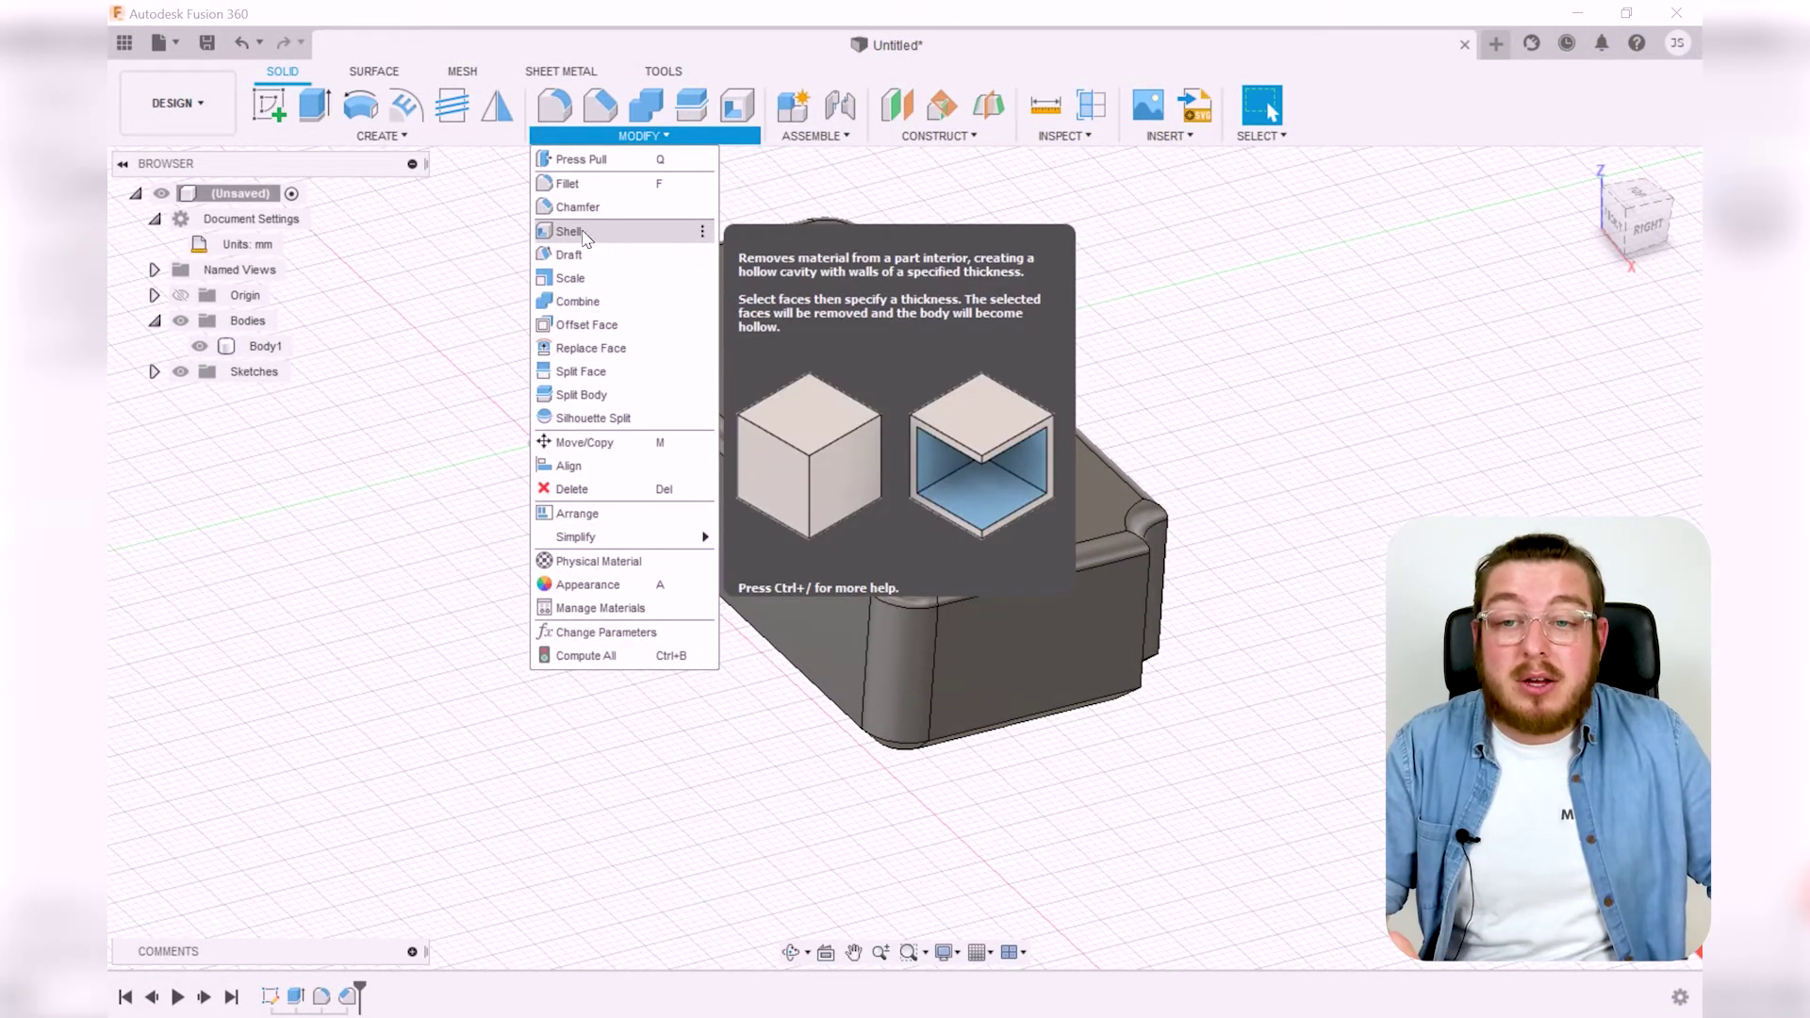
pyautogui.click(568, 231)
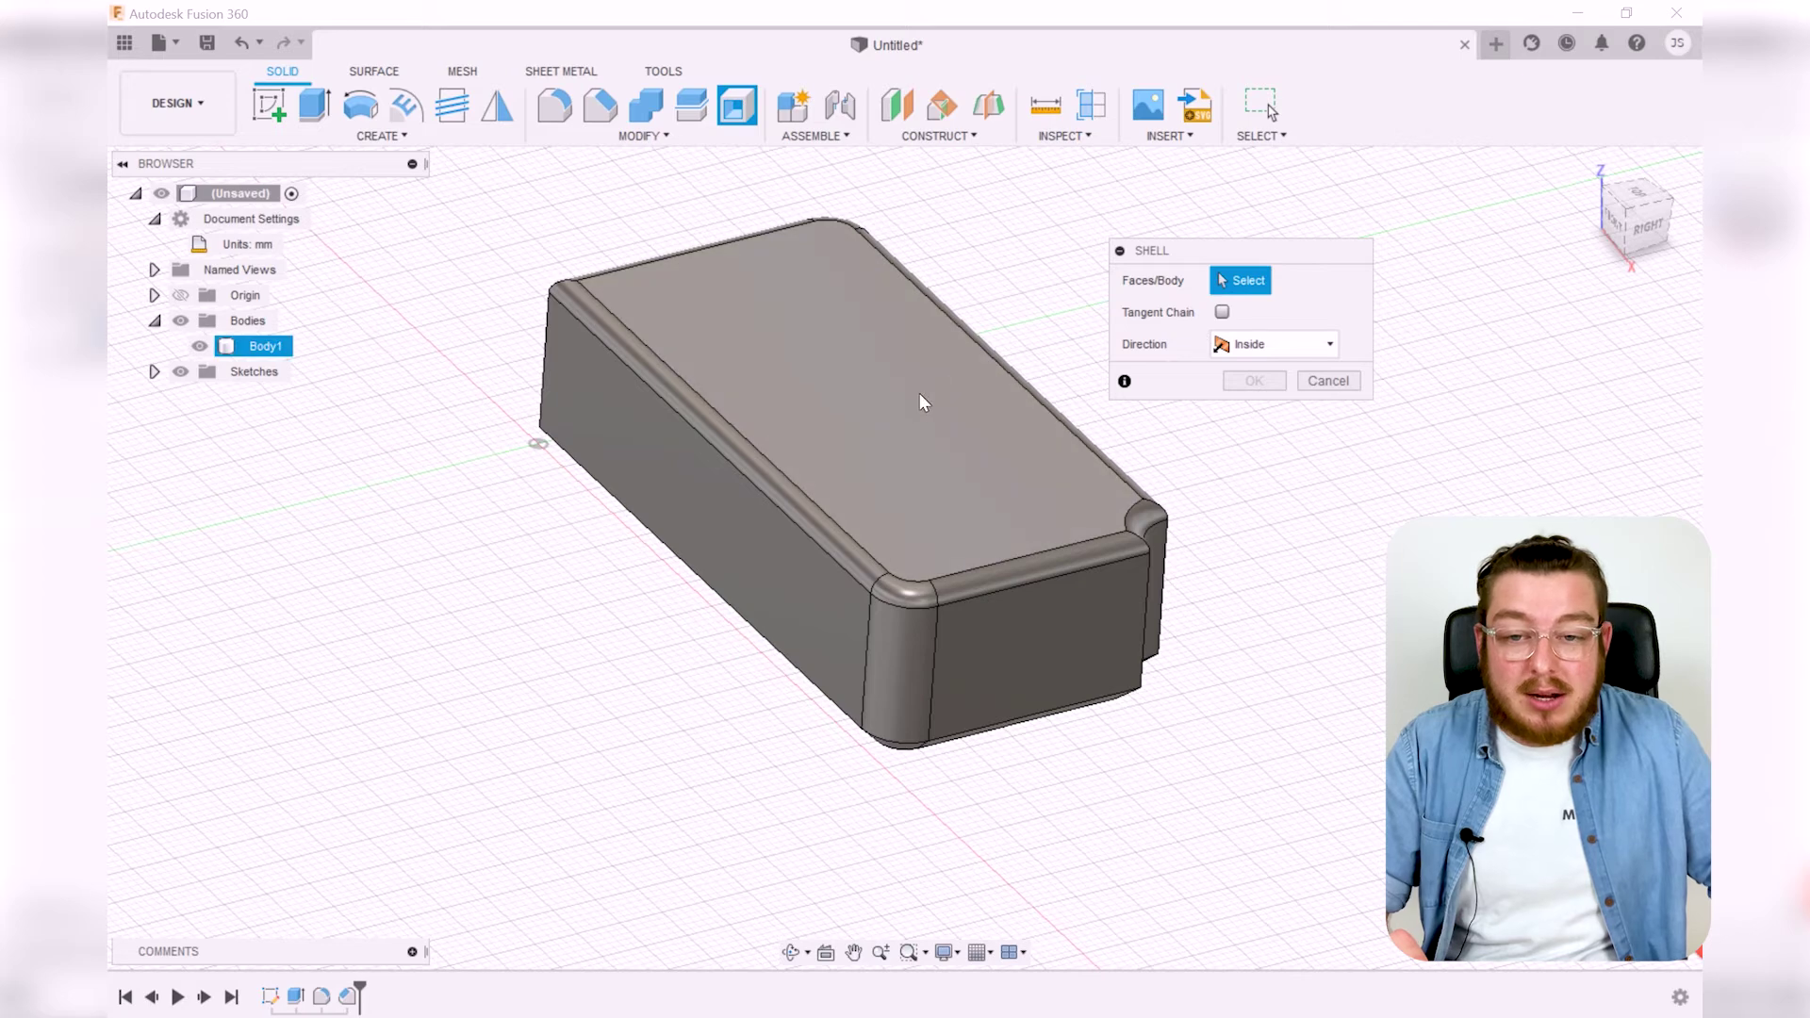
pyautogui.click(892, 411)
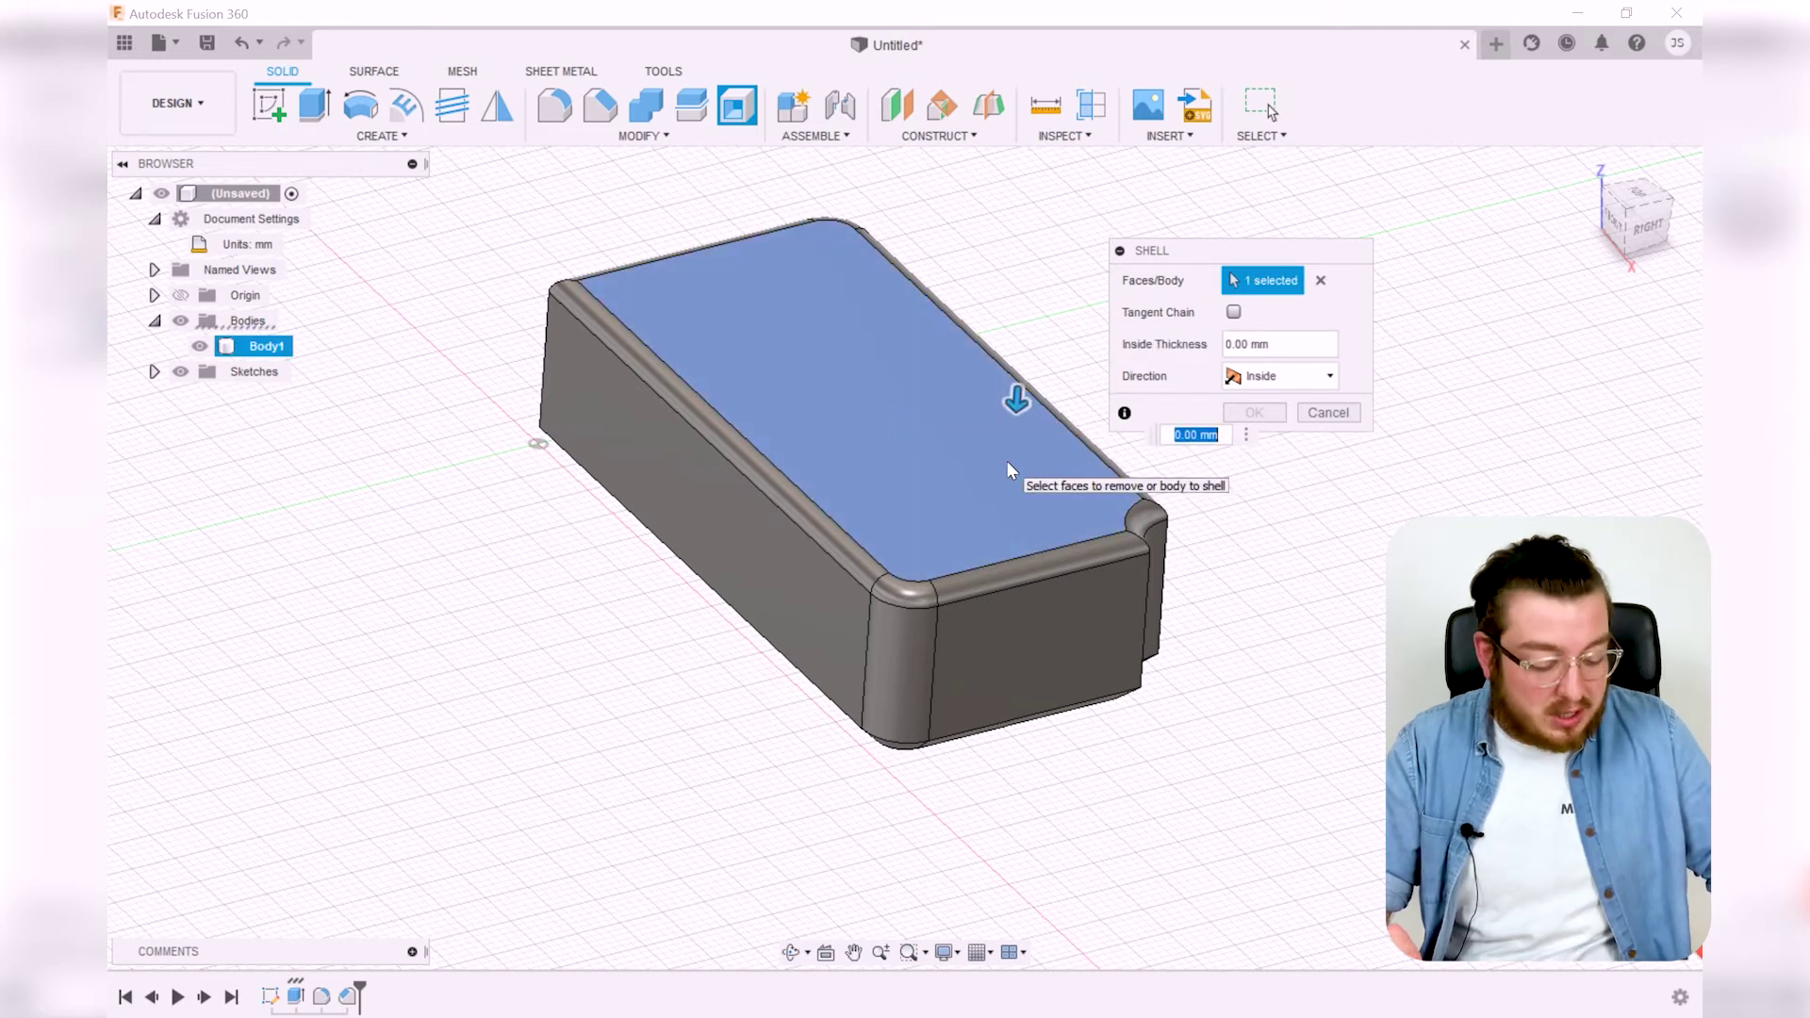
pyautogui.write('2')
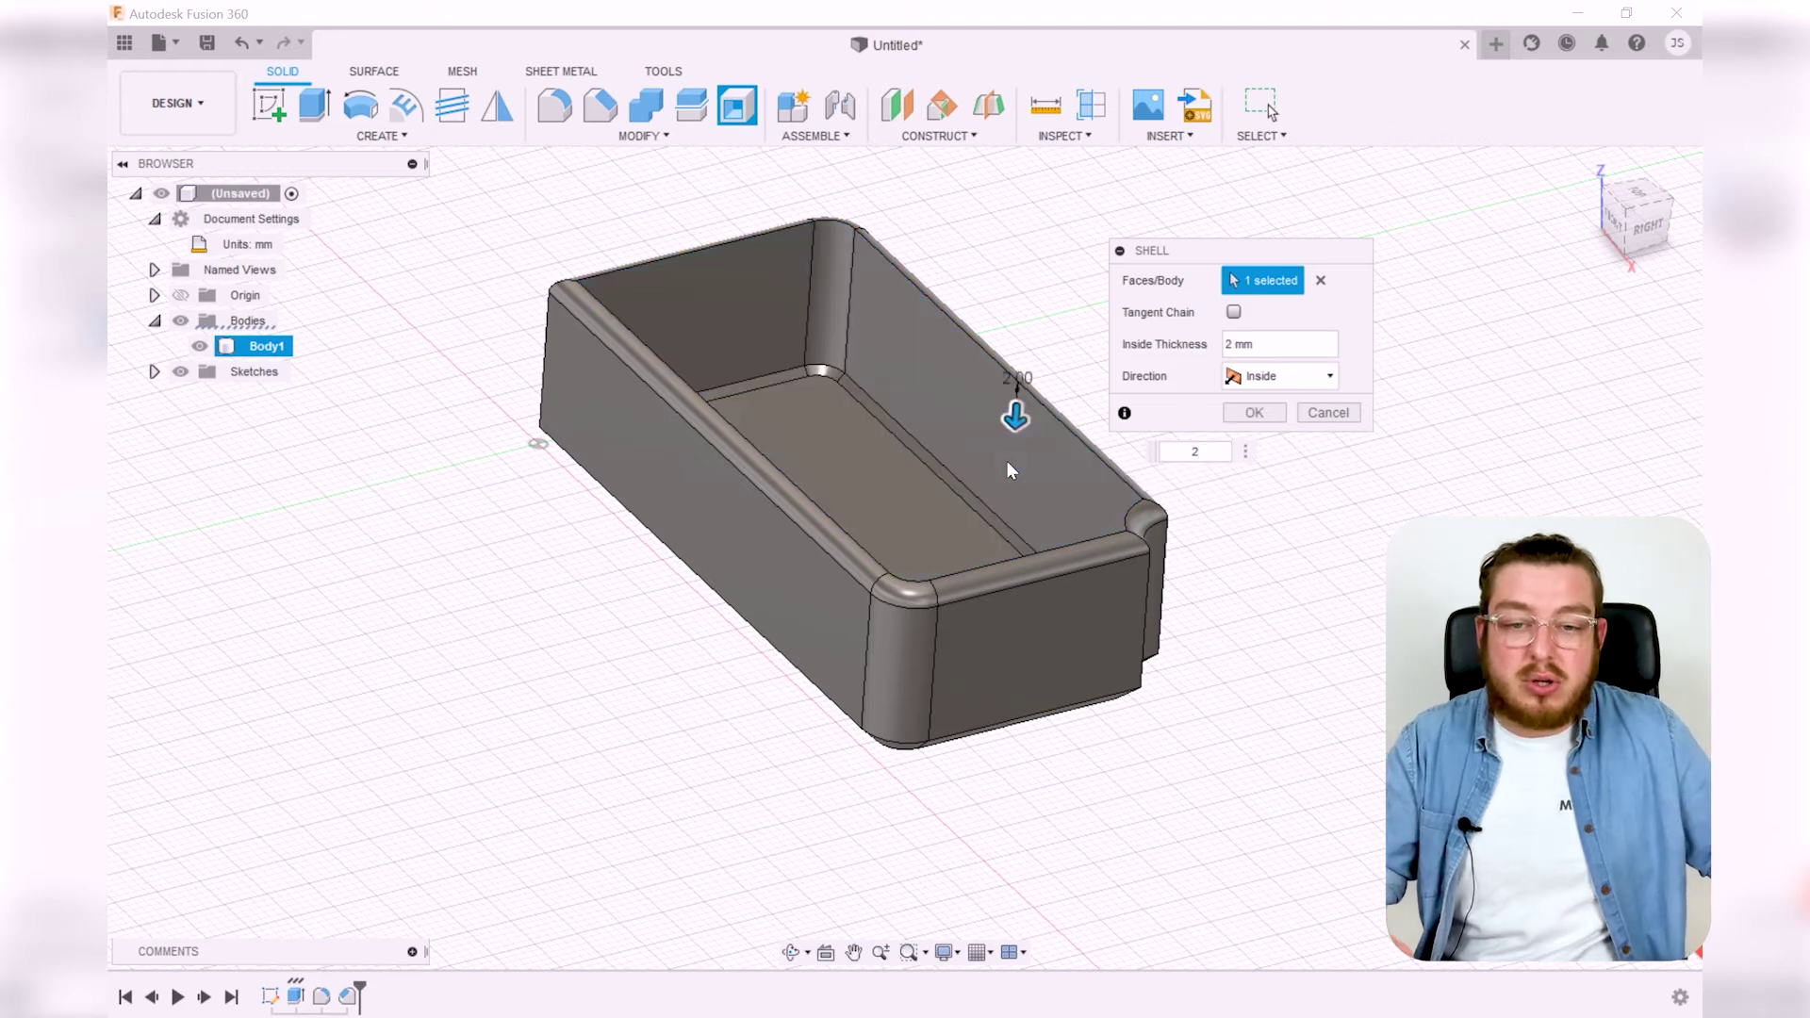
pyautogui.click(1254, 413)
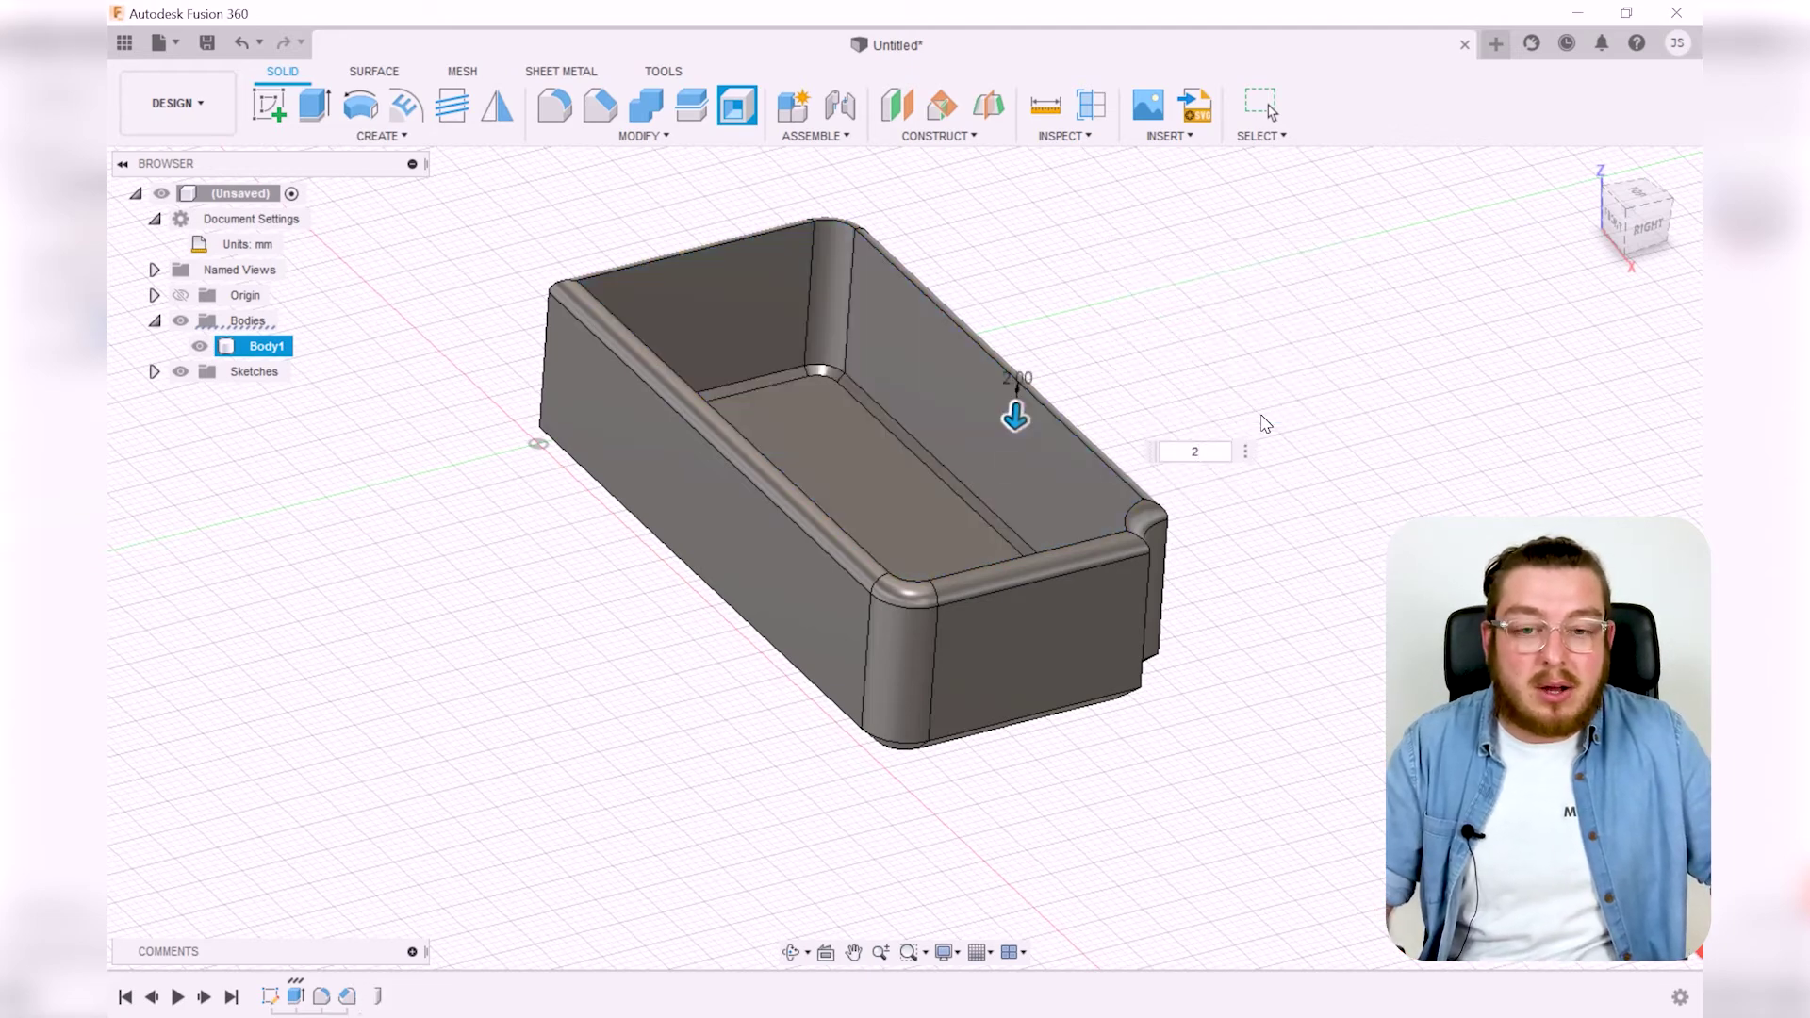
pyautogui.keyDown('shift'); pyautogui.moveTo(1071, 465); pyautogui.dragTo(1009, 514, button='middle'); pyautogui.keyUp('shift')
pyautogui.scroll(4, 981, 565)
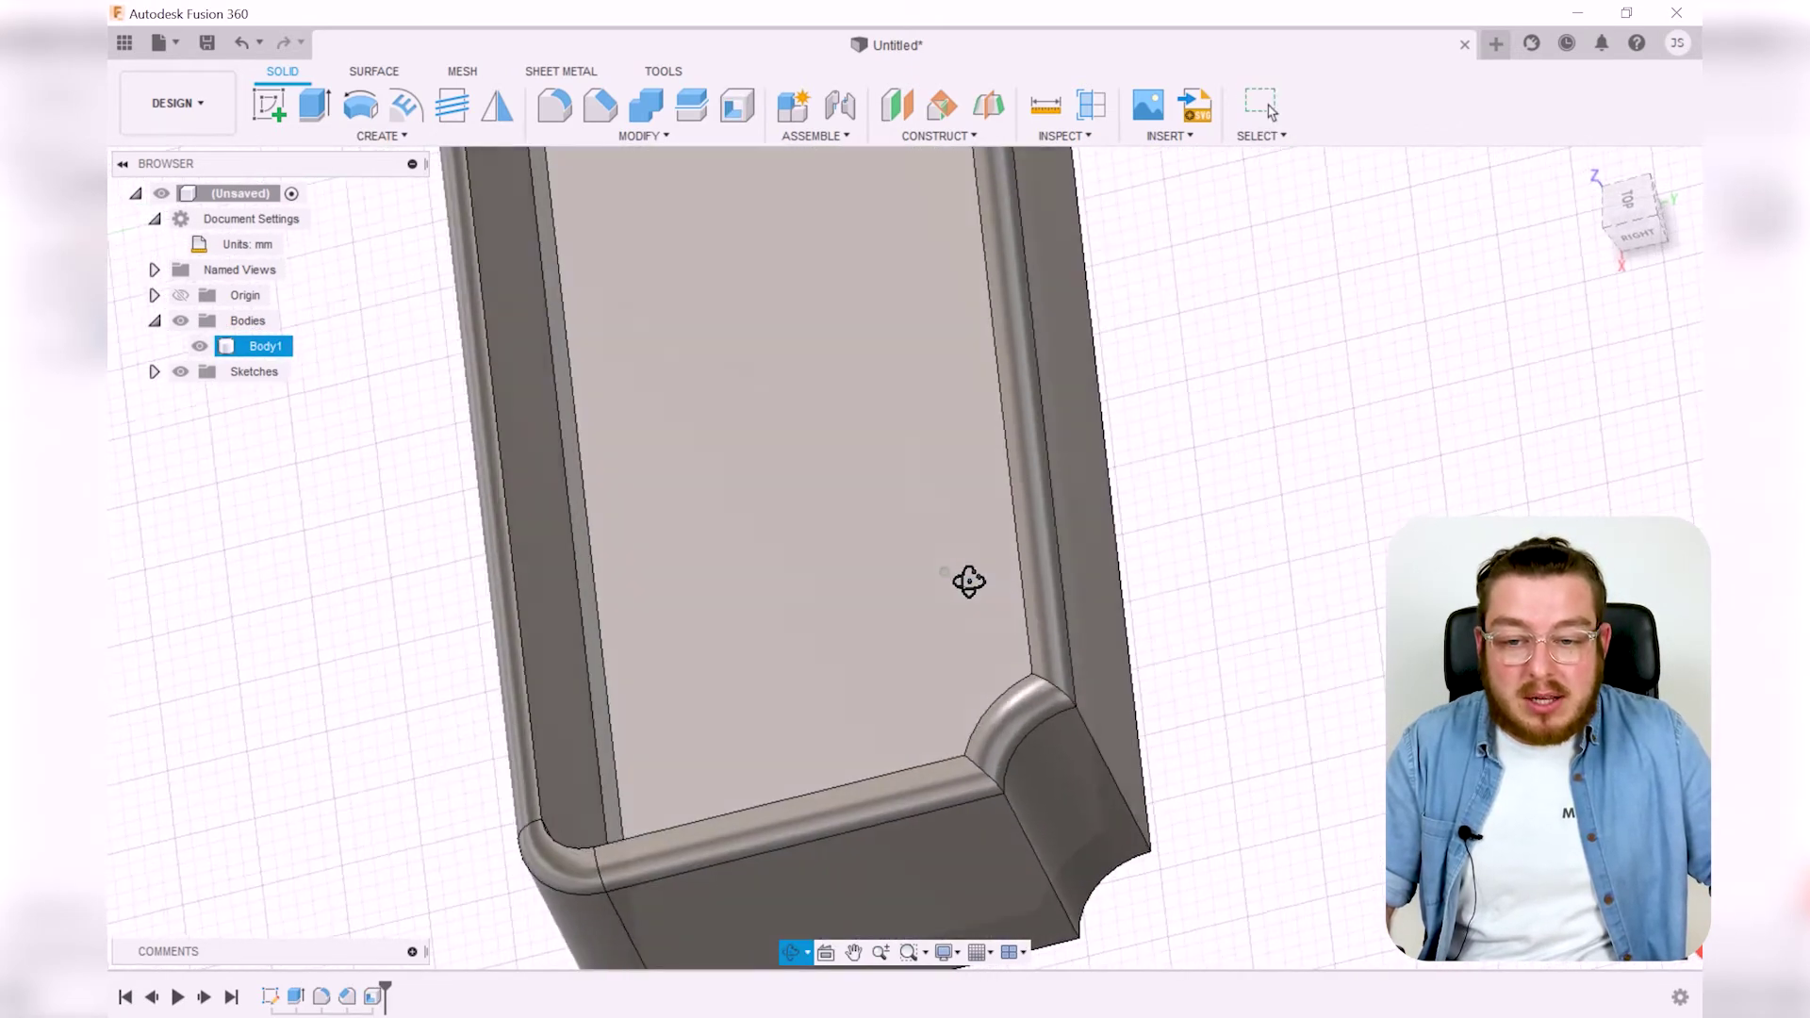
pyautogui.keyDown('shift'); pyautogui.moveTo(971, 578); pyautogui.dragTo(1028, 525, button='middle'); pyautogui.keyUp('shift')
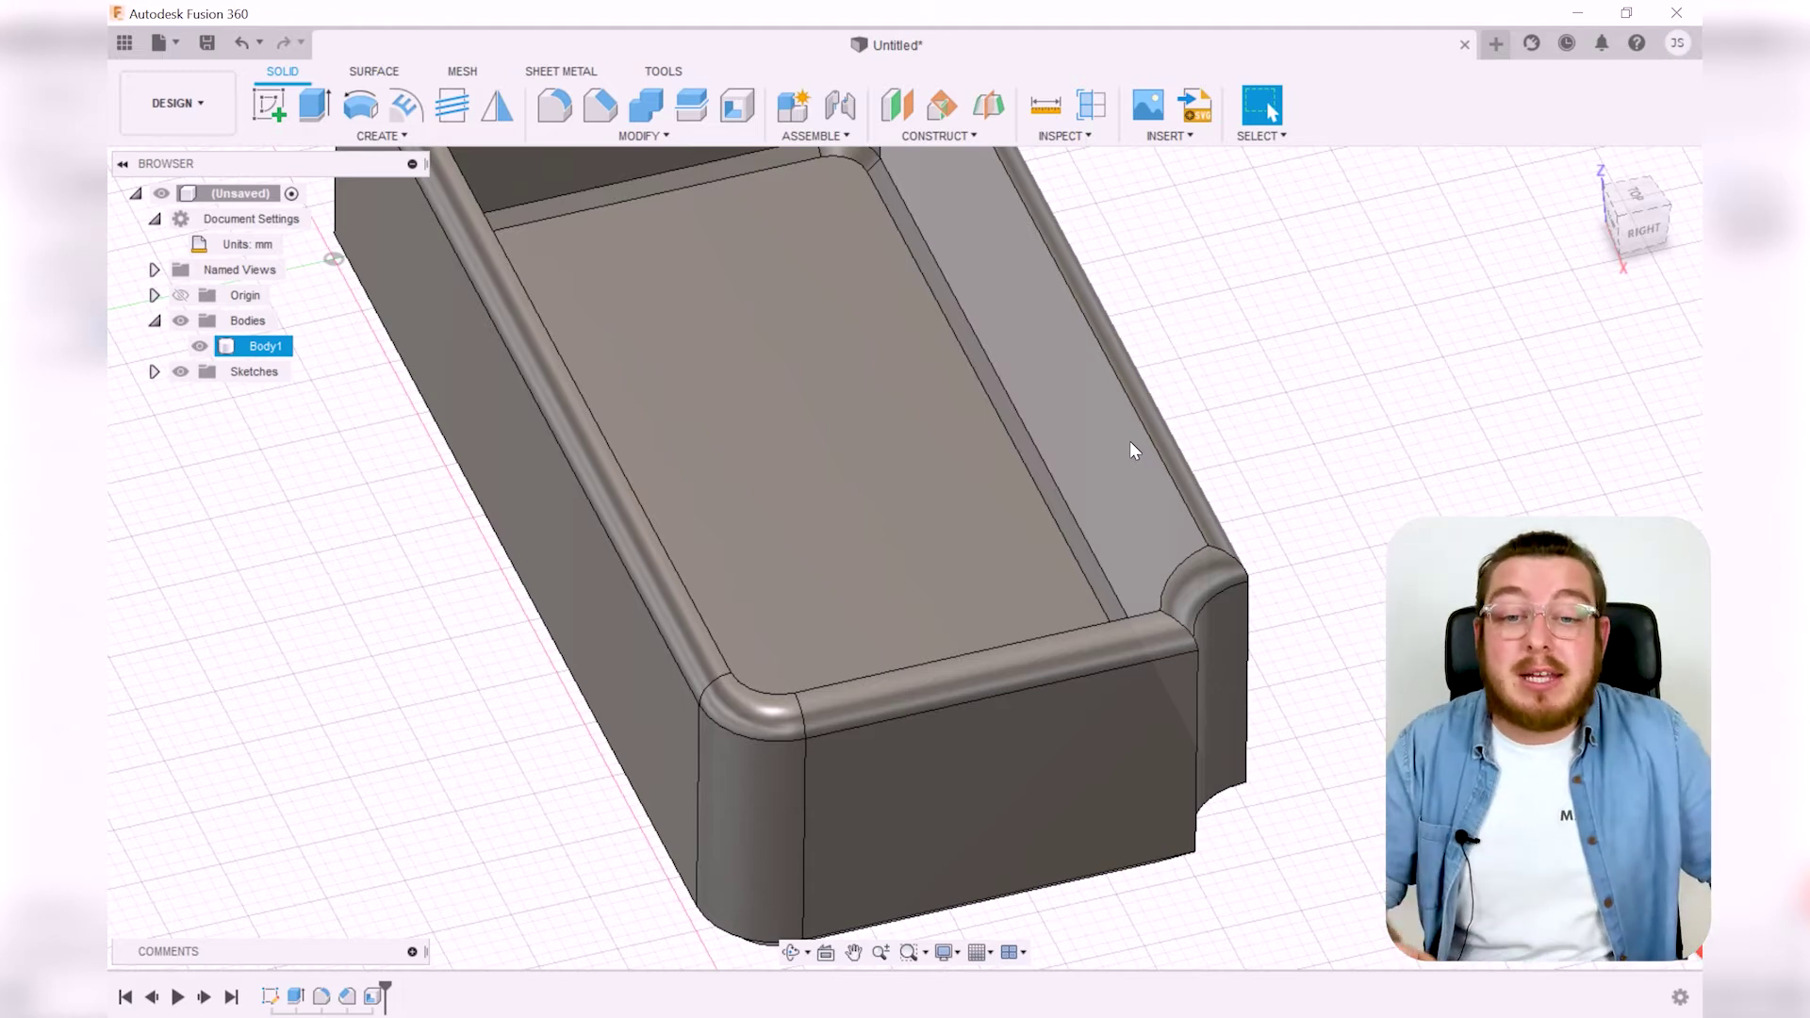
pyautogui.scroll(-5, 1130, 439)
pyautogui.keyDown('shift'); pyautogui.moveTo(1130, 440); pyautogui.dragTo(1043, 557, button='middle'); pyautogui.keyUp('shift')
pyautogui.press('Escape')
pyautogui.keyDown('shift'); pyautogui.moveTo(990, 409); pyautogui.dragTo(992, 226, button='middle'); pyautogui.keyUp('shift')
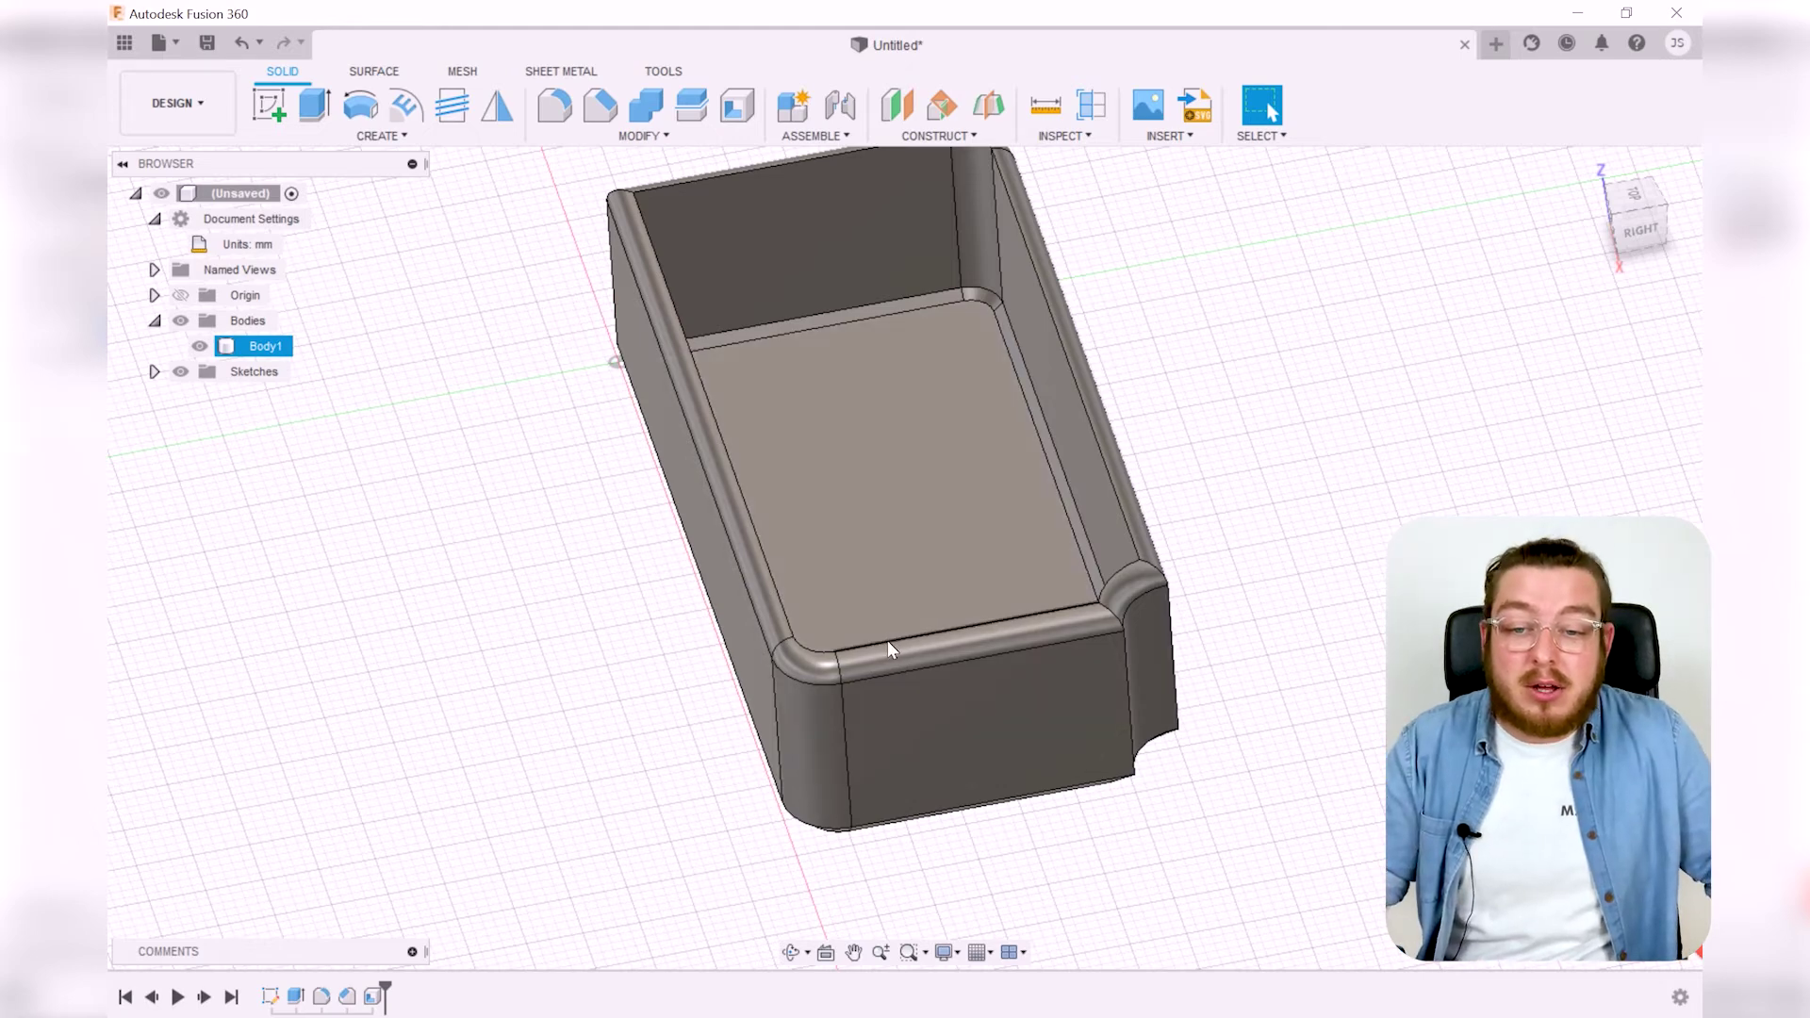
pyautogui.scroll(3, 886, 641)
pyautogui.keyDown('shift'); pyautogui.moveTo(1177, 411); pyautogui.dragTo(1228, 473, button='middle'); pyautogui.keyUp('shift')
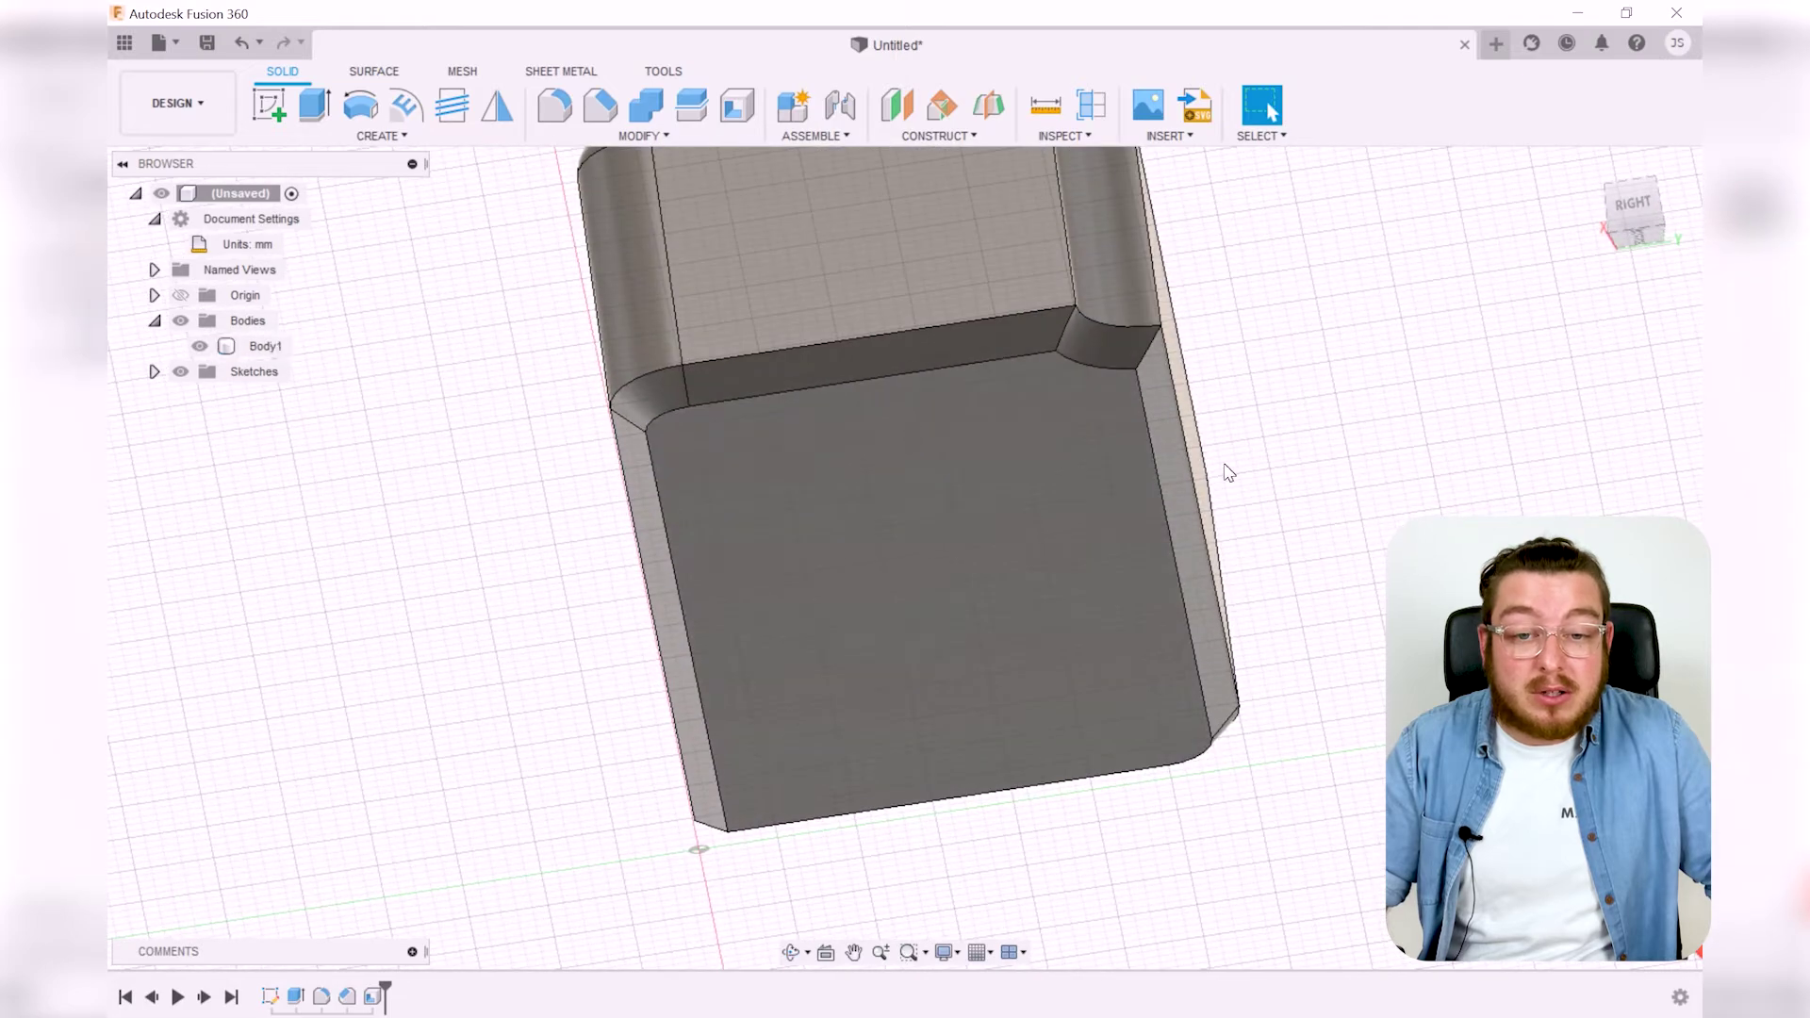
pyautogui.keyDown('shift'); pyautogui.moveTo(1110, 345); pyautogui.dragTo(1179, 504, button='middle'); pyautogui.keyUp('shift')
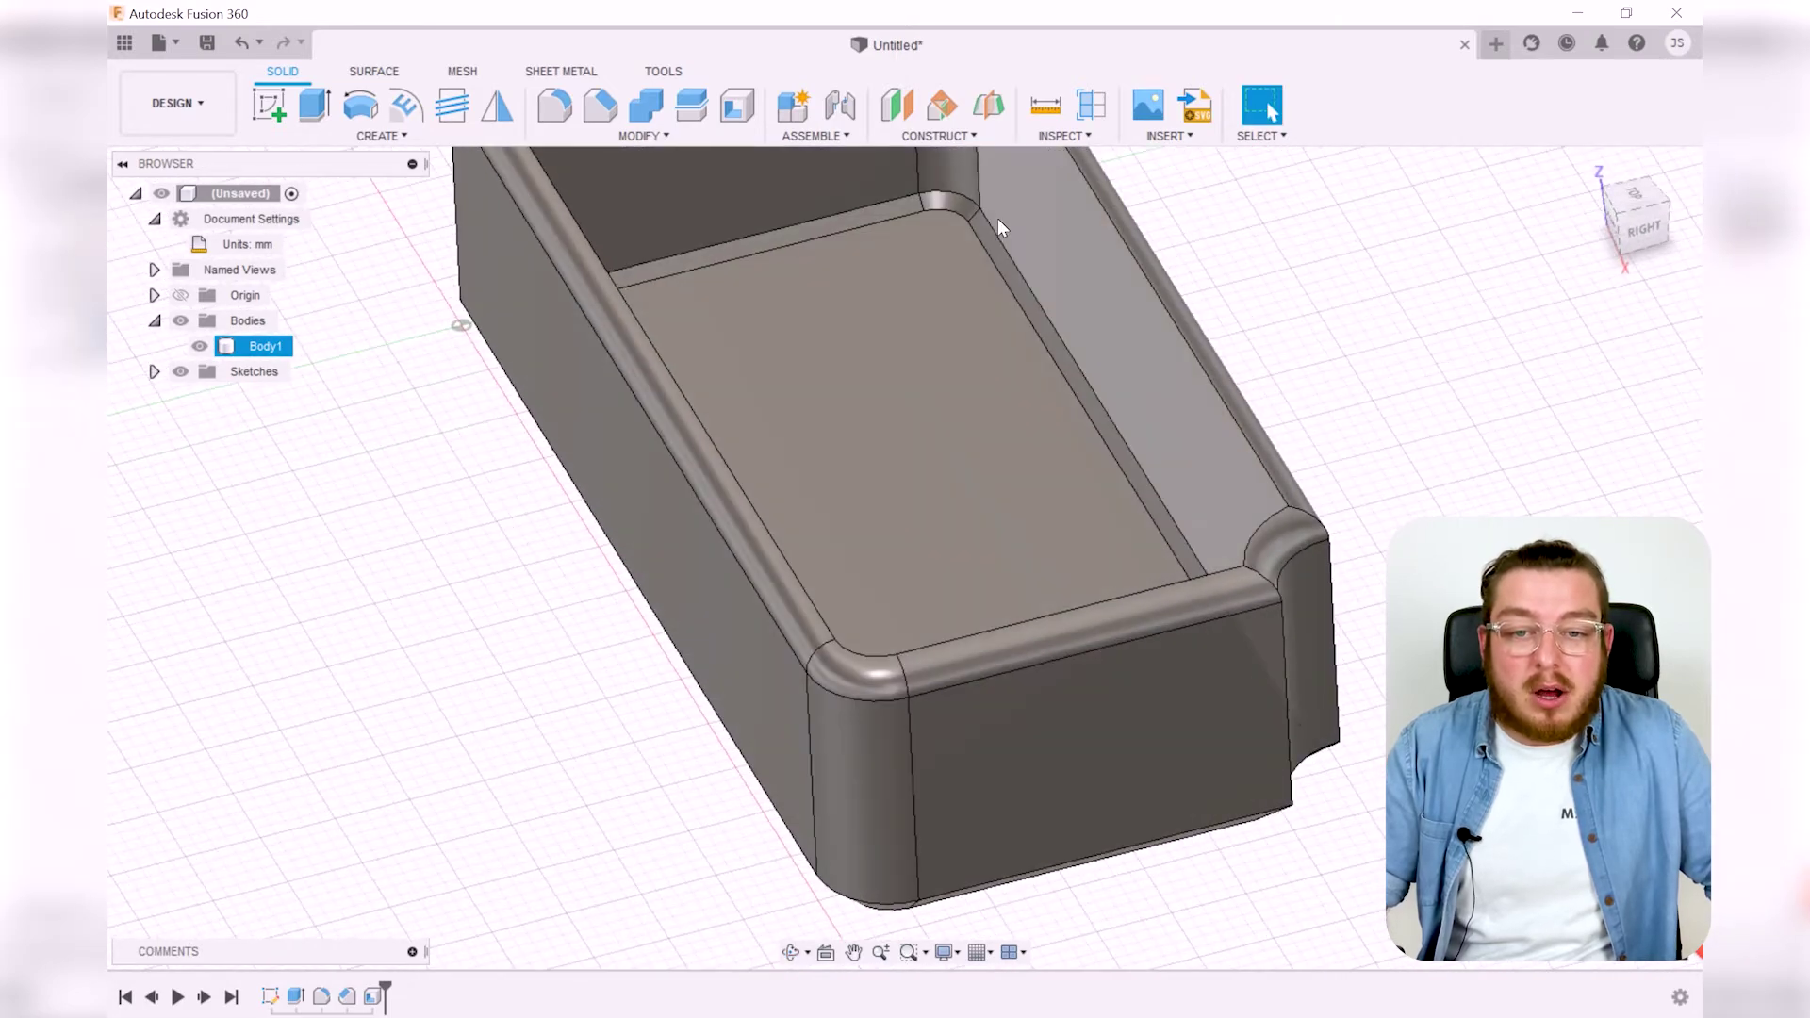
pyautogui.scroll(5, 1028, 262)
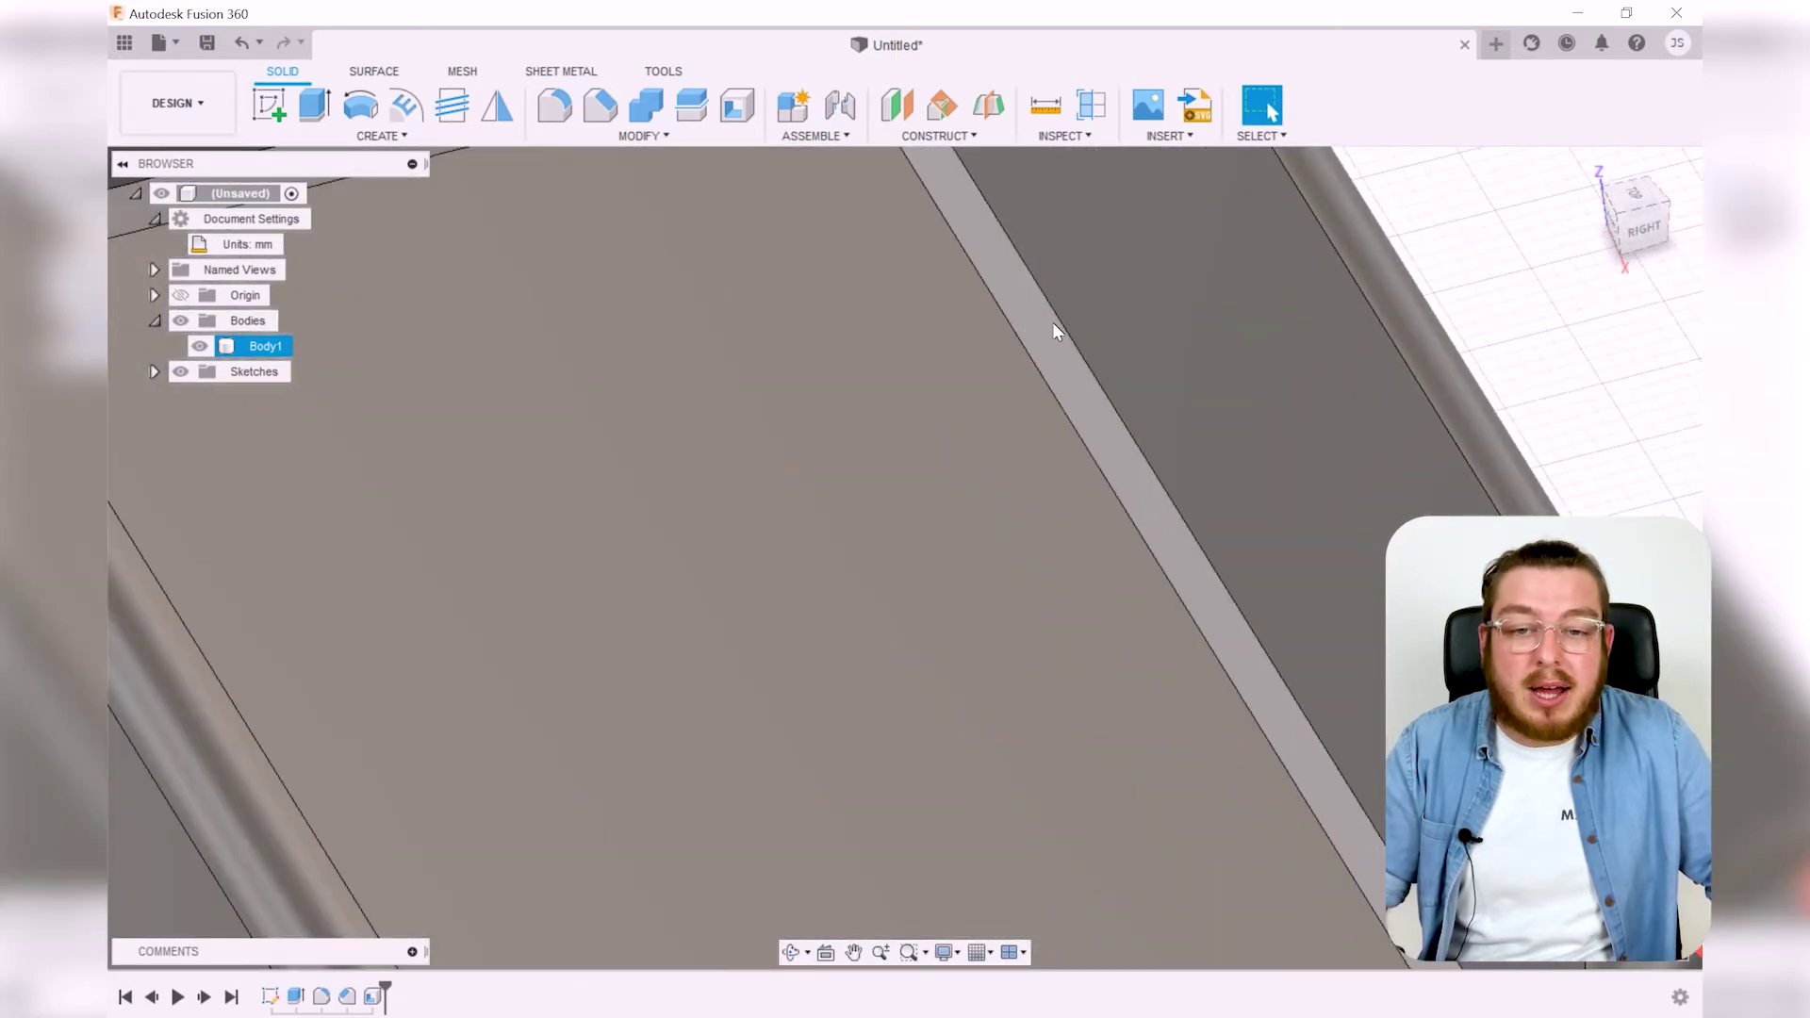
pyautogui.scroll(-5, 1033, 349)
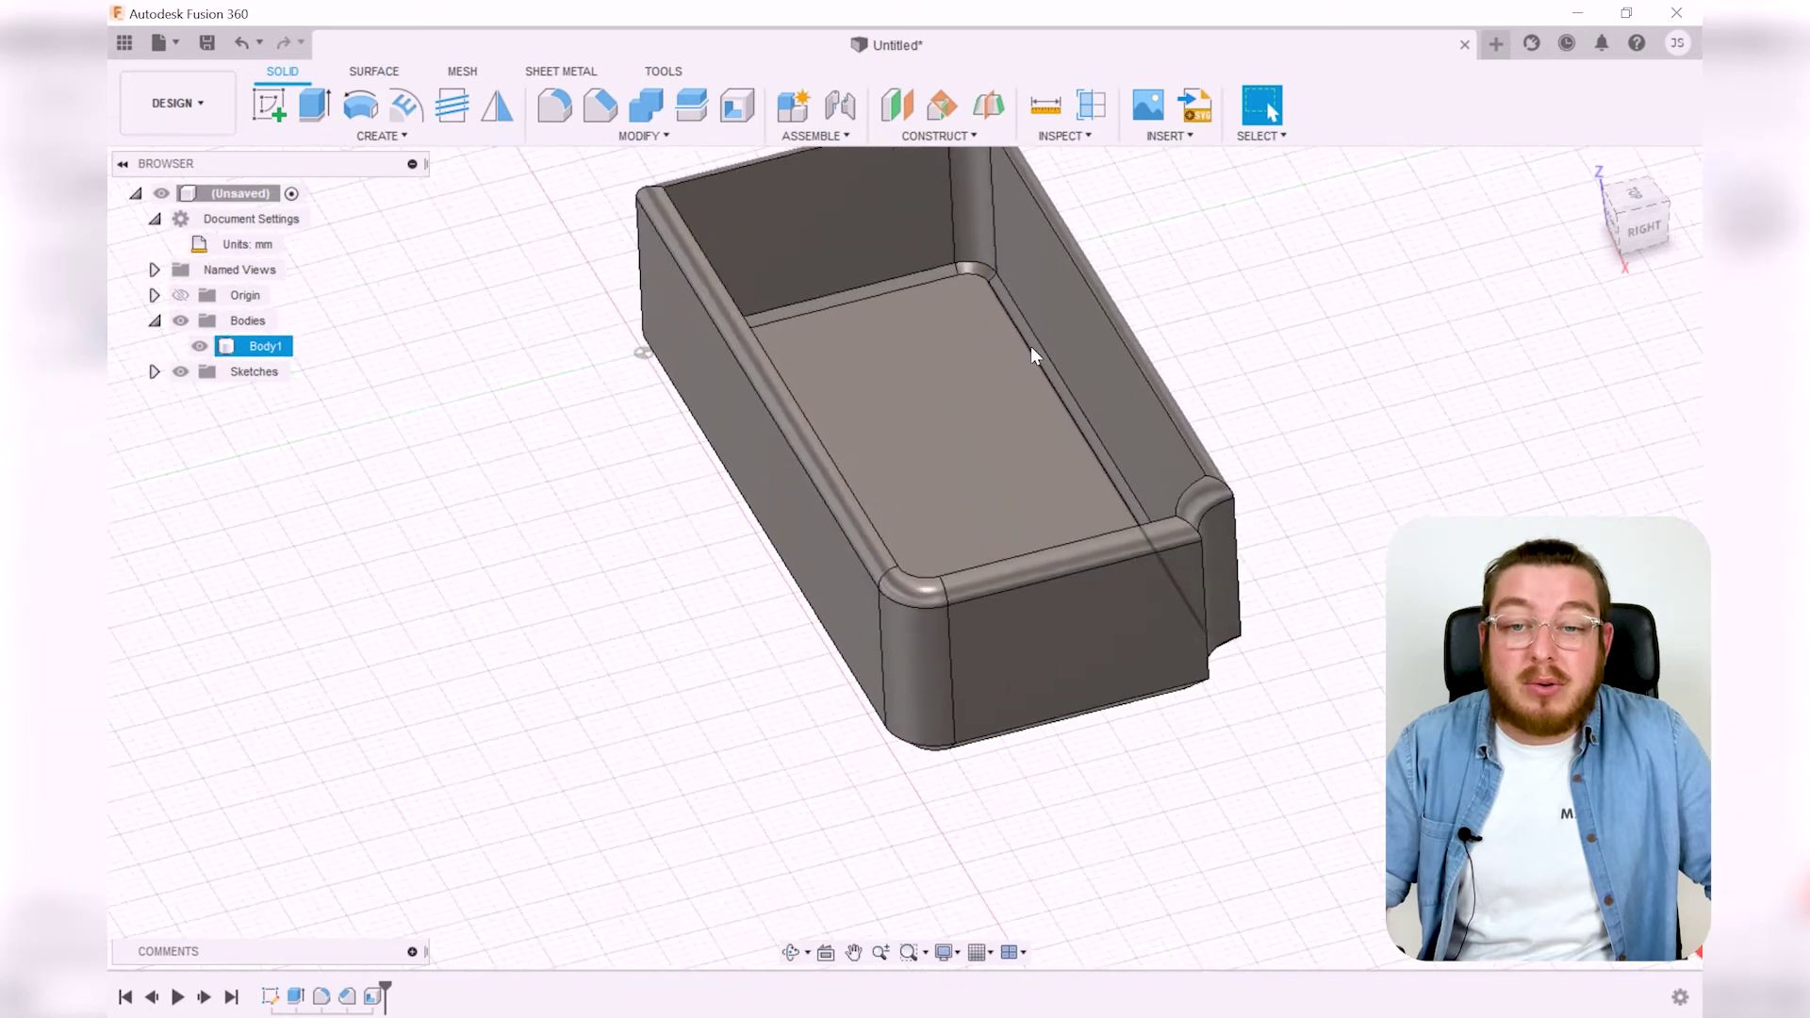
pyautogui.scroll(-3, 1010, 562)
pyautogui.keyDown('shift'); pyautogui.moveTo(1009, 562); pyautogui.dragTo(1188, 603, button='middle'); pyautogui.keyUp('shift')
pyautogui.scroll(3, 1017, 520)
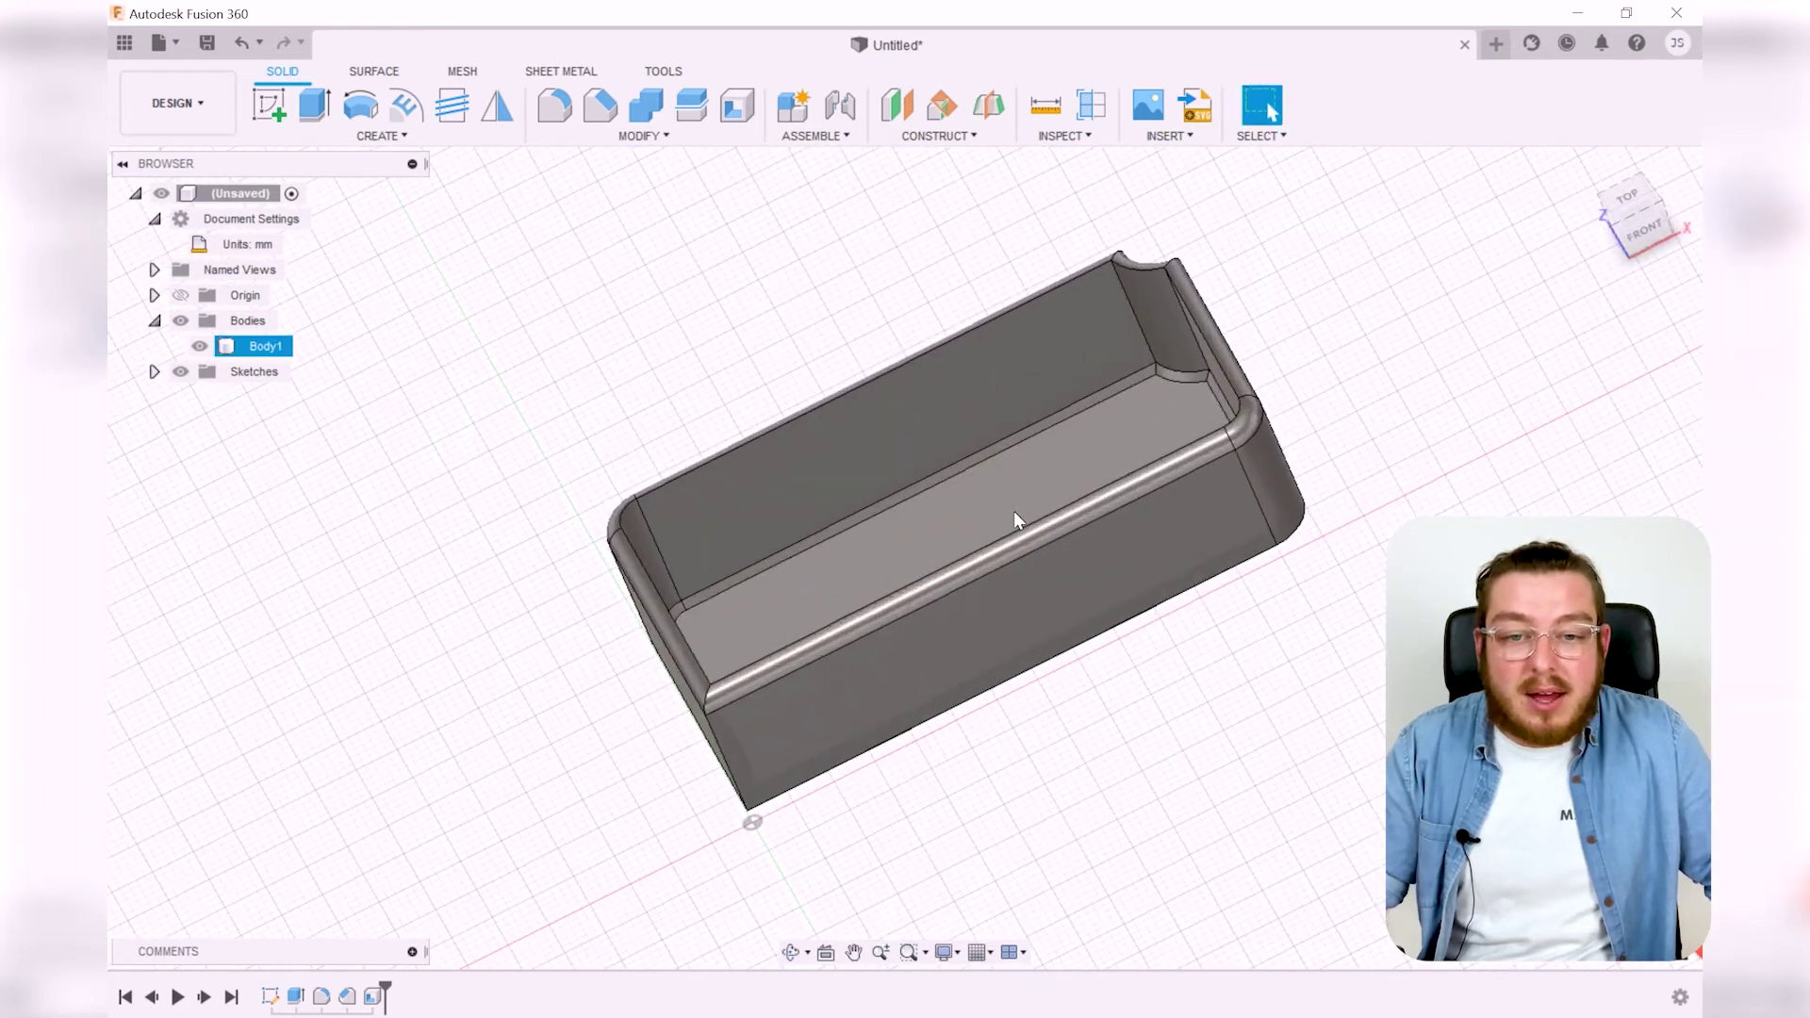
pyautogui.keyDown('shift'); pyautogui.moveTo(1016, 520); pyautogui.dragTo(1250, 530, button='middle'); pyautogui.keyUp('shift')
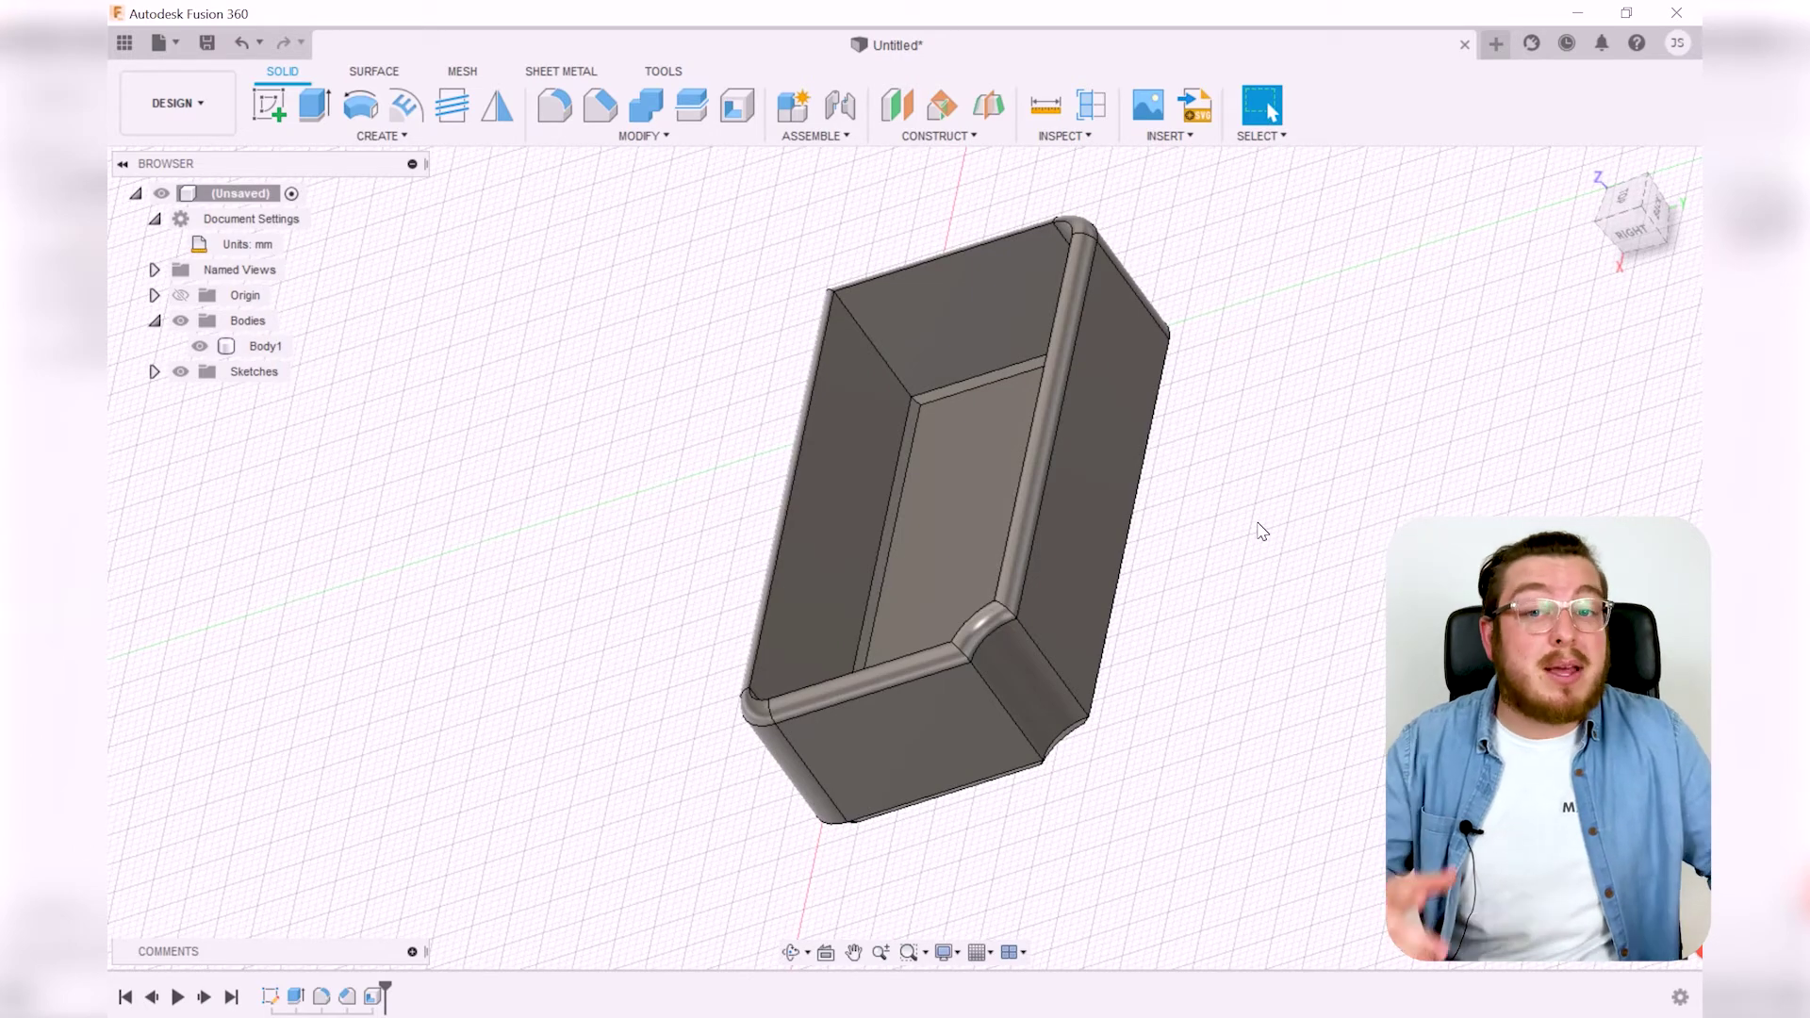